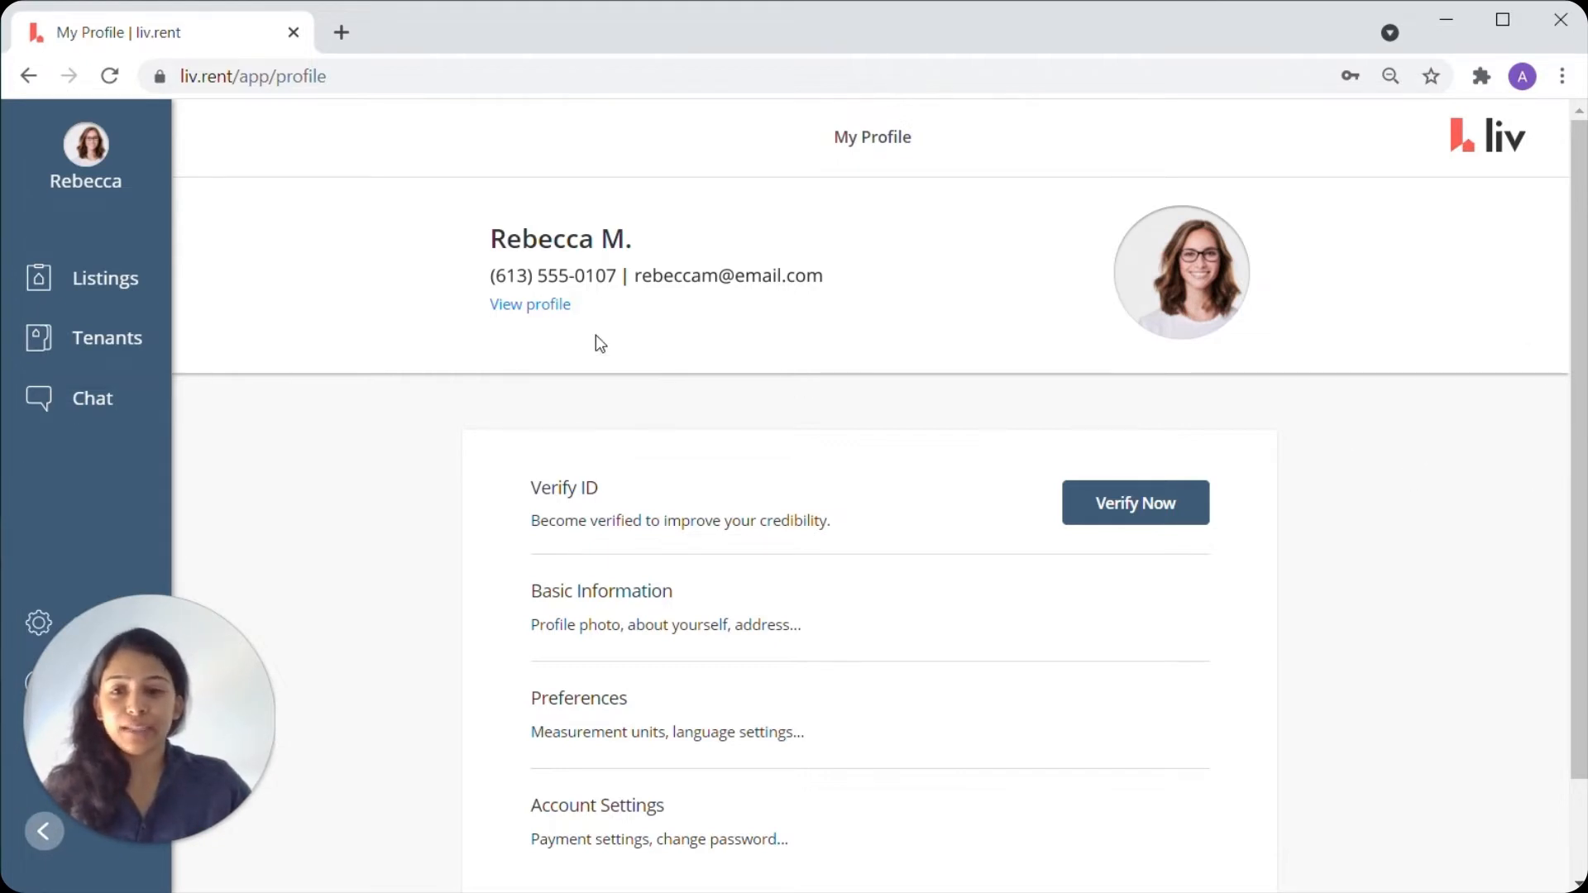
# Step: View the full profile and check the file chooser for replacing the profile photo, without picking a file
pyautogui.click(534, 306)
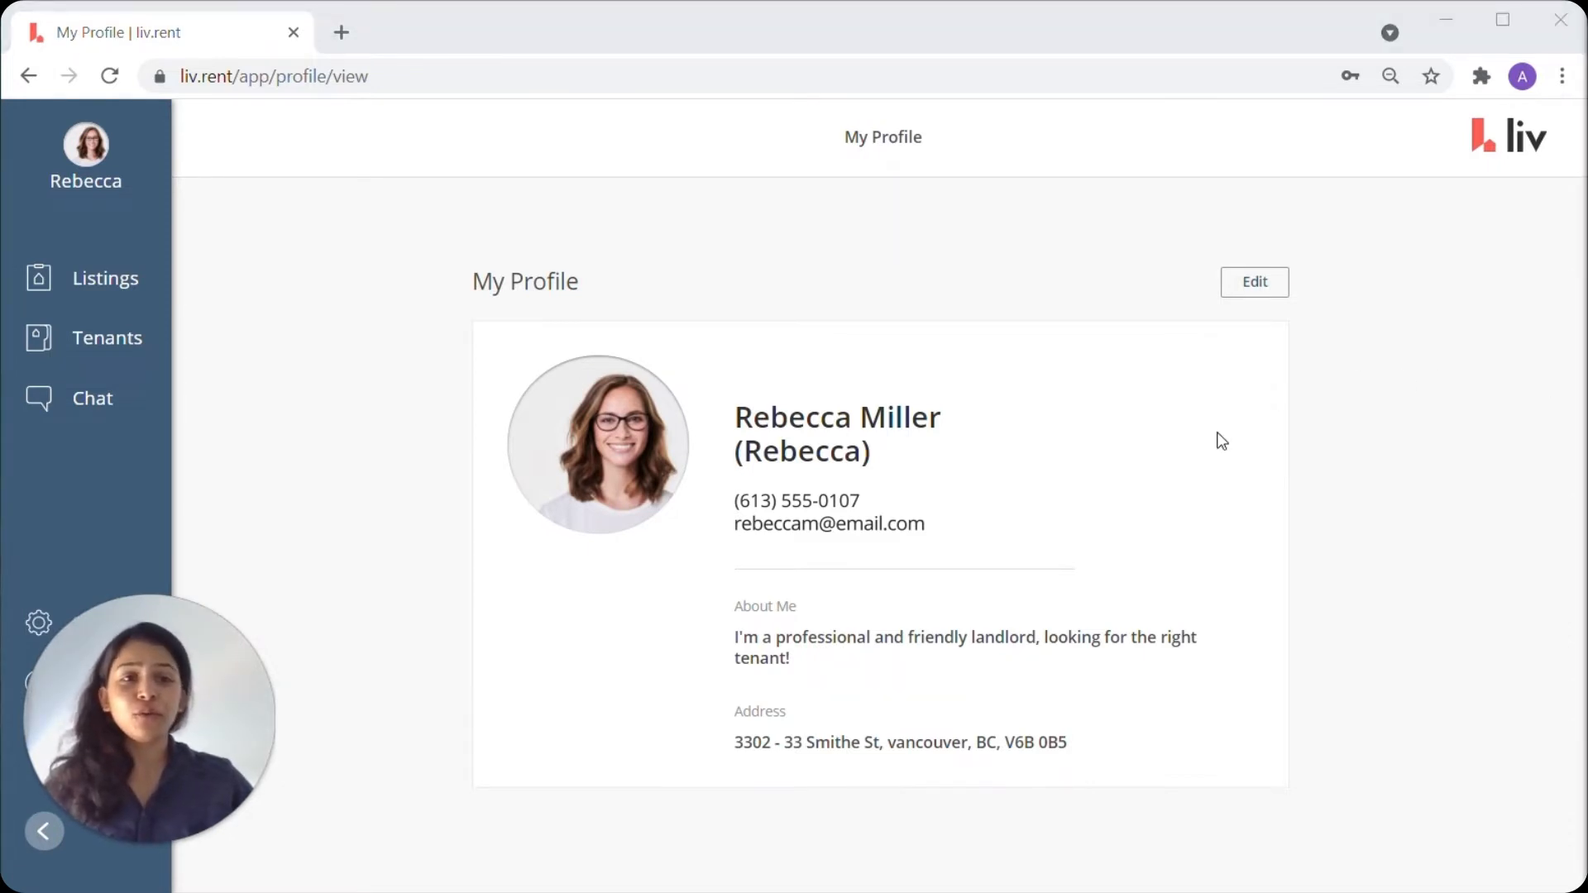
pyautogui.click(609, 453)
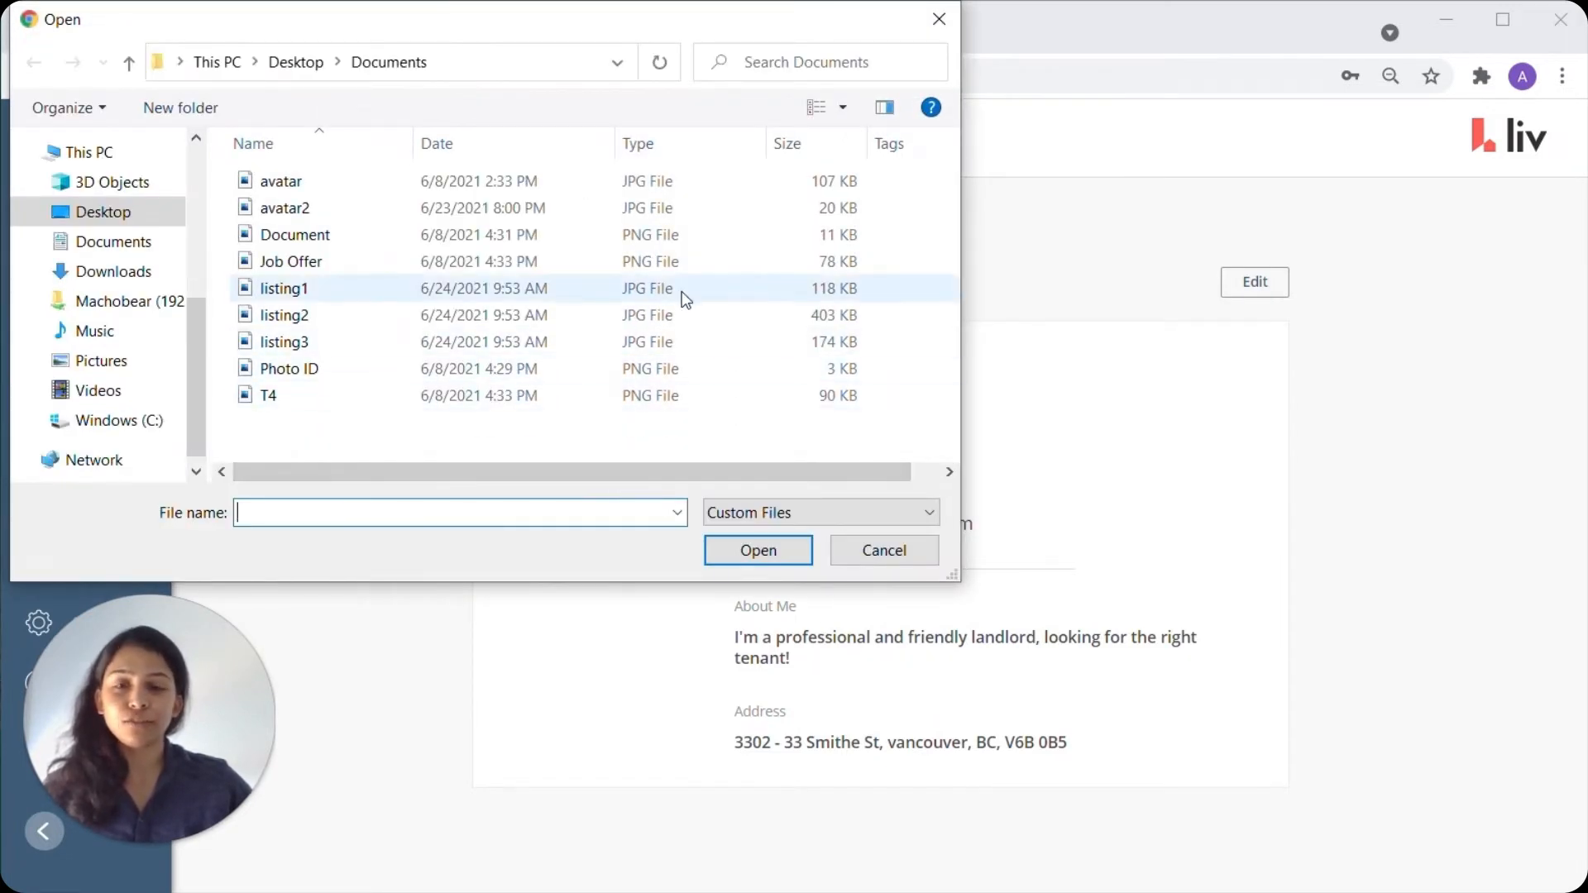
pyautogui.click(886, 552)
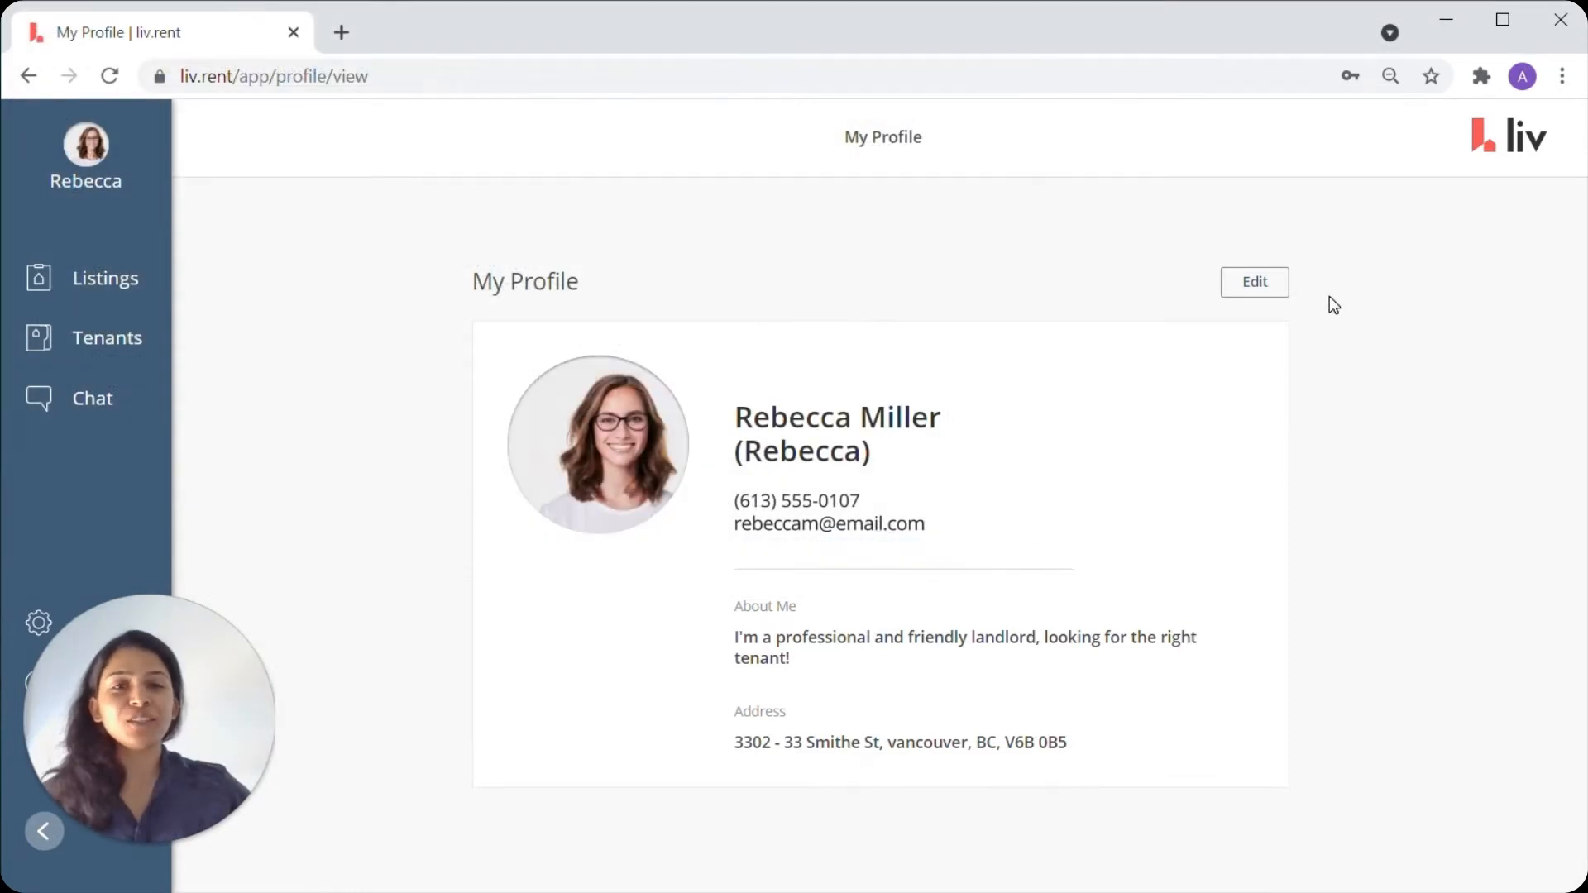
# Step: Open the profile for editing, review the landlord story and current address, and save the basic information
pyautogui.click(1248, 290)
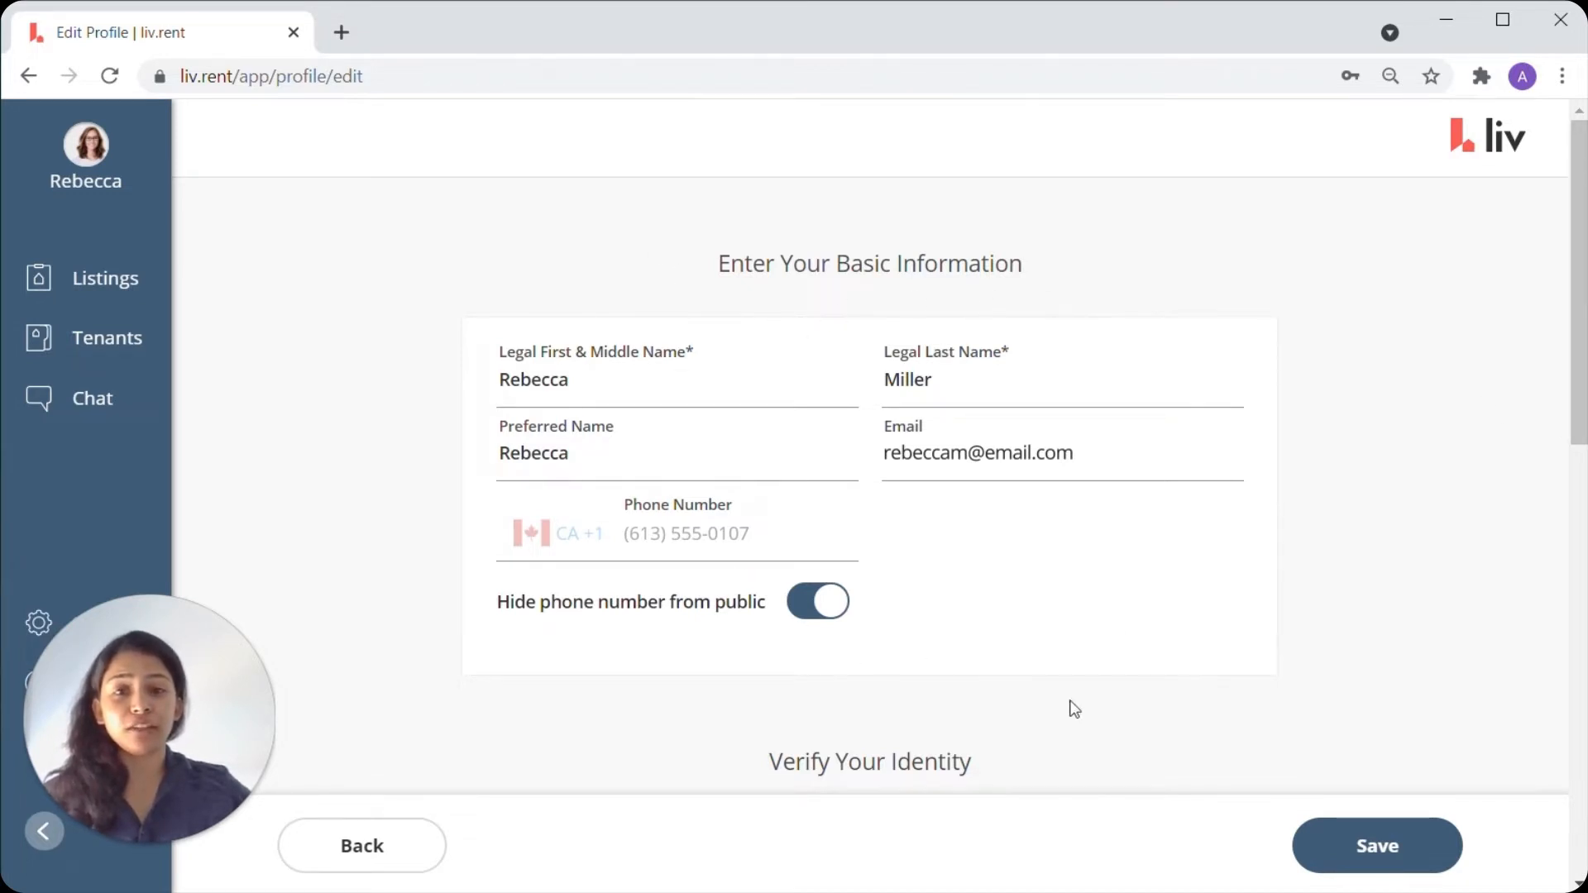
pyautogui.scroll(-10, 1089, 387)
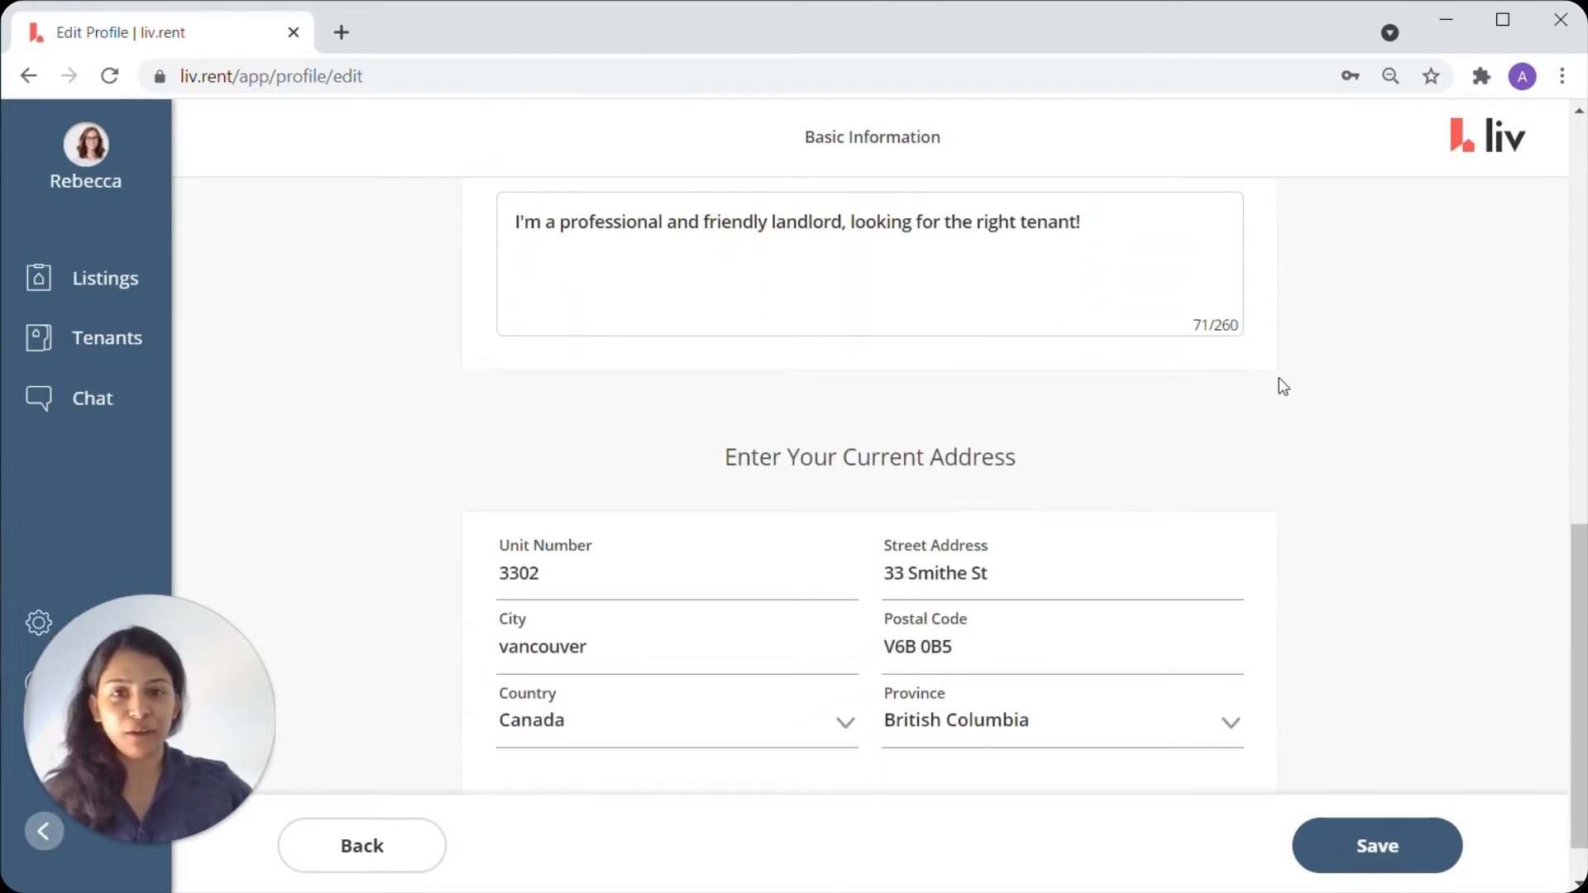
pyautogui.click(1081, 222)
pyautogui.moveTo(519, 222); pyautogui.dragTo(1076, 222)
pyautogui.click(1080, 221)
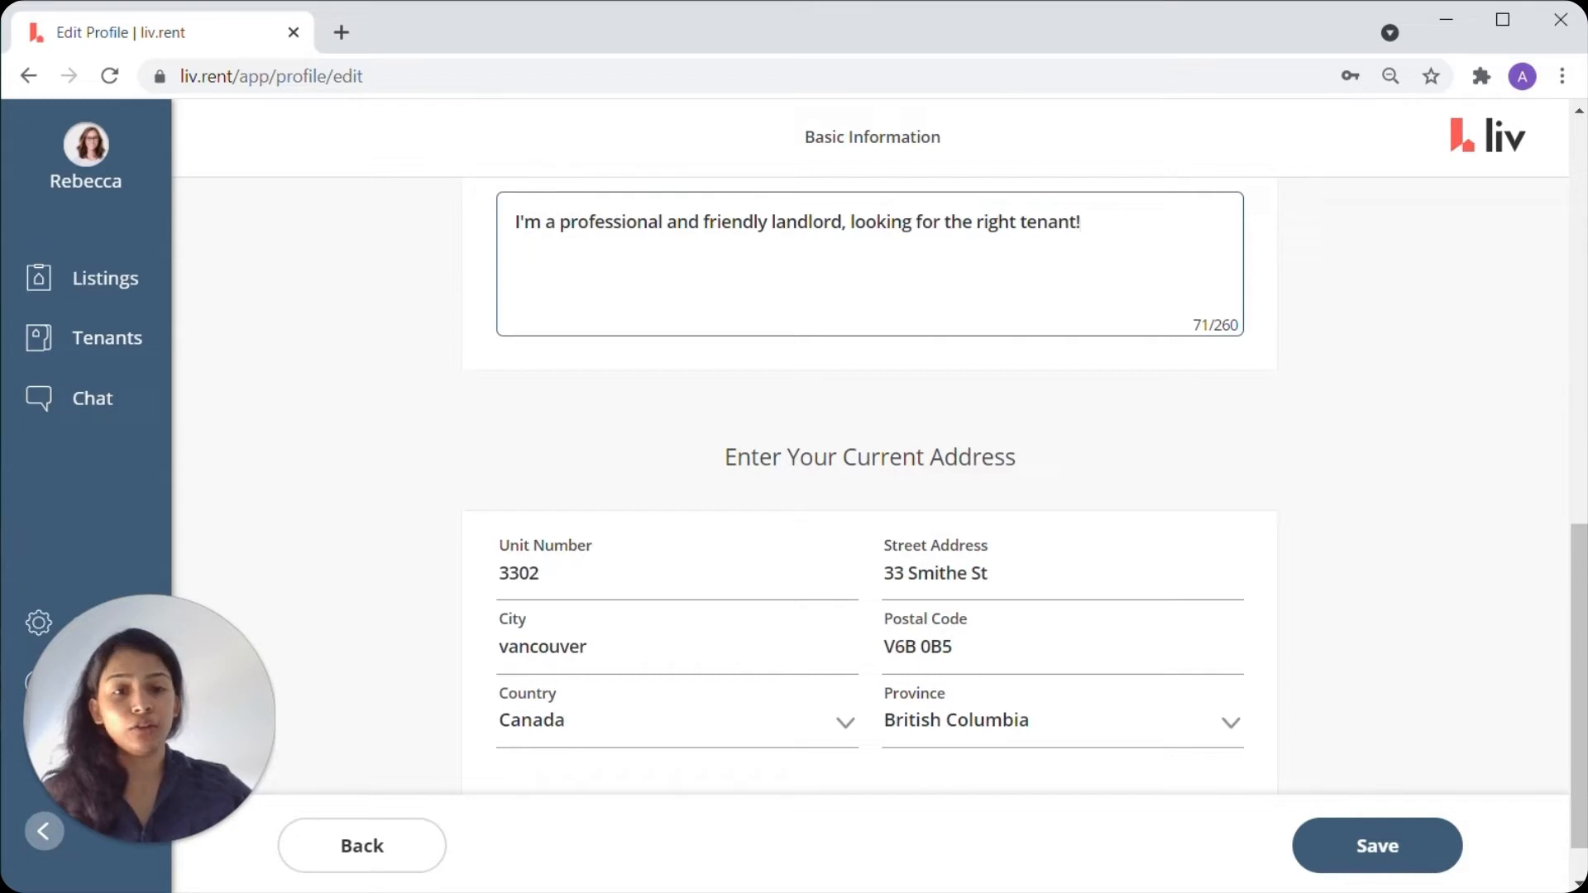
pyautogui.scroll(-1, 1445, 379)
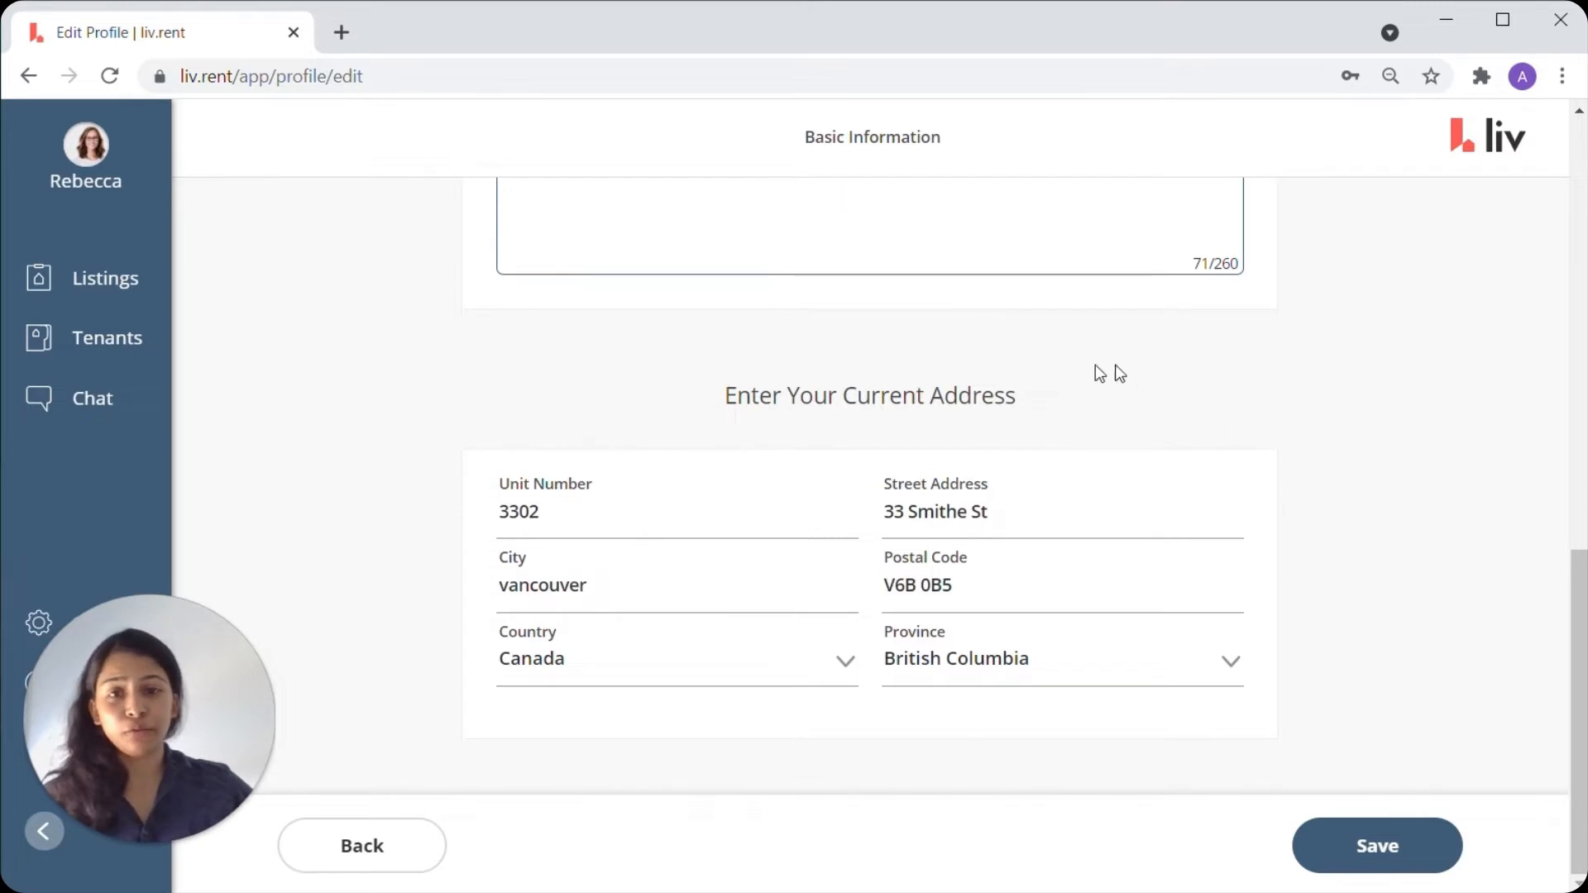
pyautogui.click(1376, 846)
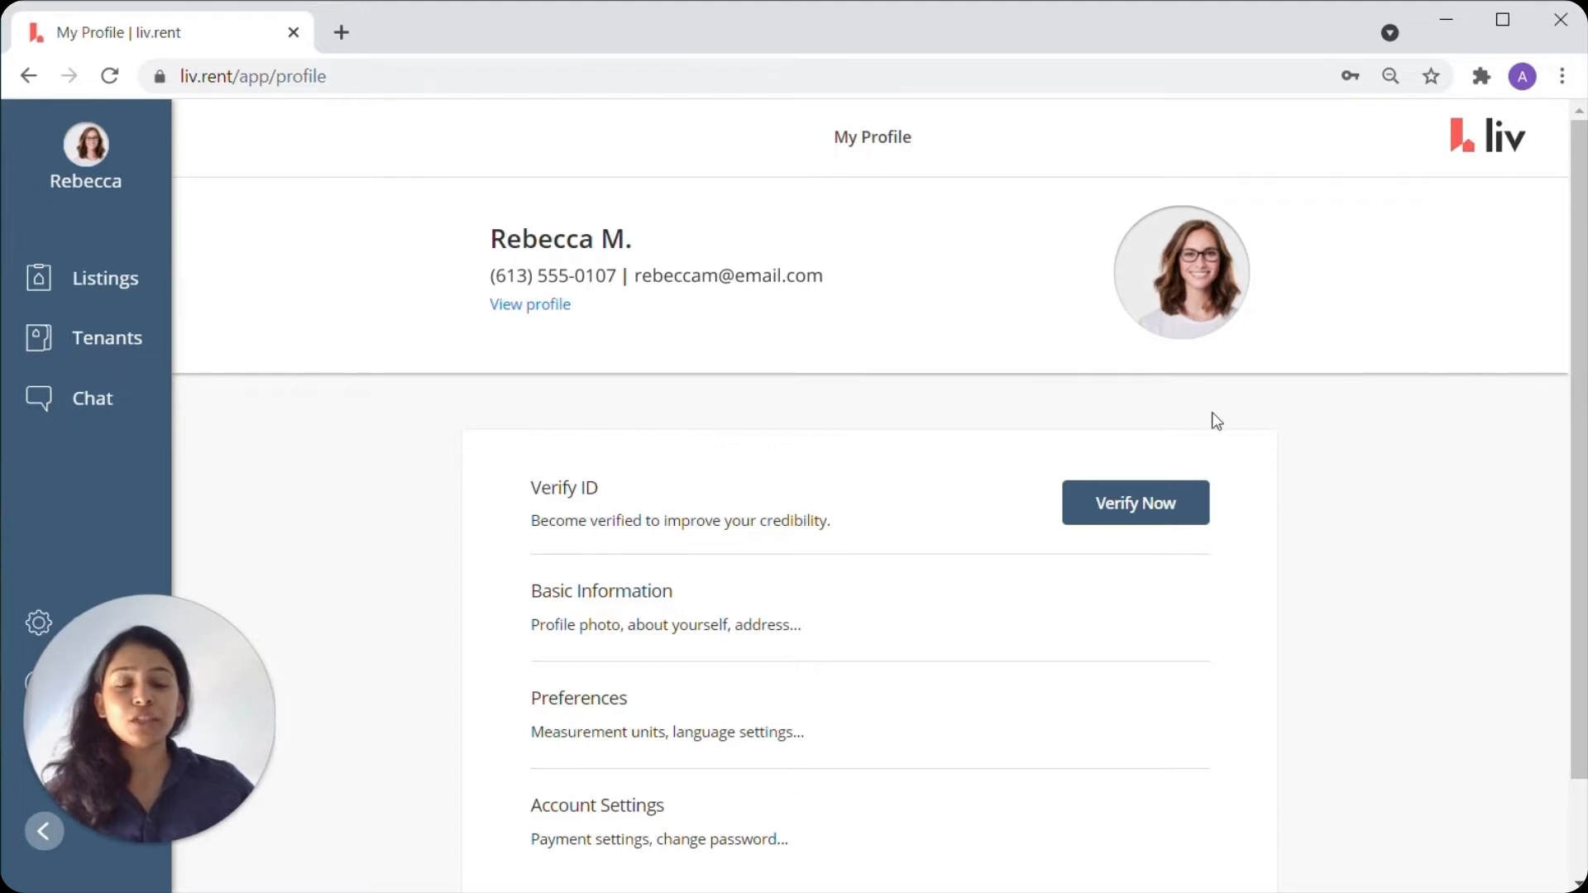
# Step: Submit the ID verification with Driver's Licence as the ID type and the Photo ID file as its picture
pyautogui.click(1109, 502)
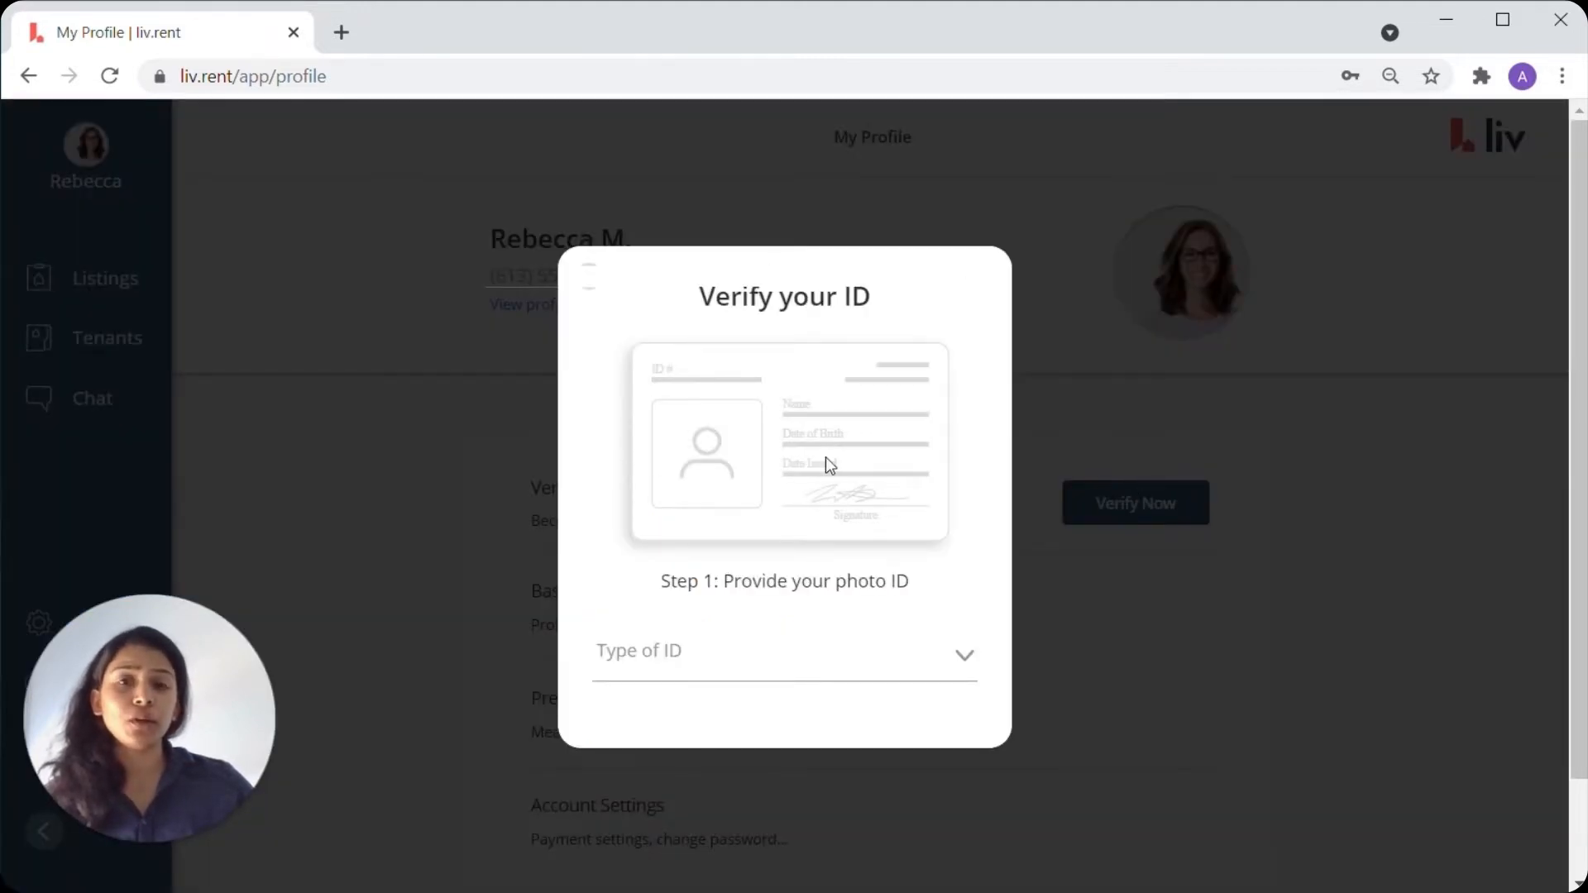
pyautogui.click(875, 667)
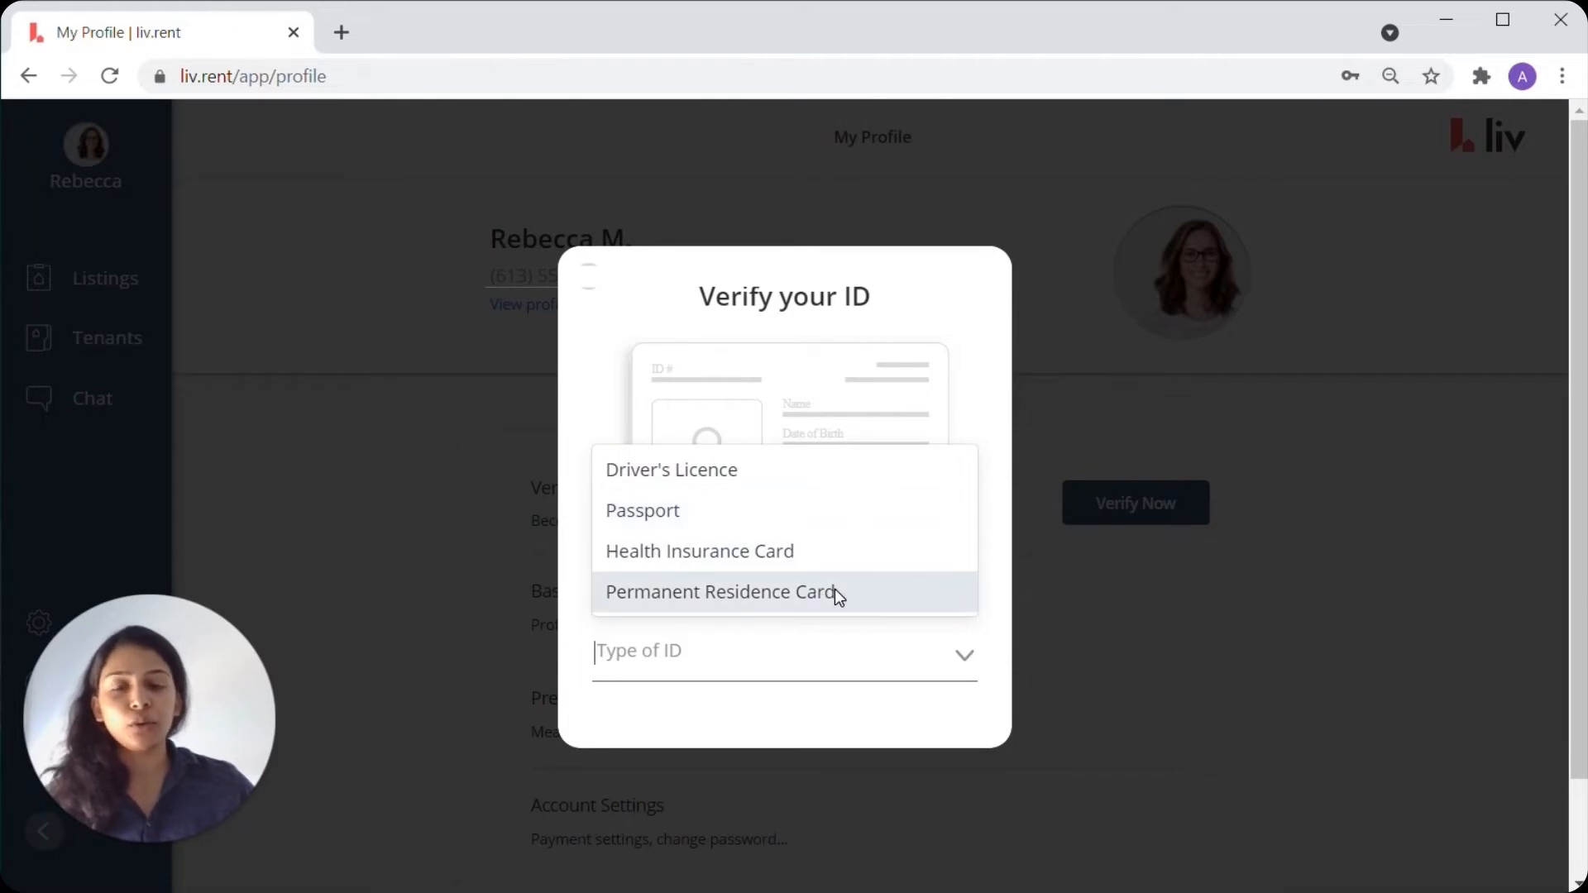
pyautogui.click(727, 467)
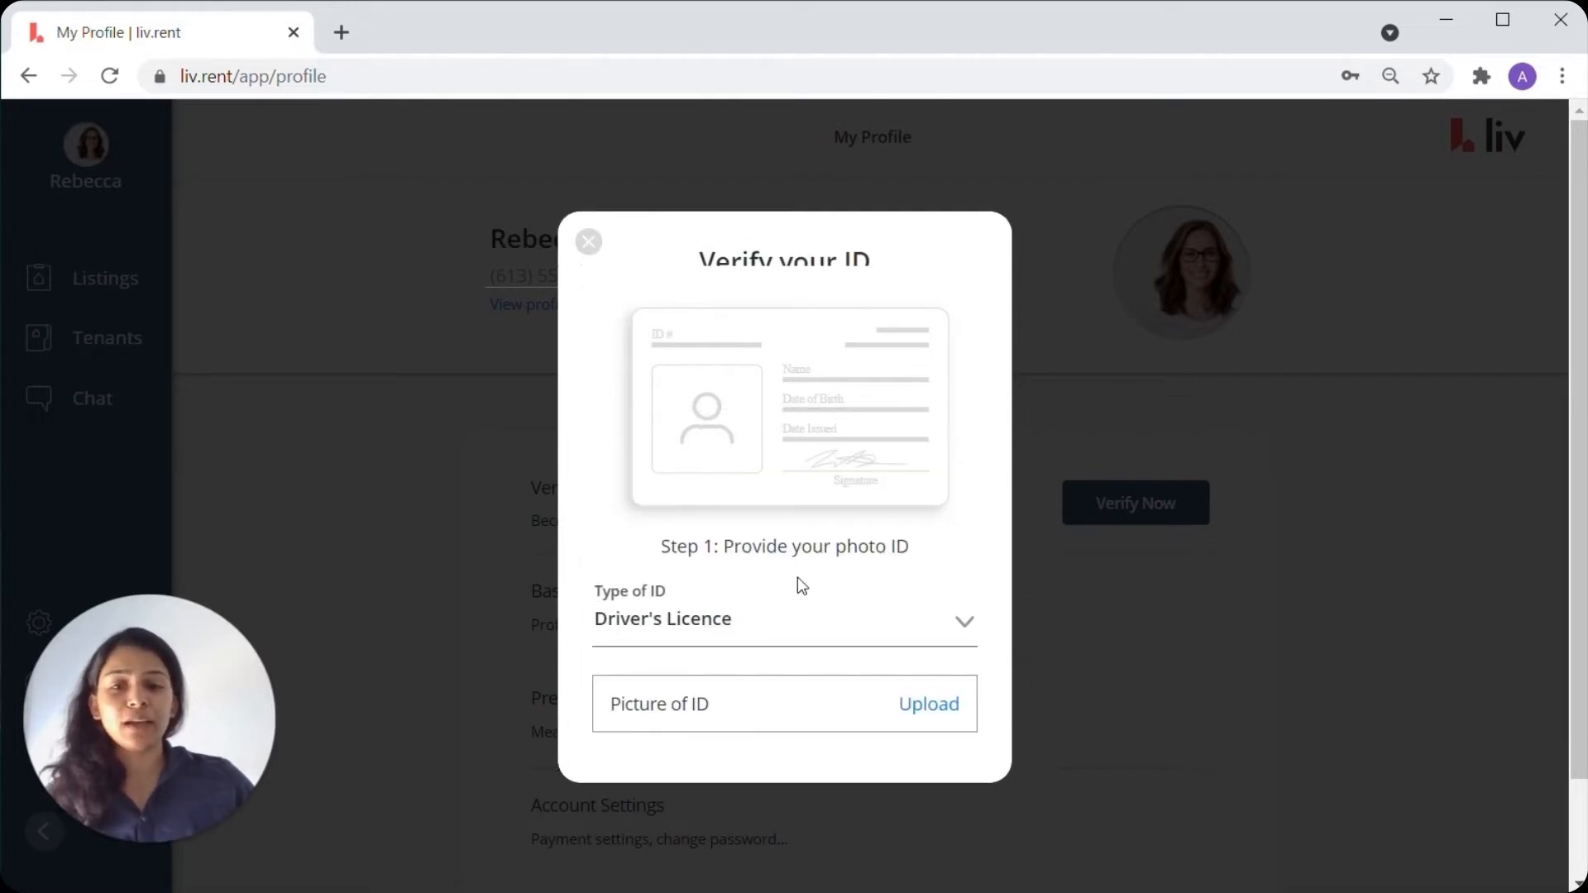
pyautogui.click(924, 707)
pyautogui.click(397, 368)
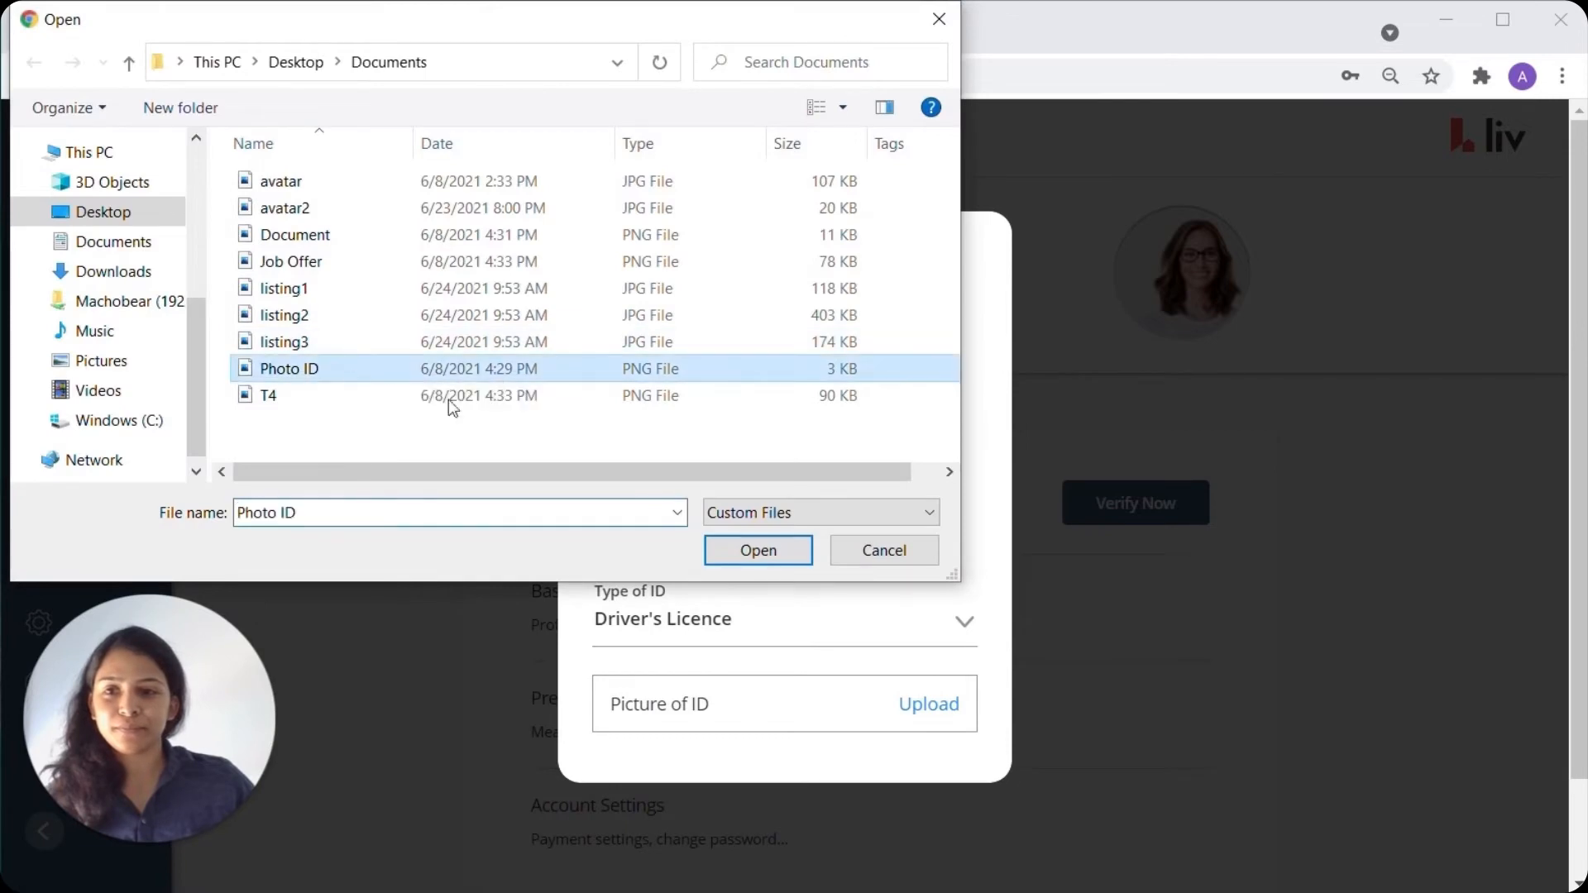
pyautogui.click(753, 561)
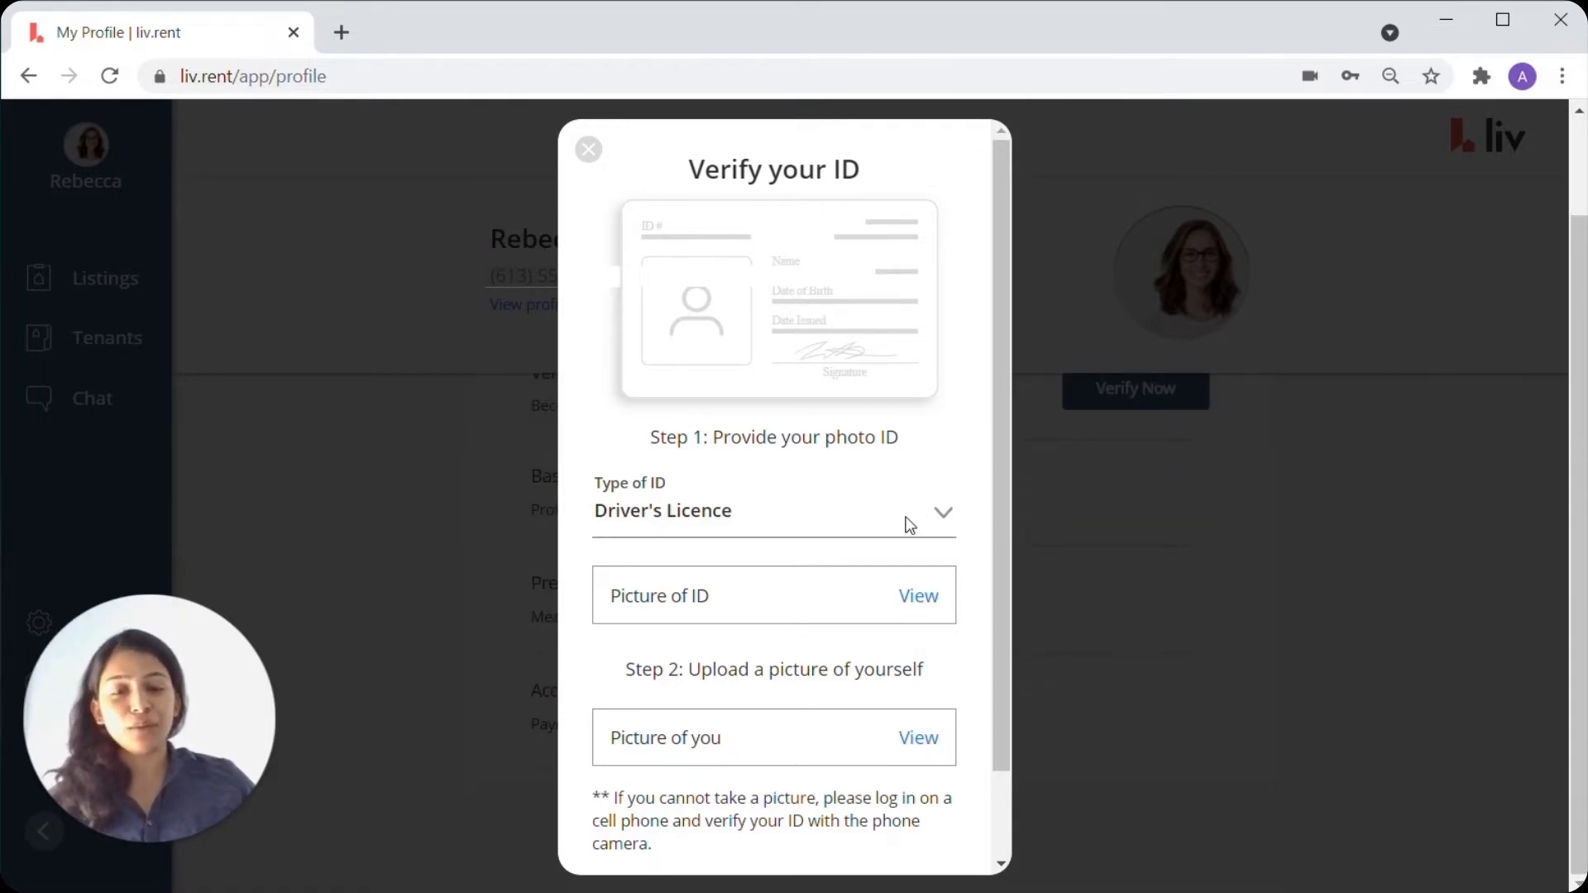
pyautogui.scroll(-1, 947, 455)
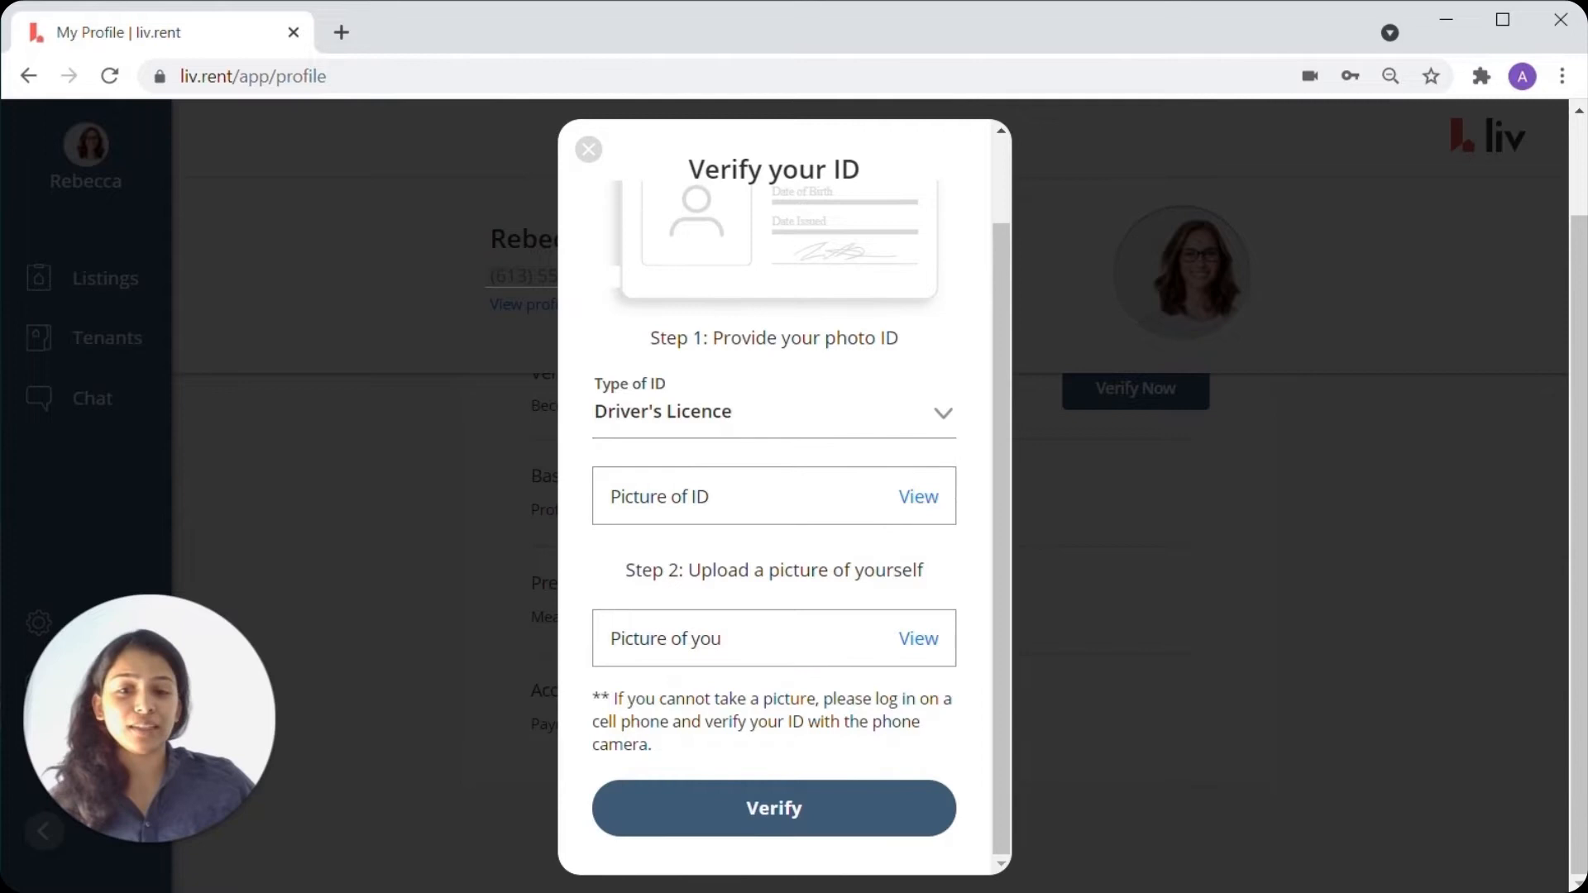
pyautogui.click(800, 825)
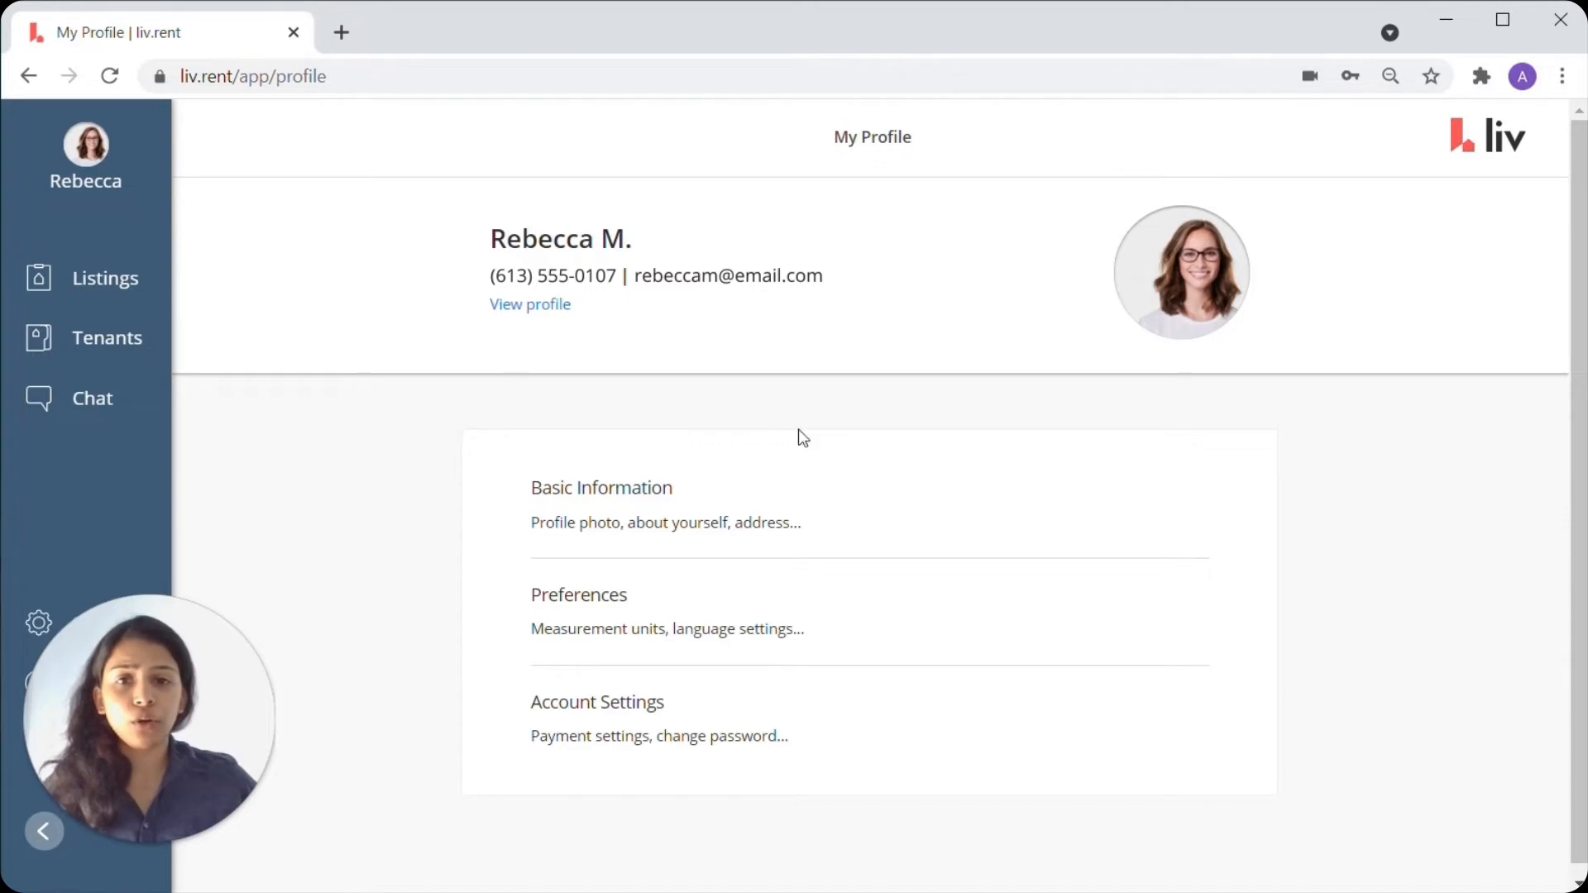
# Step: Check the identity verification status and the name fields in the profile's basic information, and return to the profile page
pyautogui.click(521, 306)
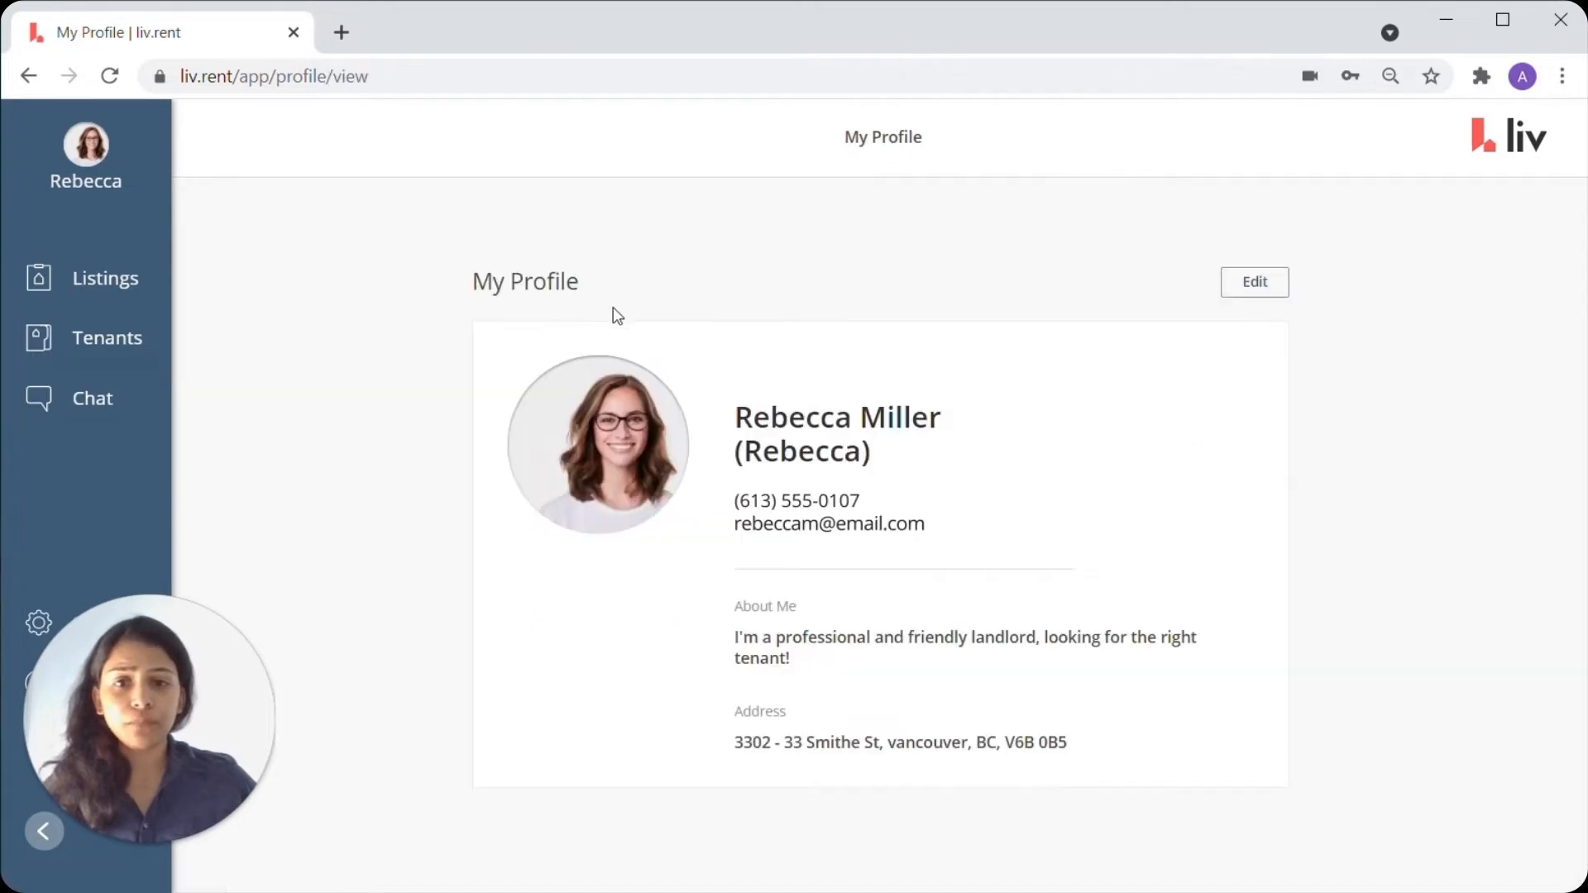
pyautogui.click(1267, 279)
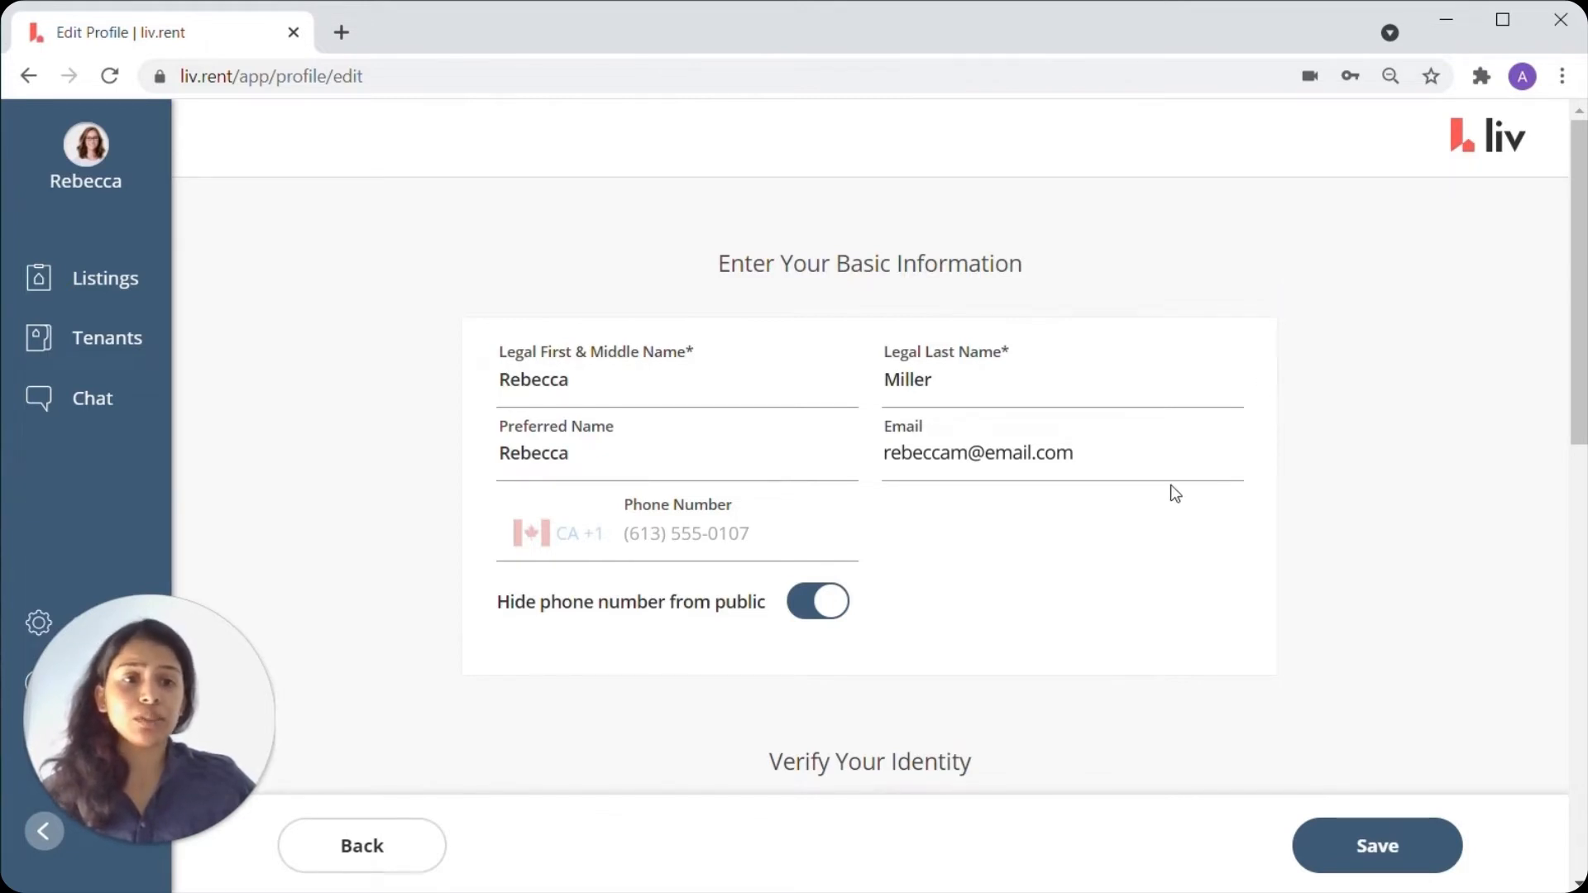
pyautogui.scroll(-4, 1170, 487)
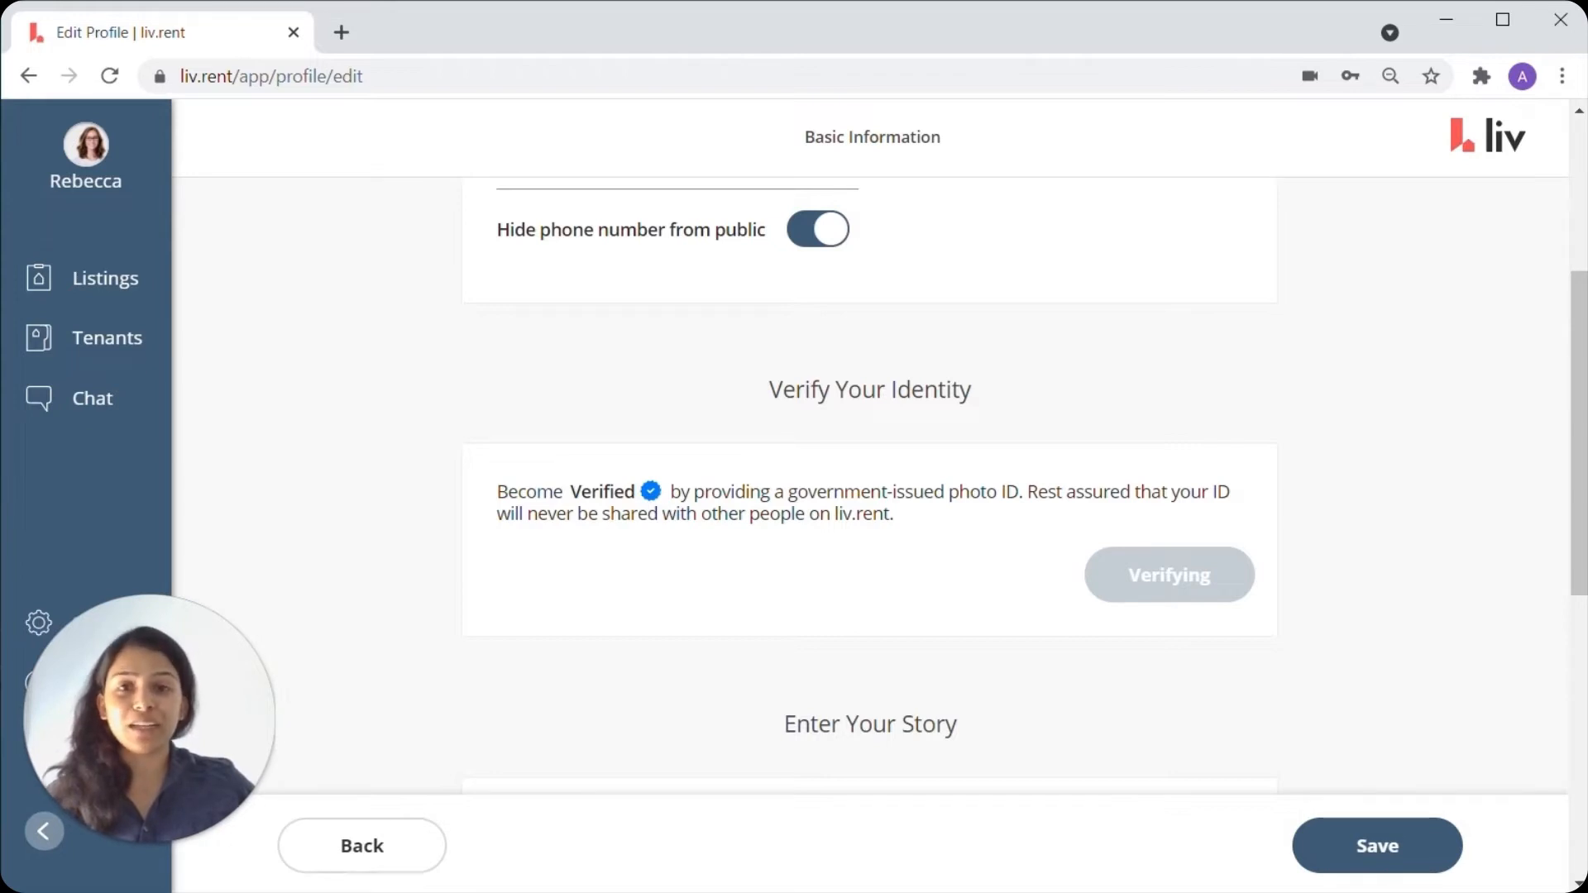
pyautogui.scroll(5, 869, 496)
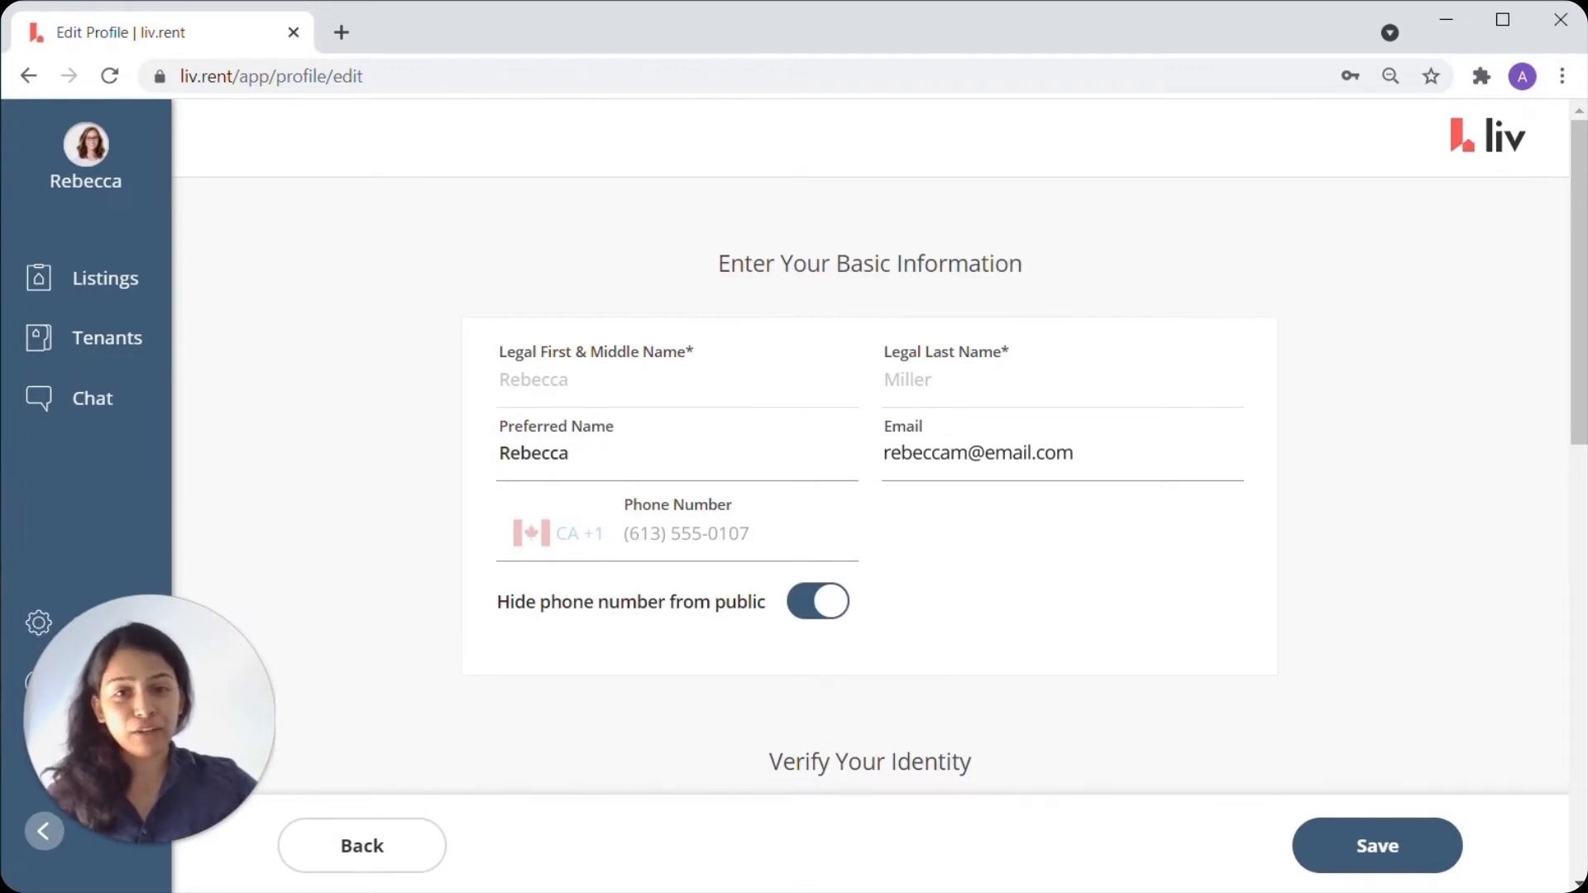
pyautogui.click(88, 157)
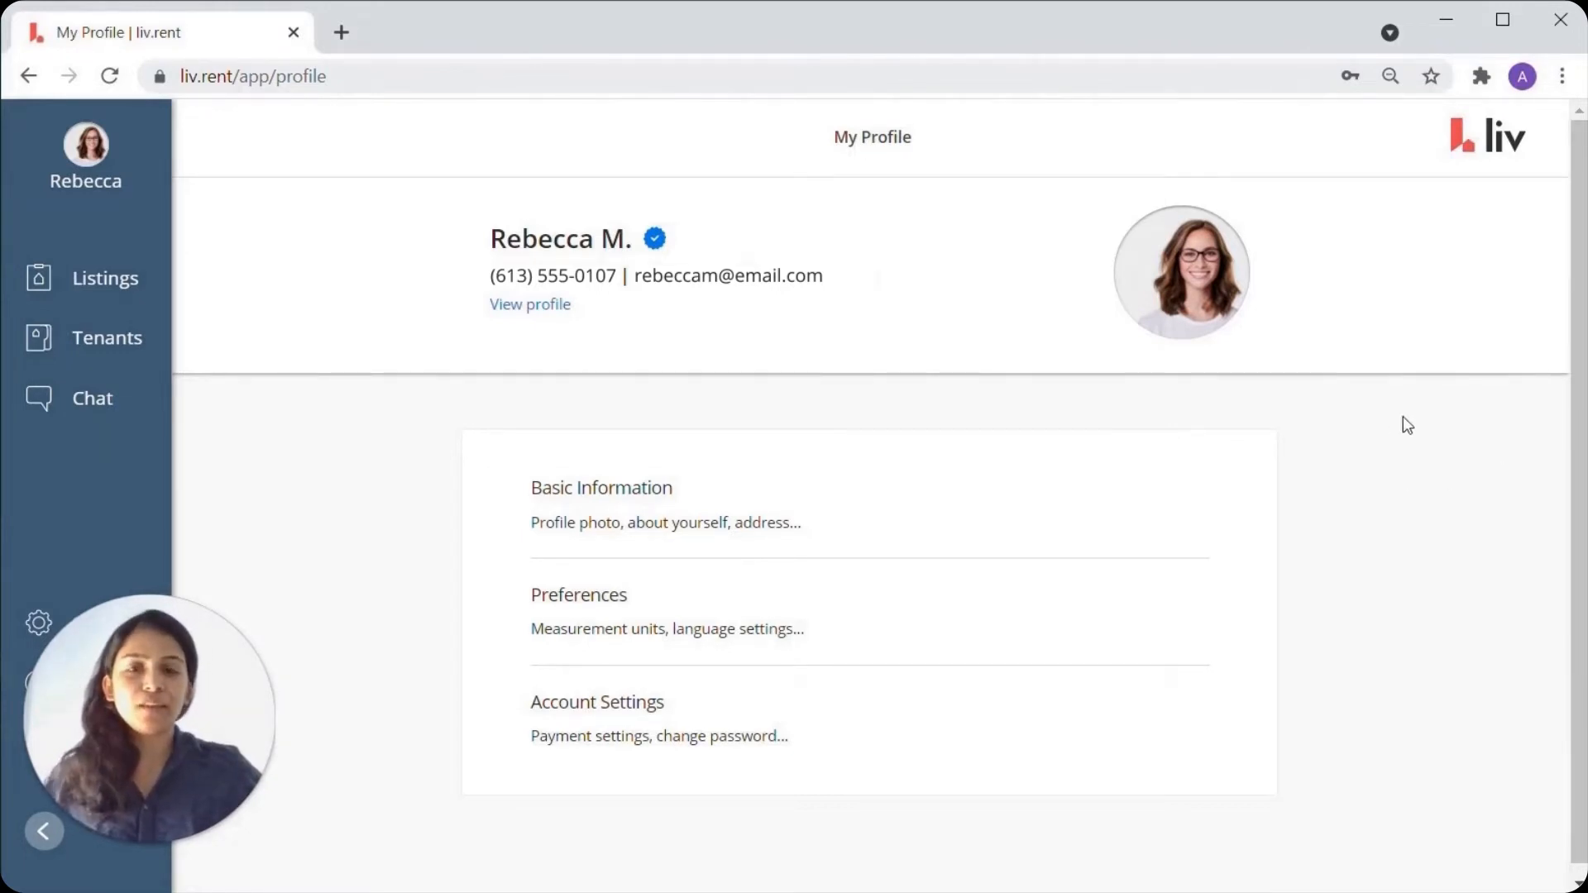
# Step: Create a new listing with Apartment as the property type and Entire apartment as the rental space
pyautogui.click(52, 299)
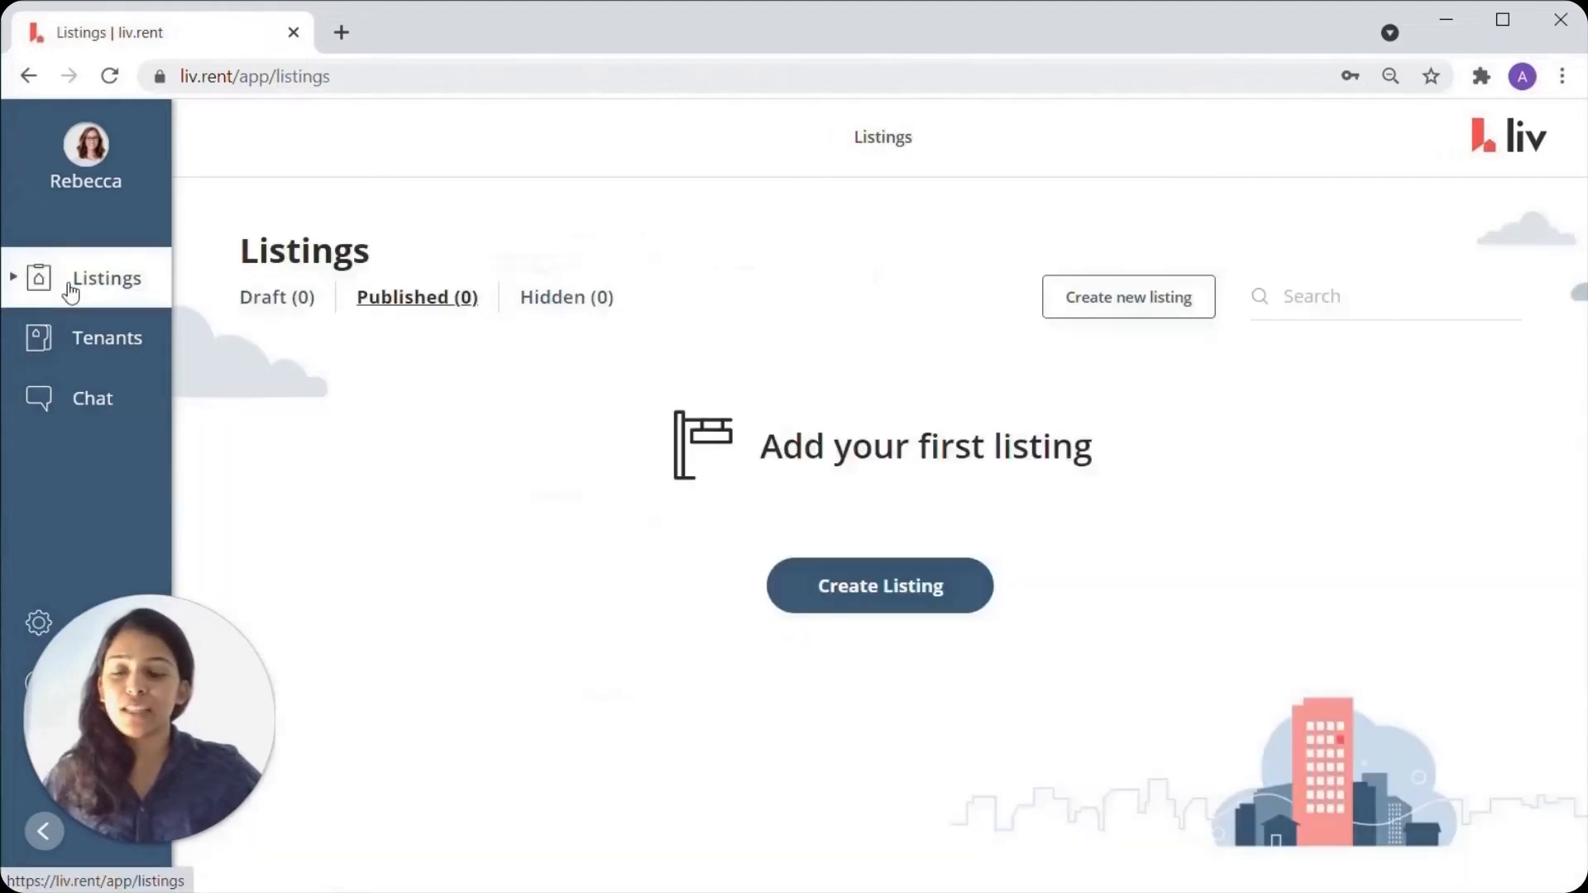
pyautogui.click(886, 588)
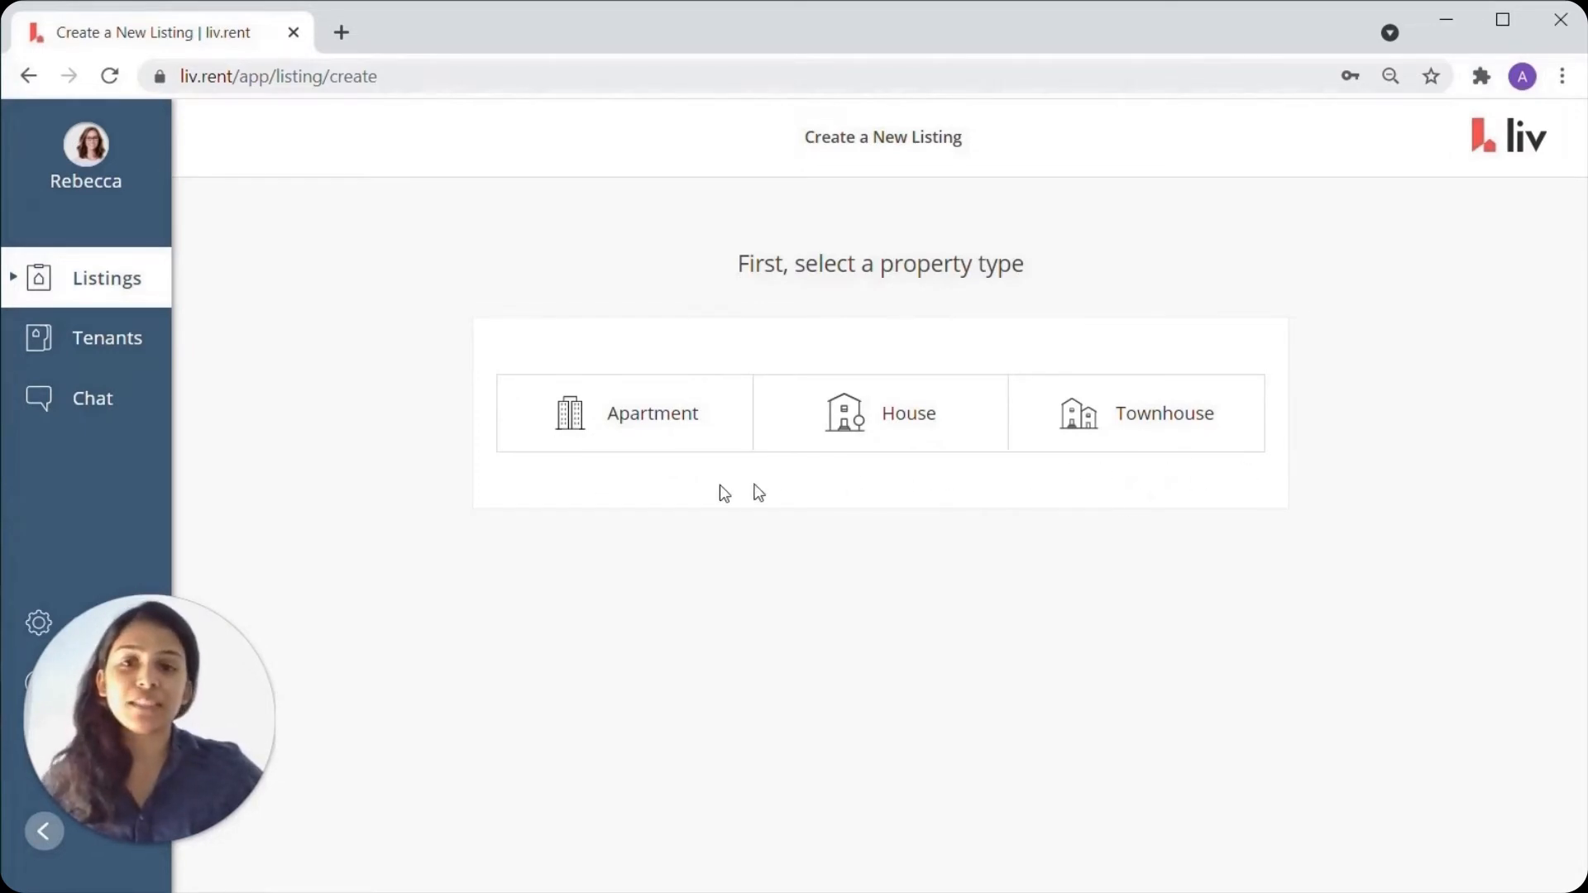
pyautogui.click(662, 445)
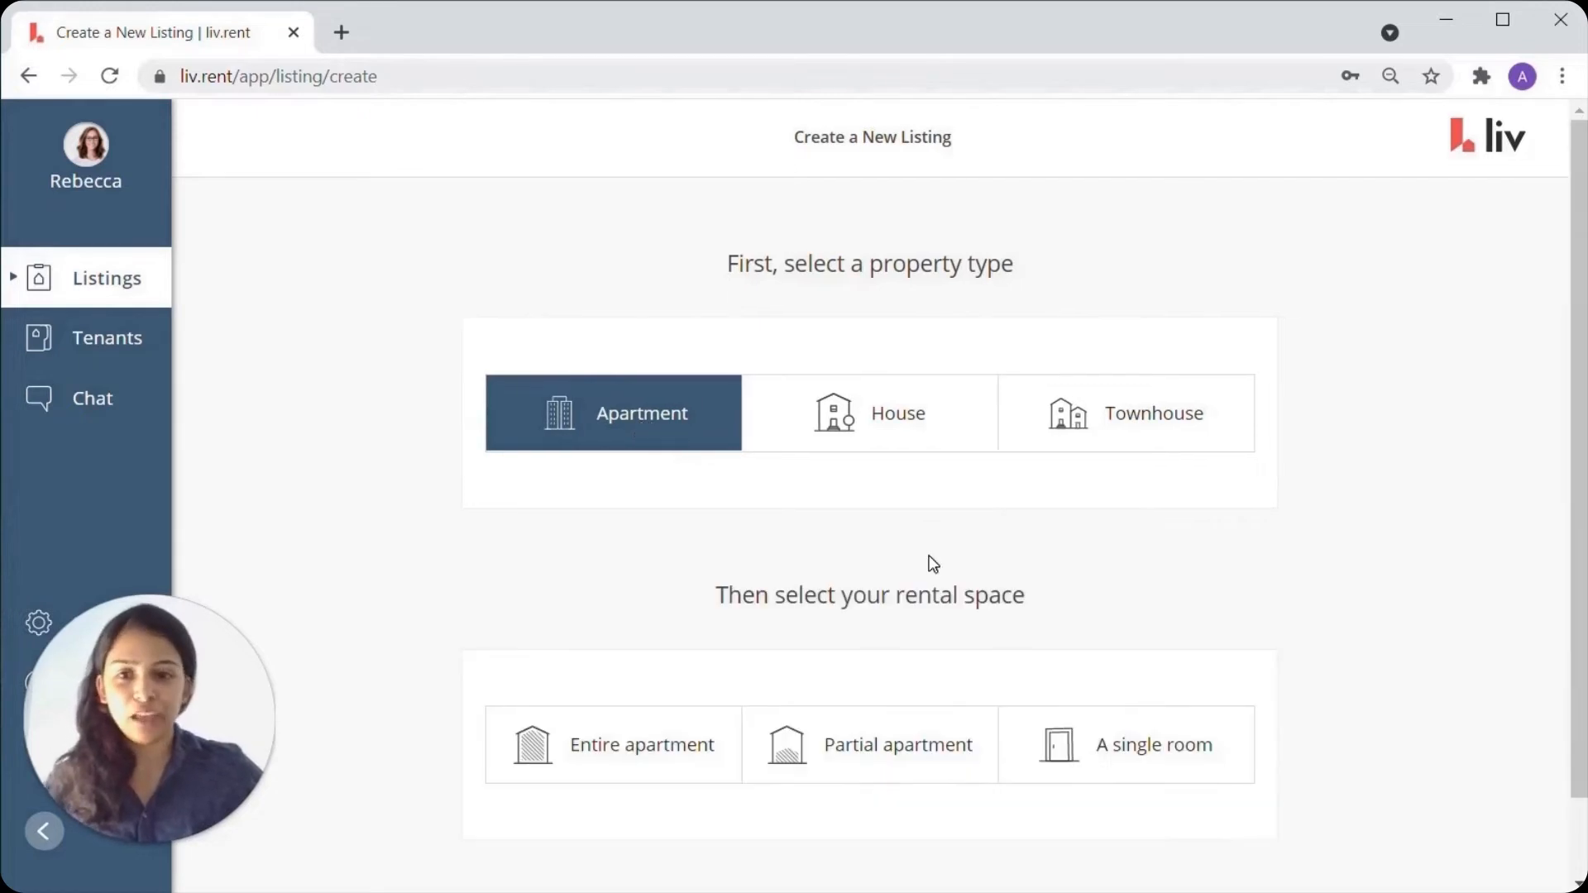
pyautogui.scroll(-1, 932, 564)
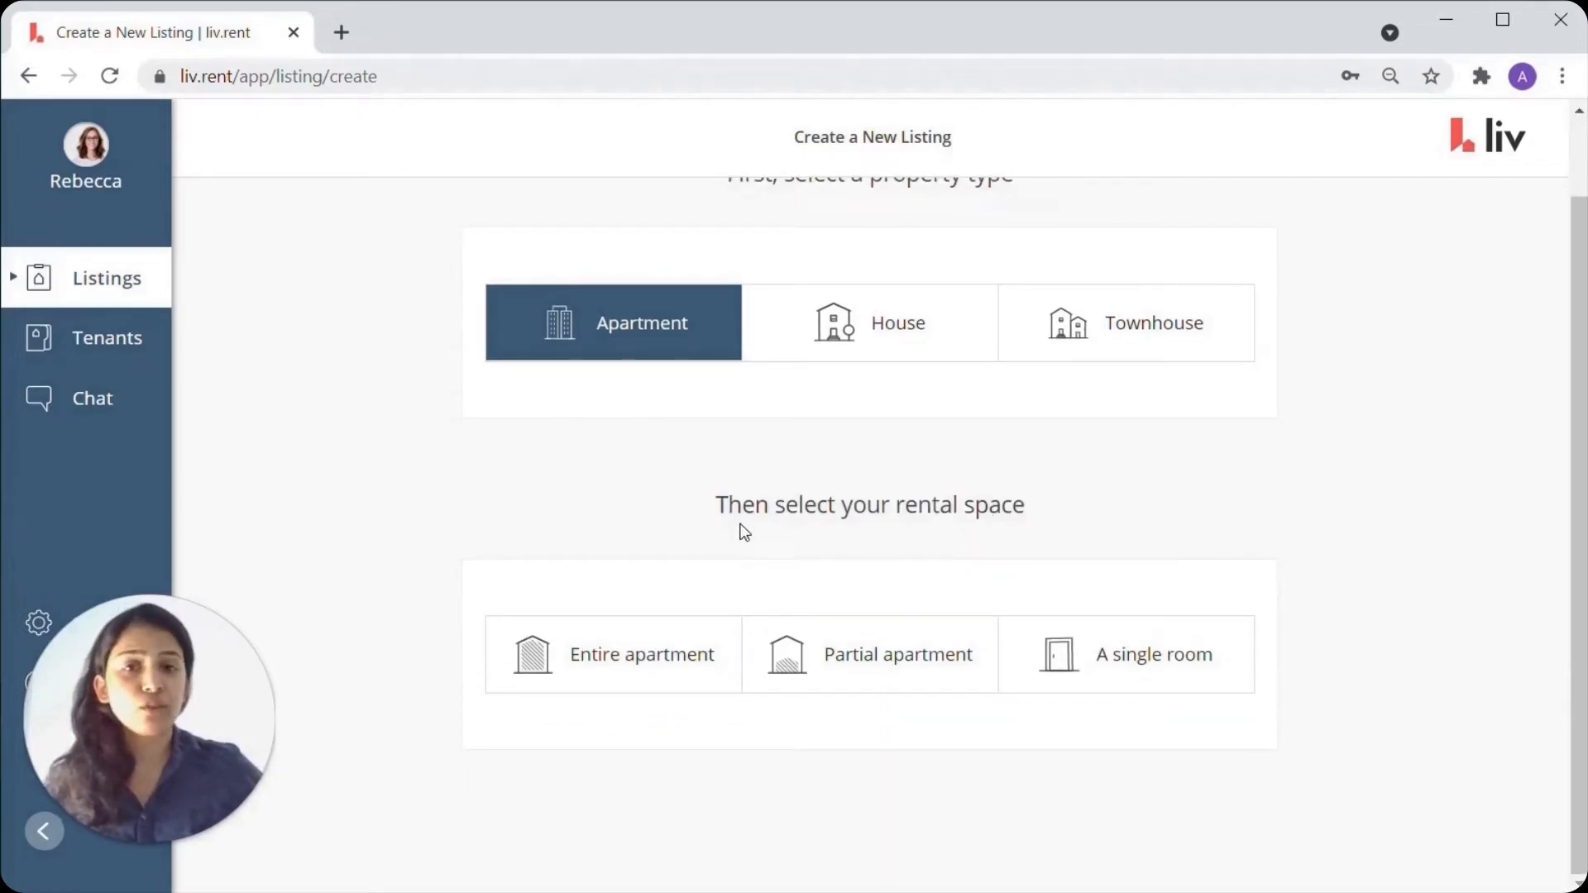
pyautogui.click(648, 650)
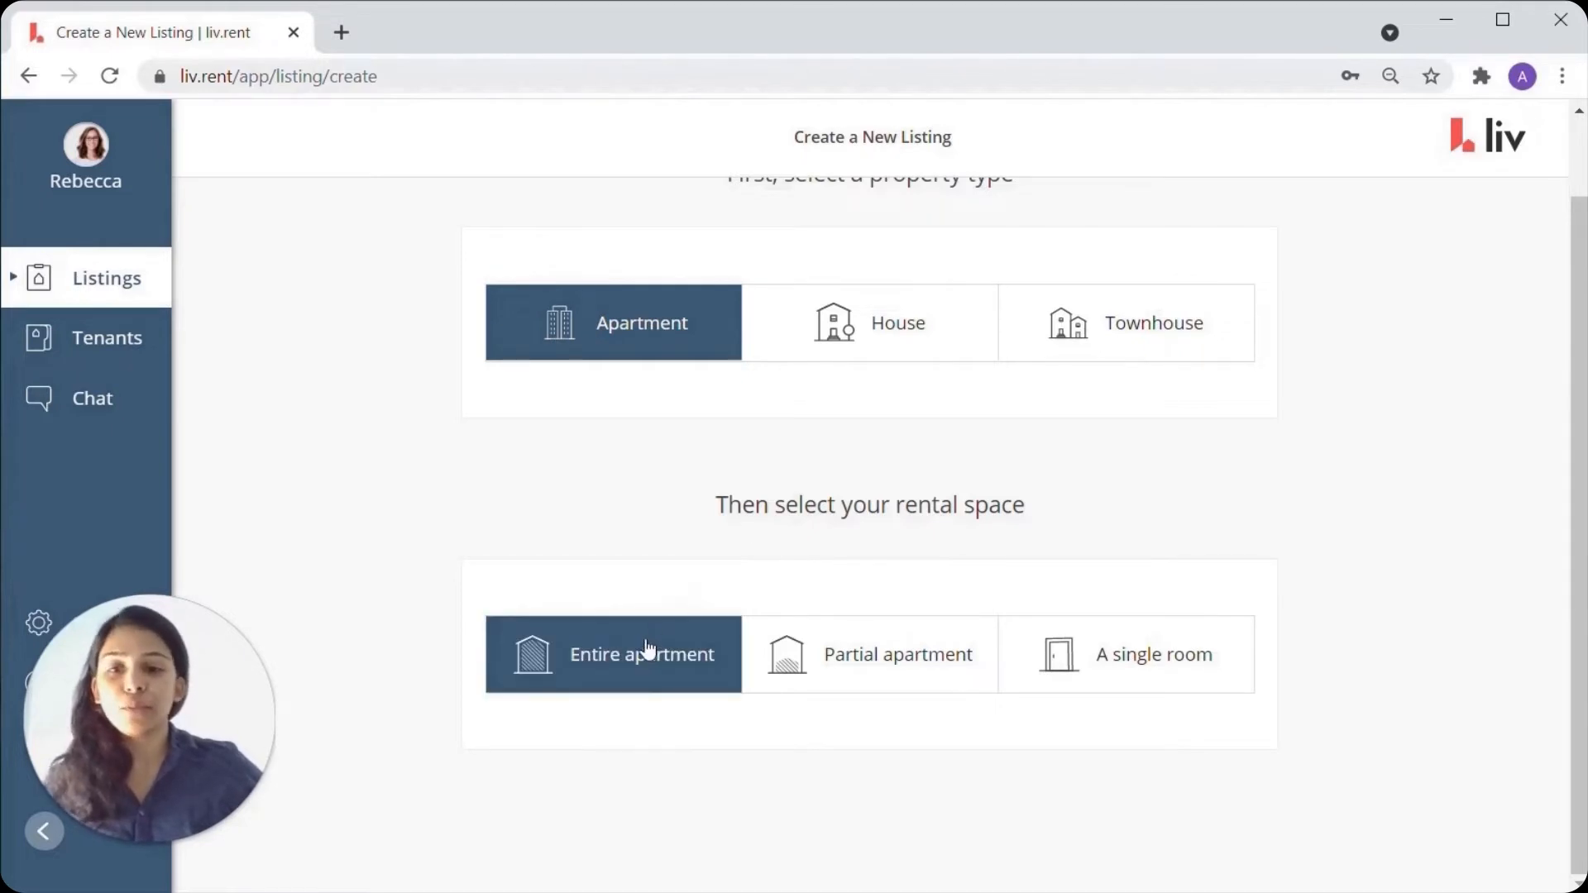
# Step: Fill in the listing's location by searching its street number and choosing the suggested River Green 3 building
pyautogui.scroll(-2, 957, 492)
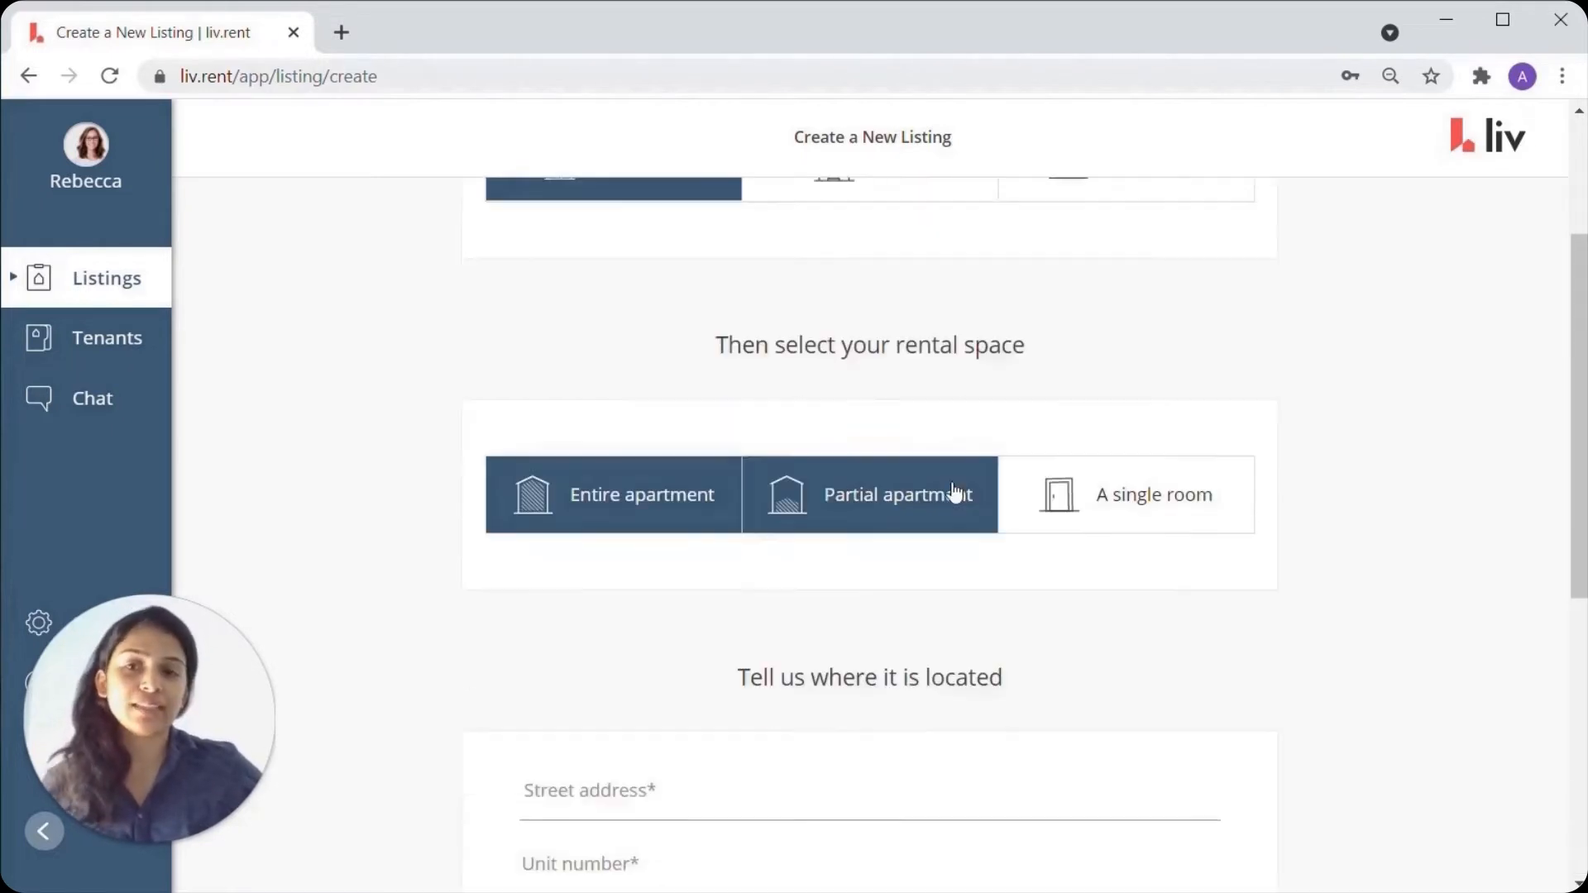
pyautogui.scroll(-3, 957, 492)
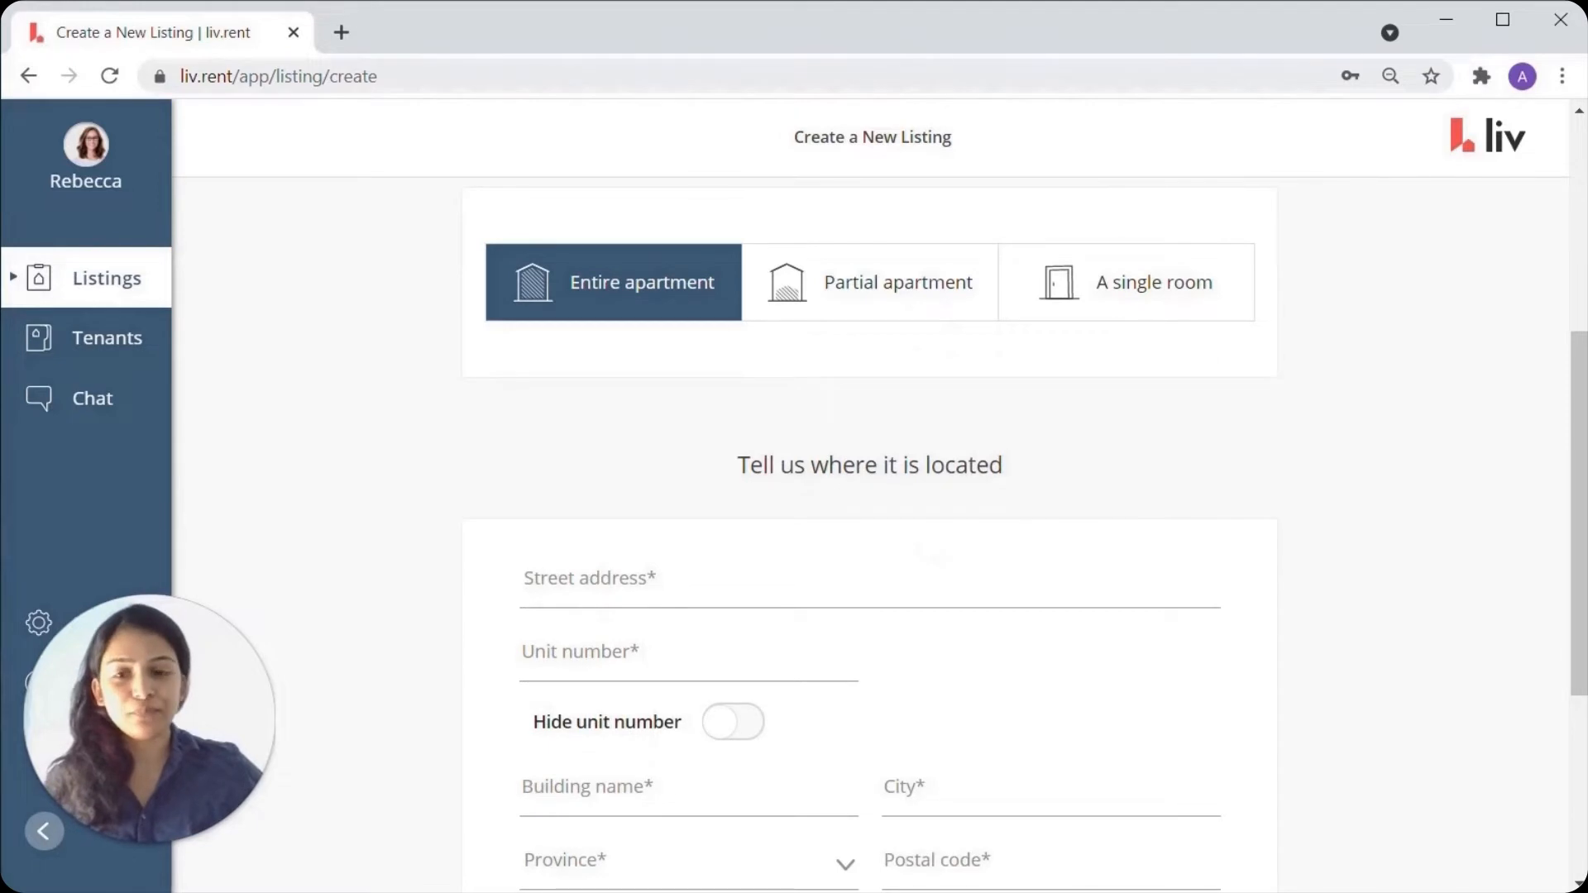
pyautogui.scroll(-2, 950, 479)
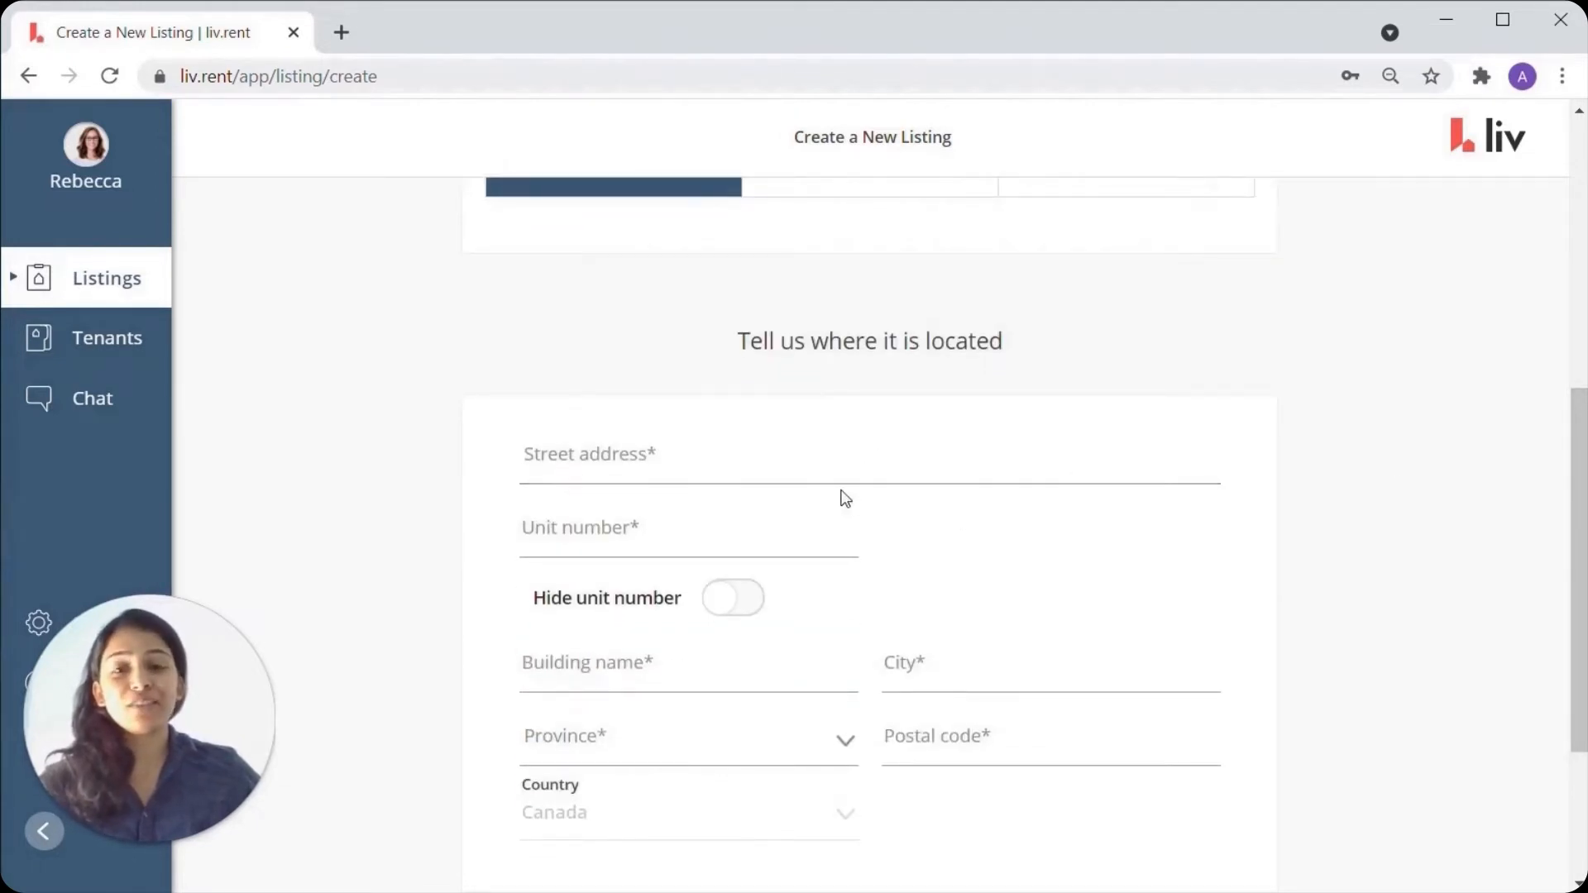
pyautogui.click(644, 458)
pyautogui.write('662')
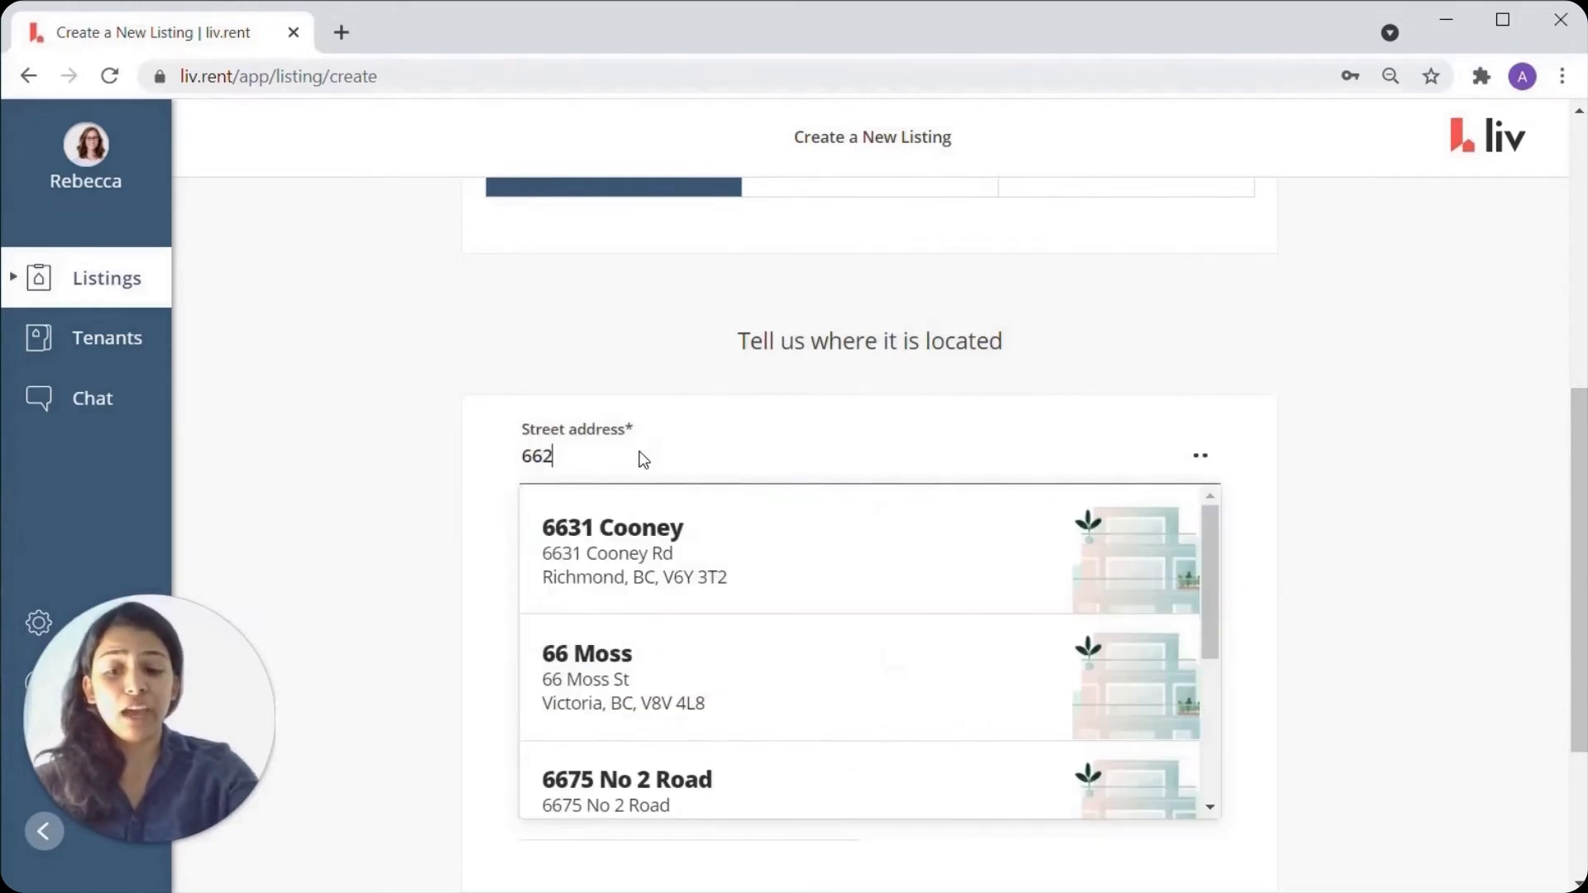
pyautogui.write('2')
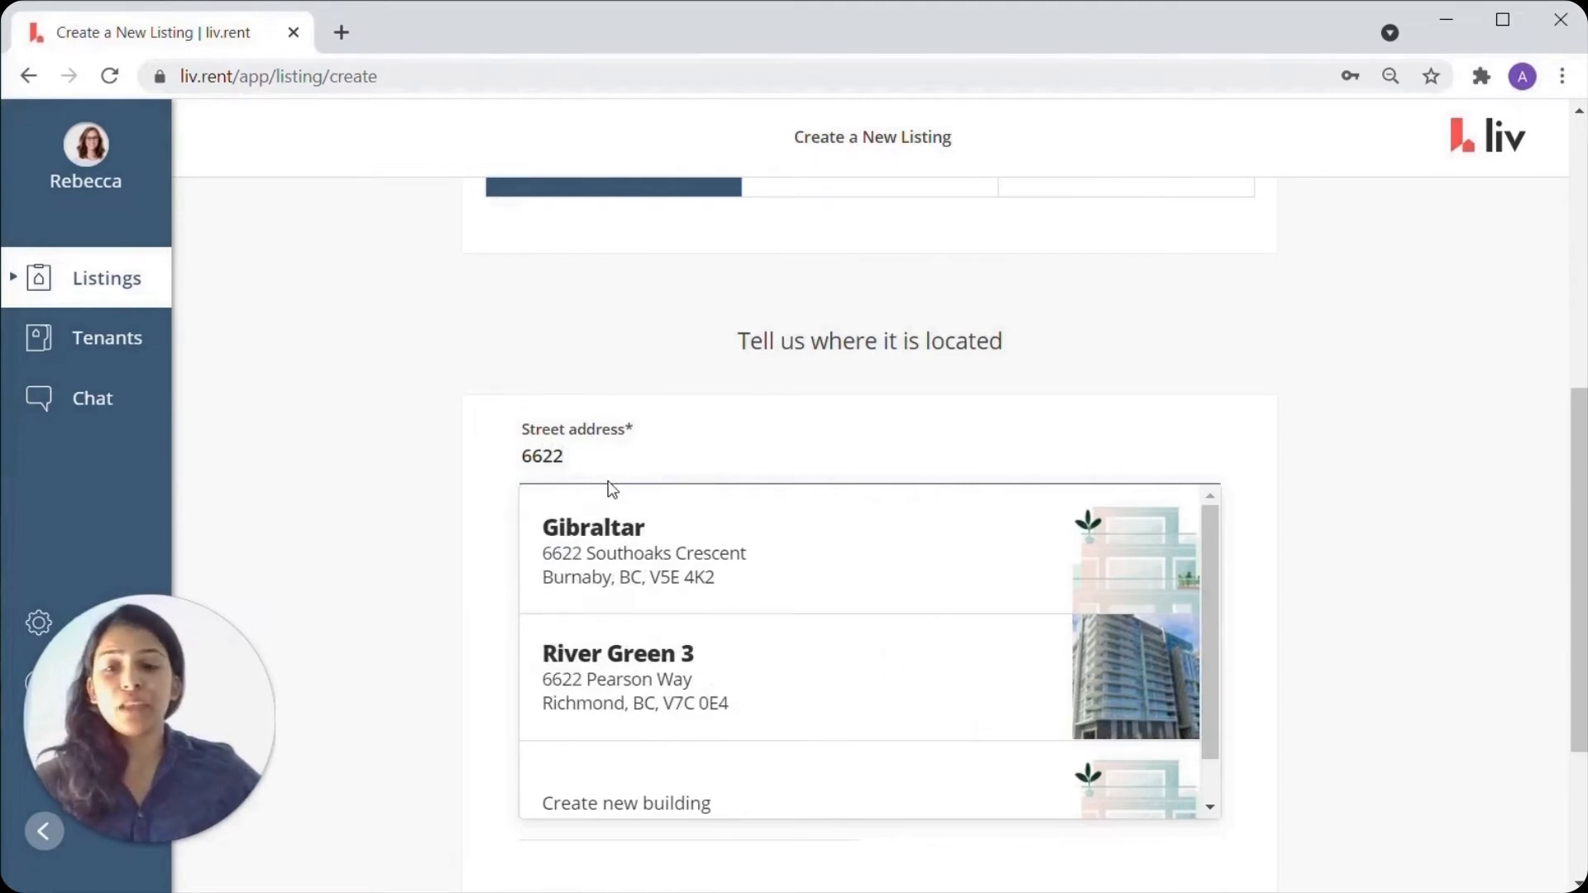
pyautogui.click(676, 680)
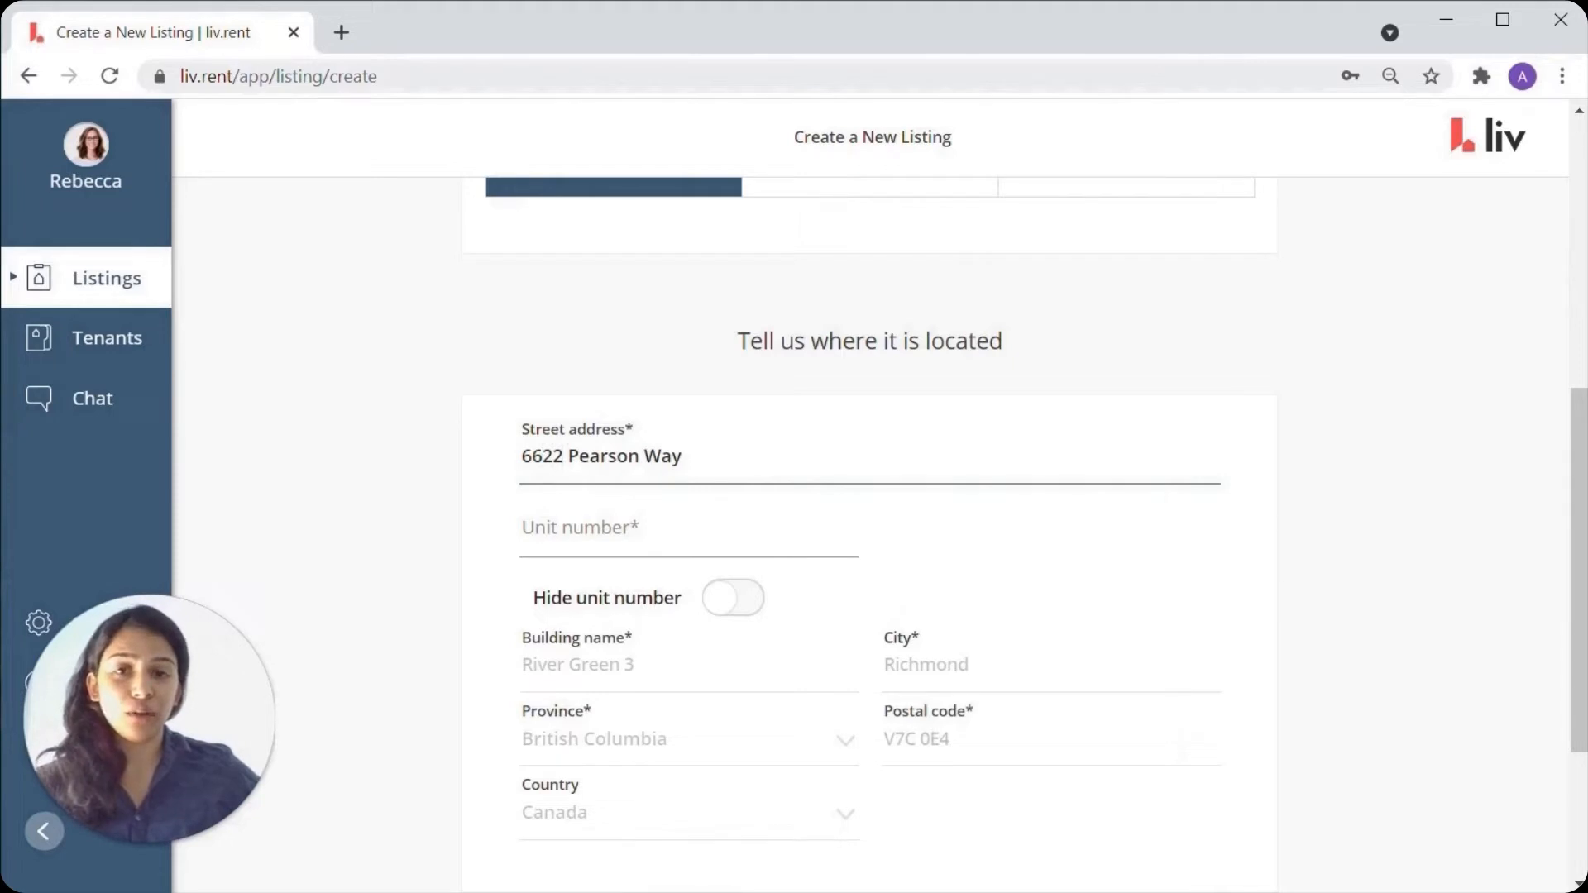
# Step: Enter the listing's unit number and turn on hiding it
pyautogui.scroll(-2, 951, 451)
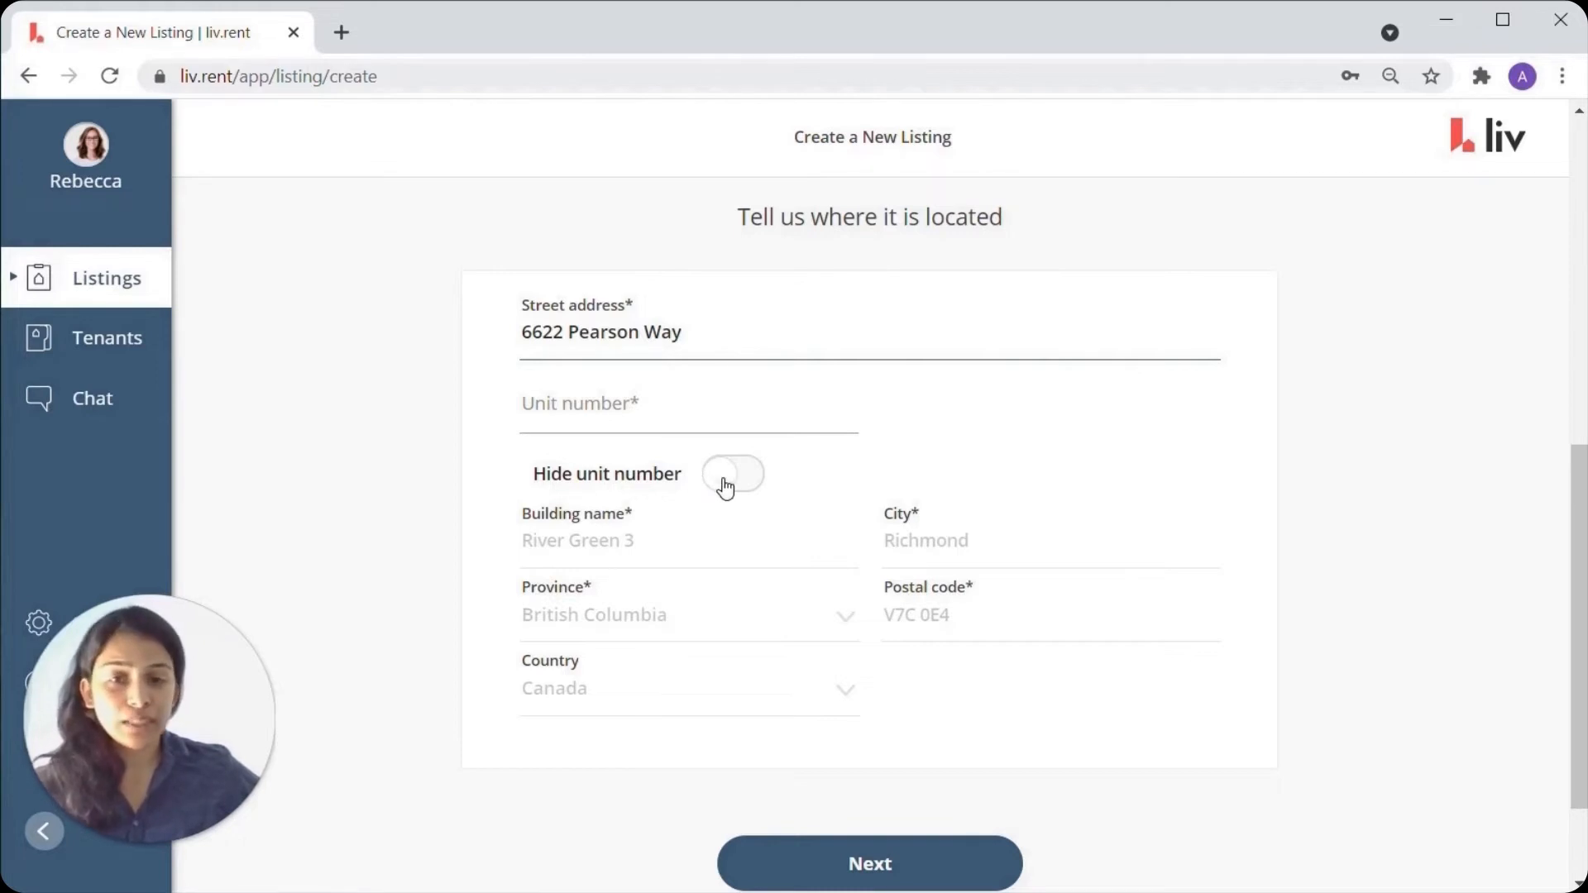
pyautogui.click(726, 418)
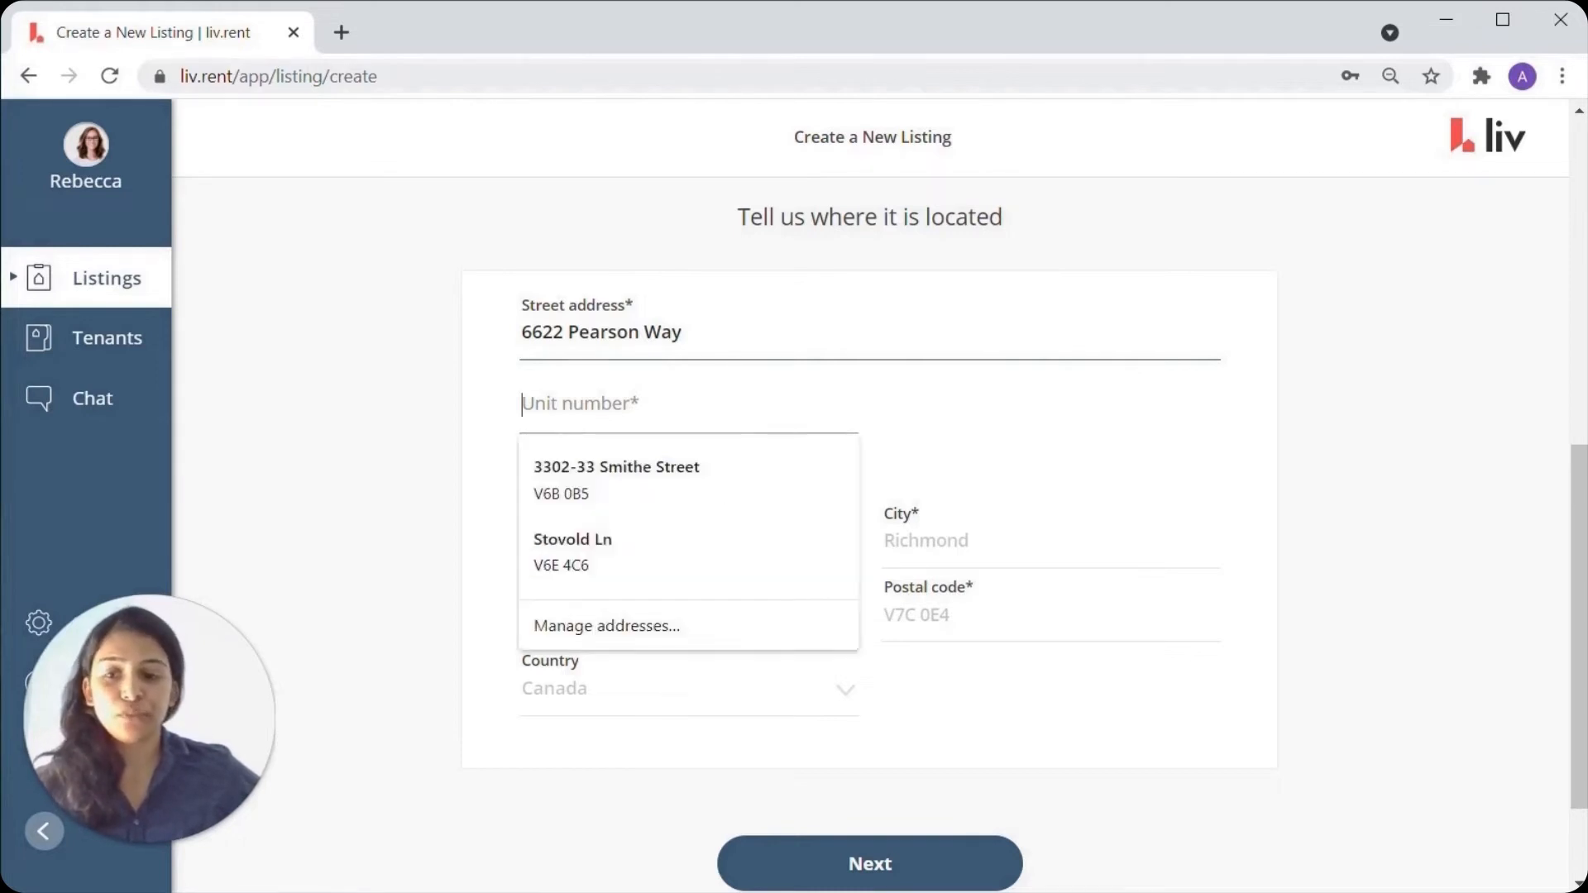
pyautogui.write('1')
pyautogui.click(744, 472)
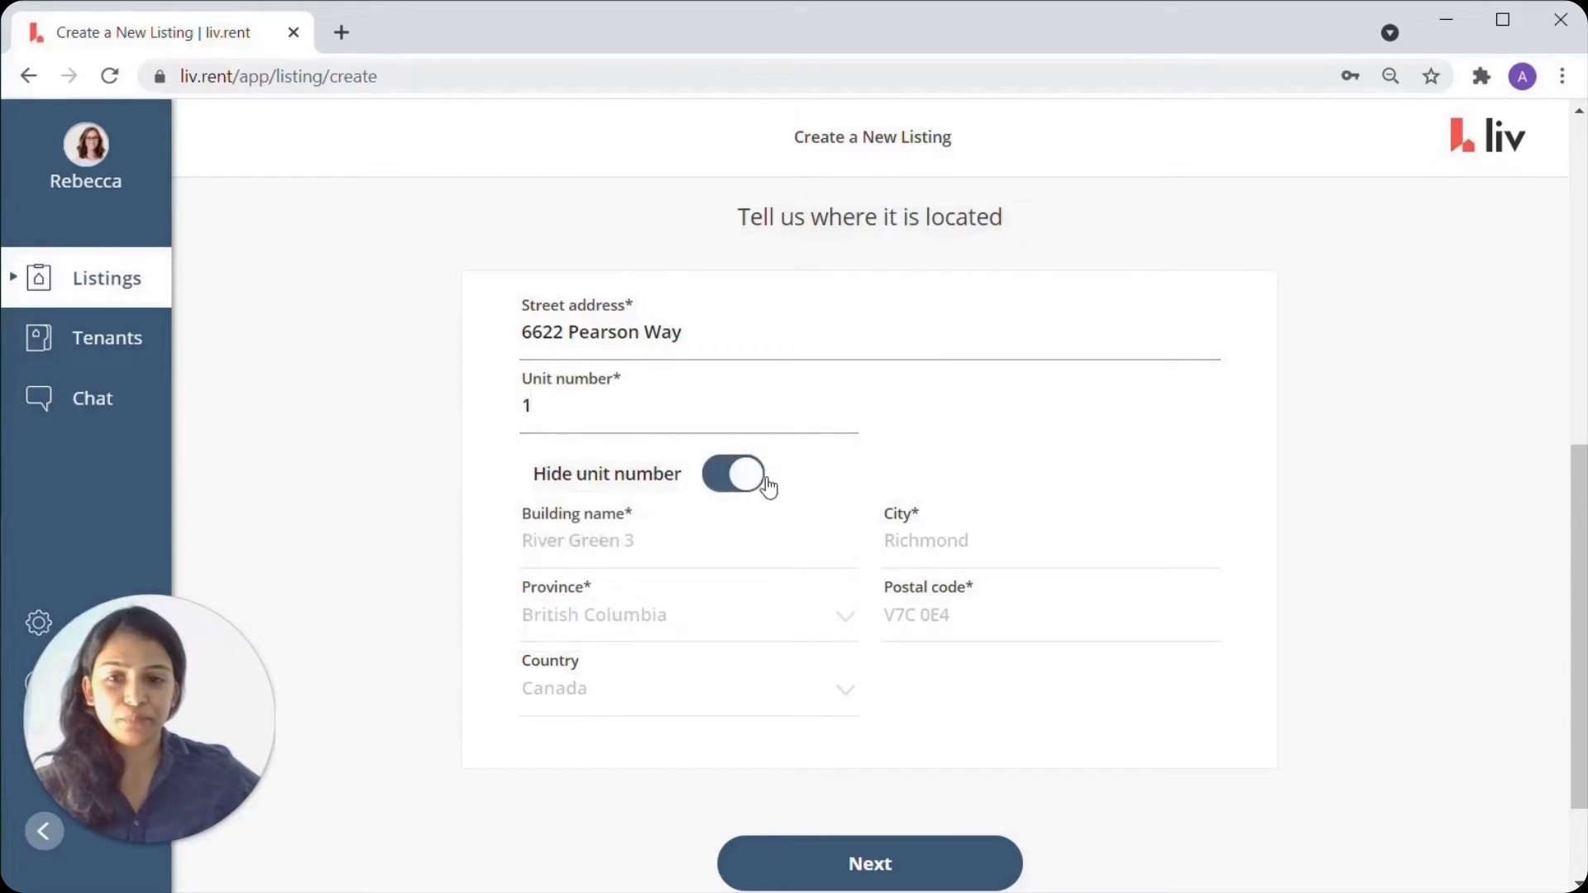
pyautogui.scroll(-2, 915, 649)
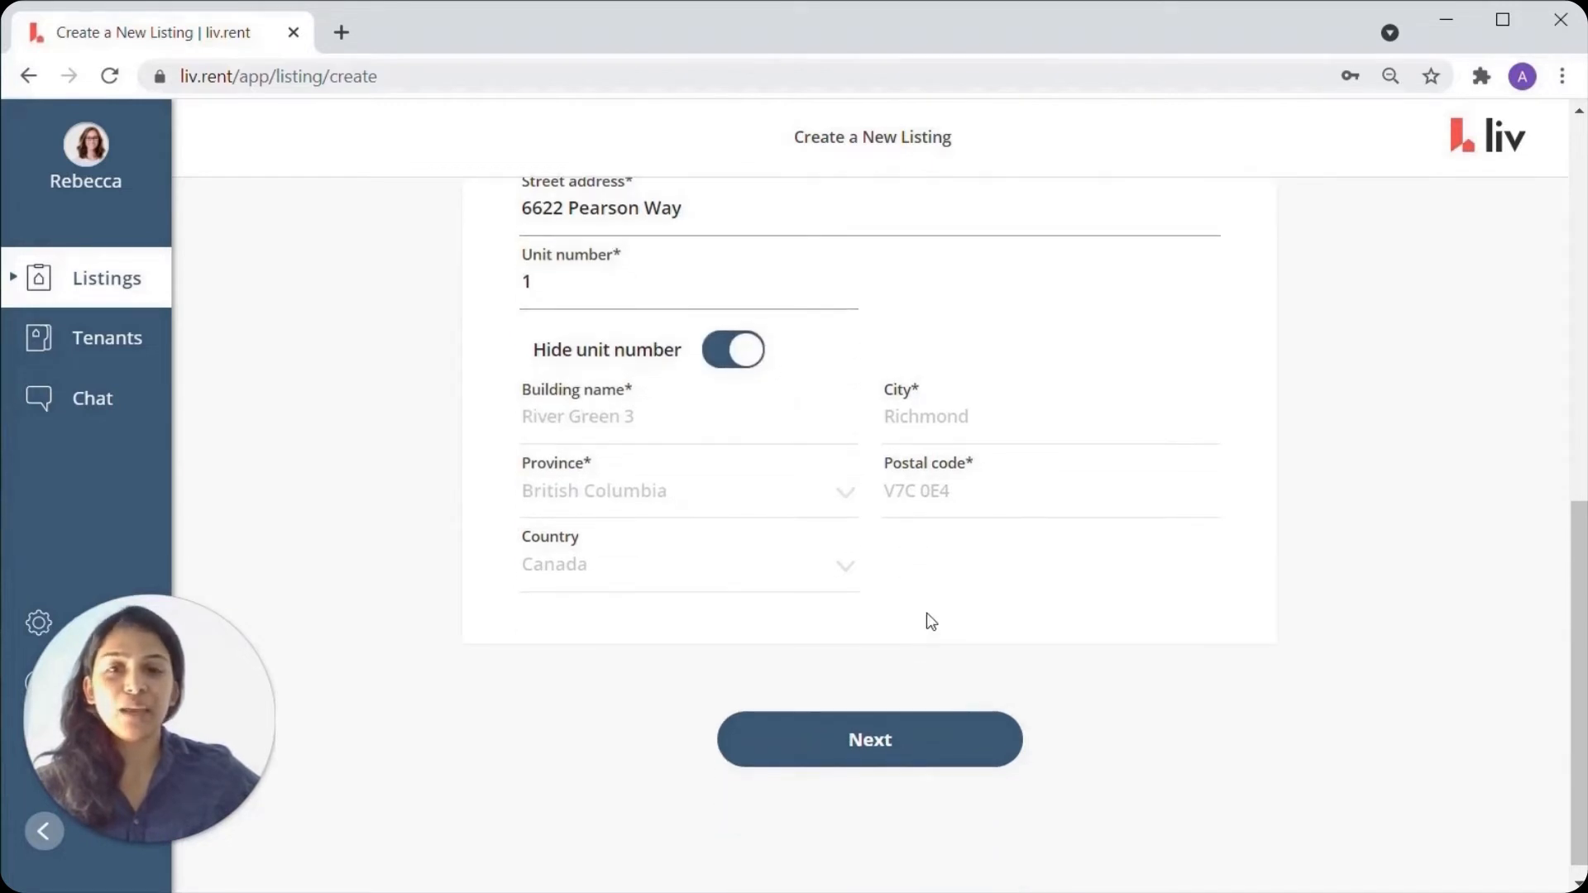
# Step: Submit the listing's location and continue to the unit details form
pyautogui.click(891, 754)
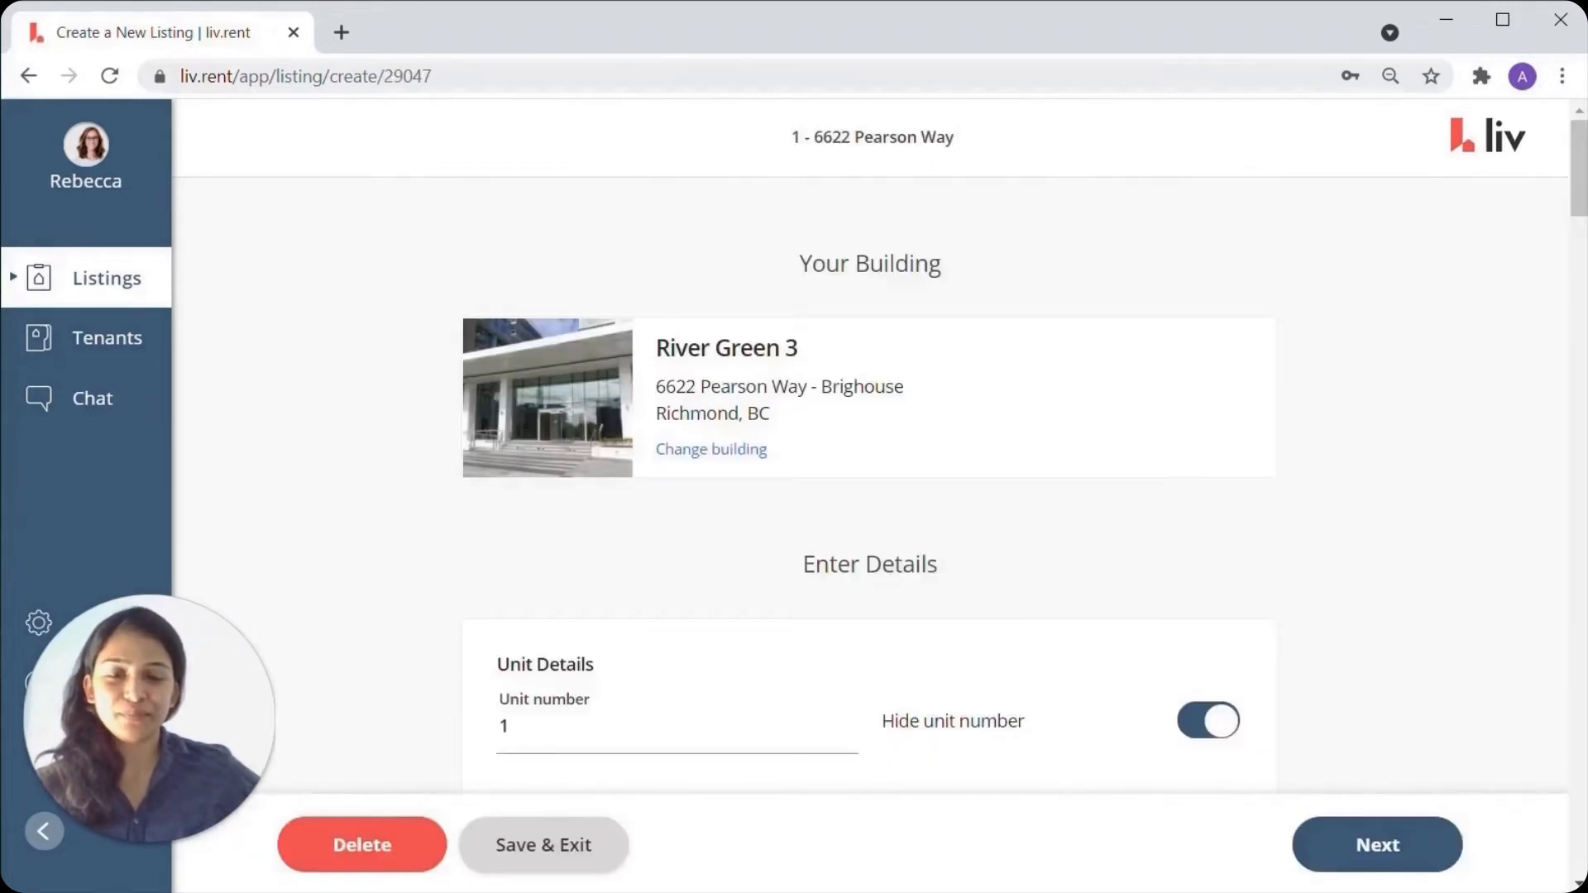
pyautogui.scroll(-5, 1046, 442)
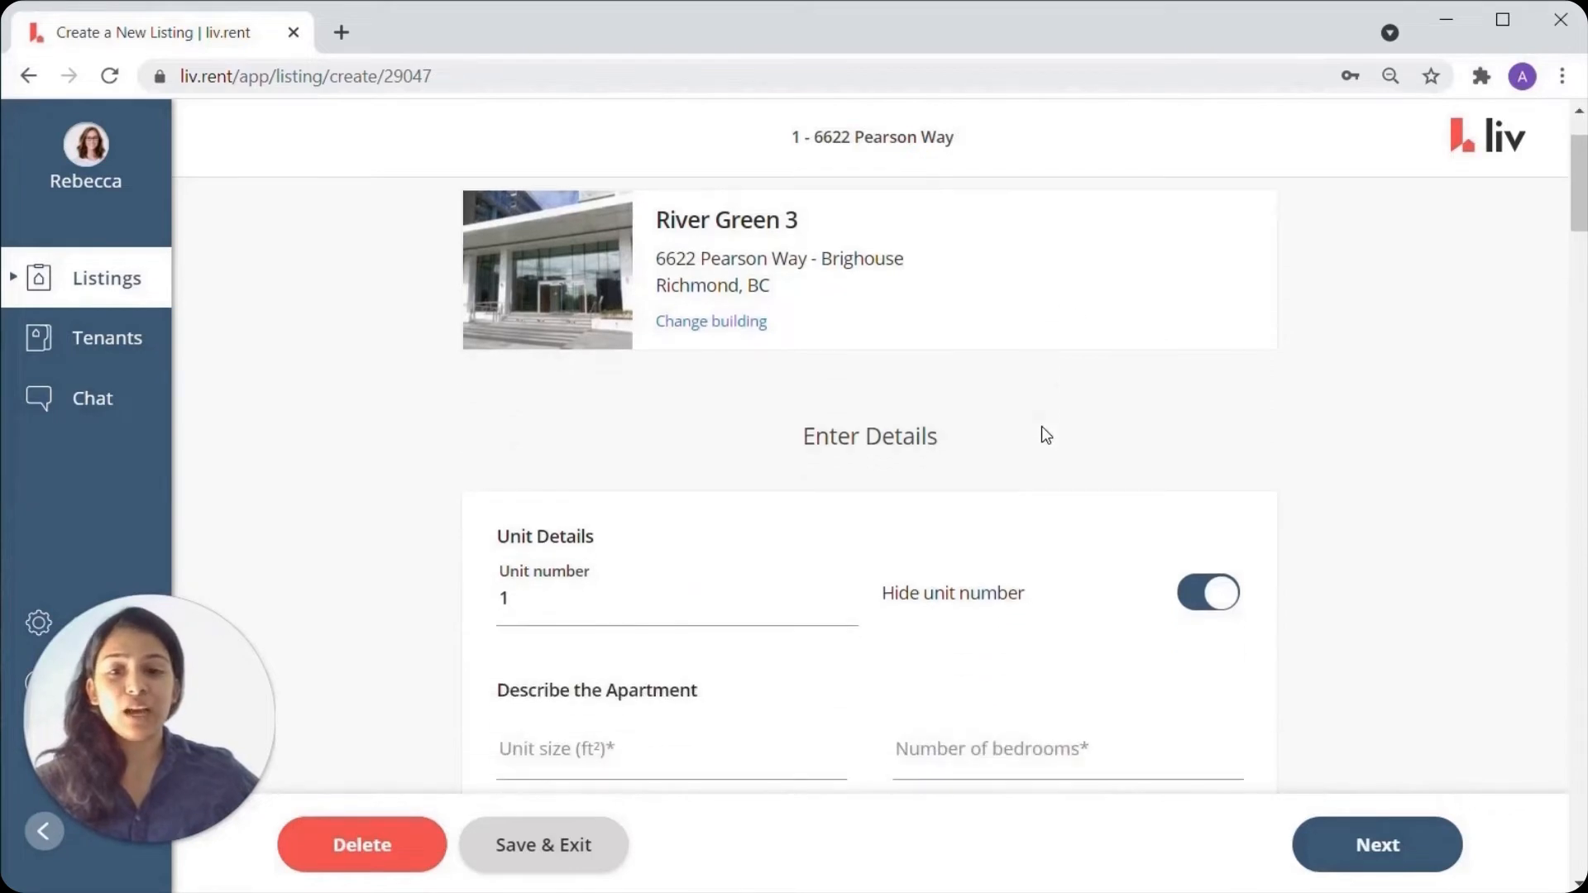
pyautogui.scroll(-2, 1044, 431)
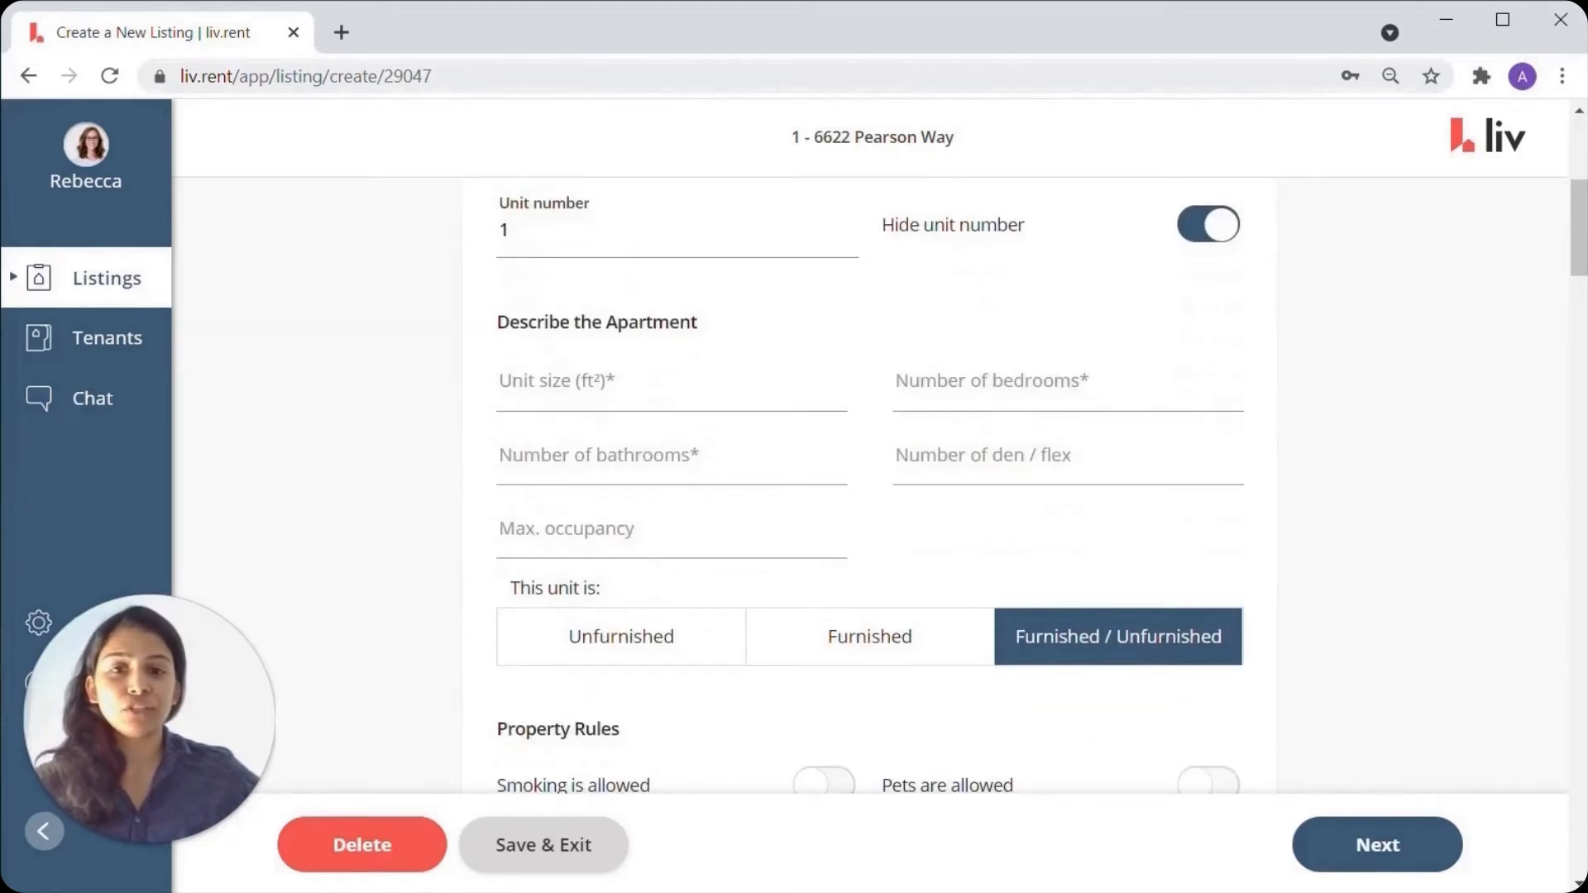
pyautogui.scroll(-2, 648, 549)
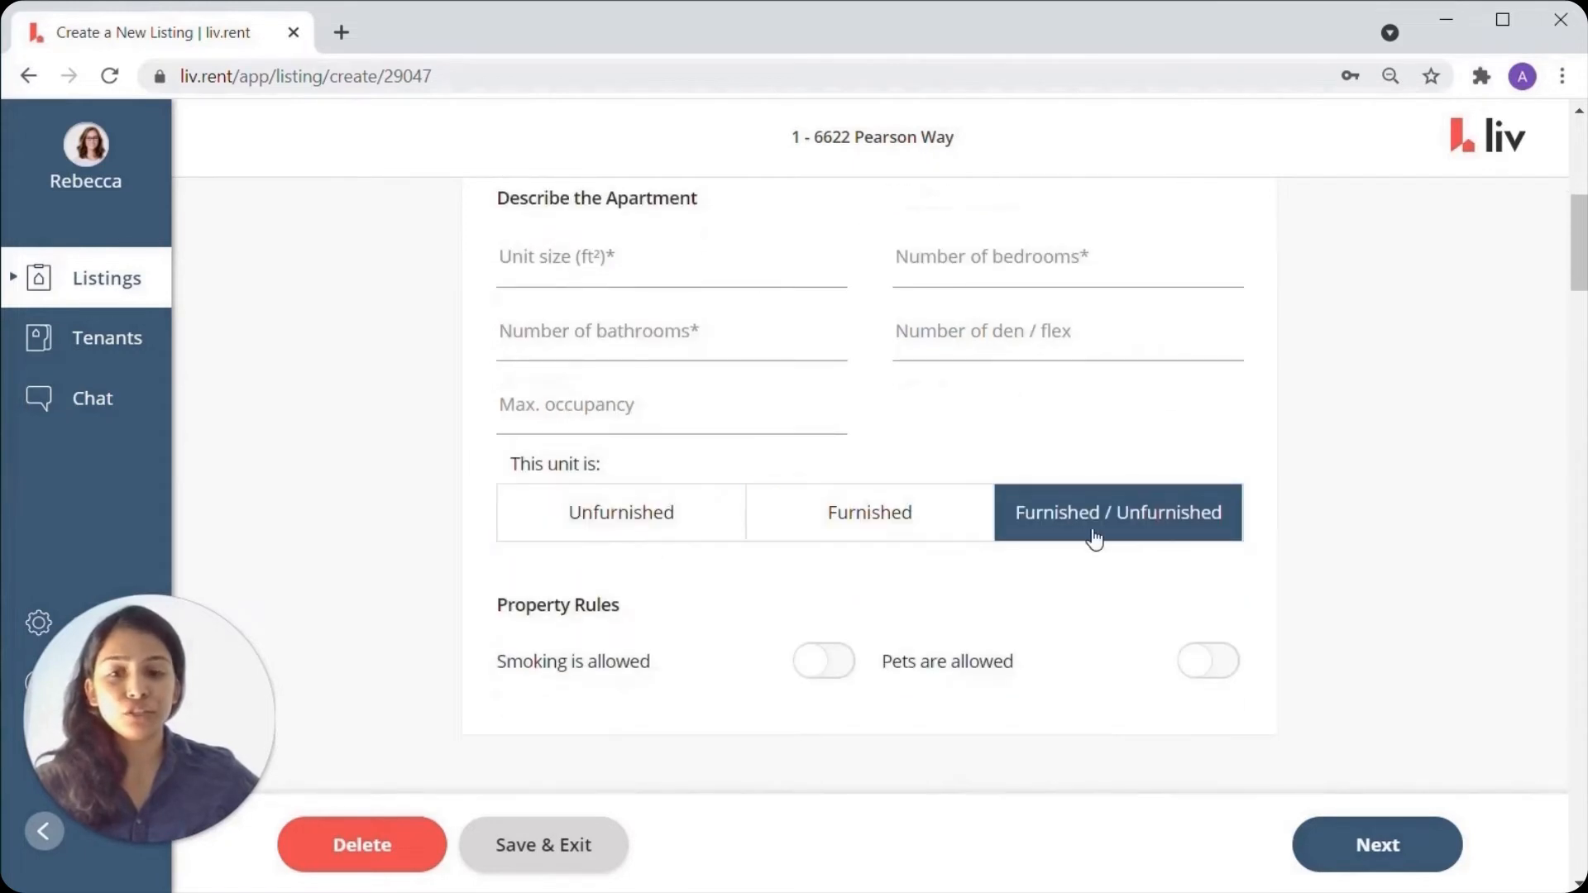
pyautogui.scroll(-5, 893, 635)
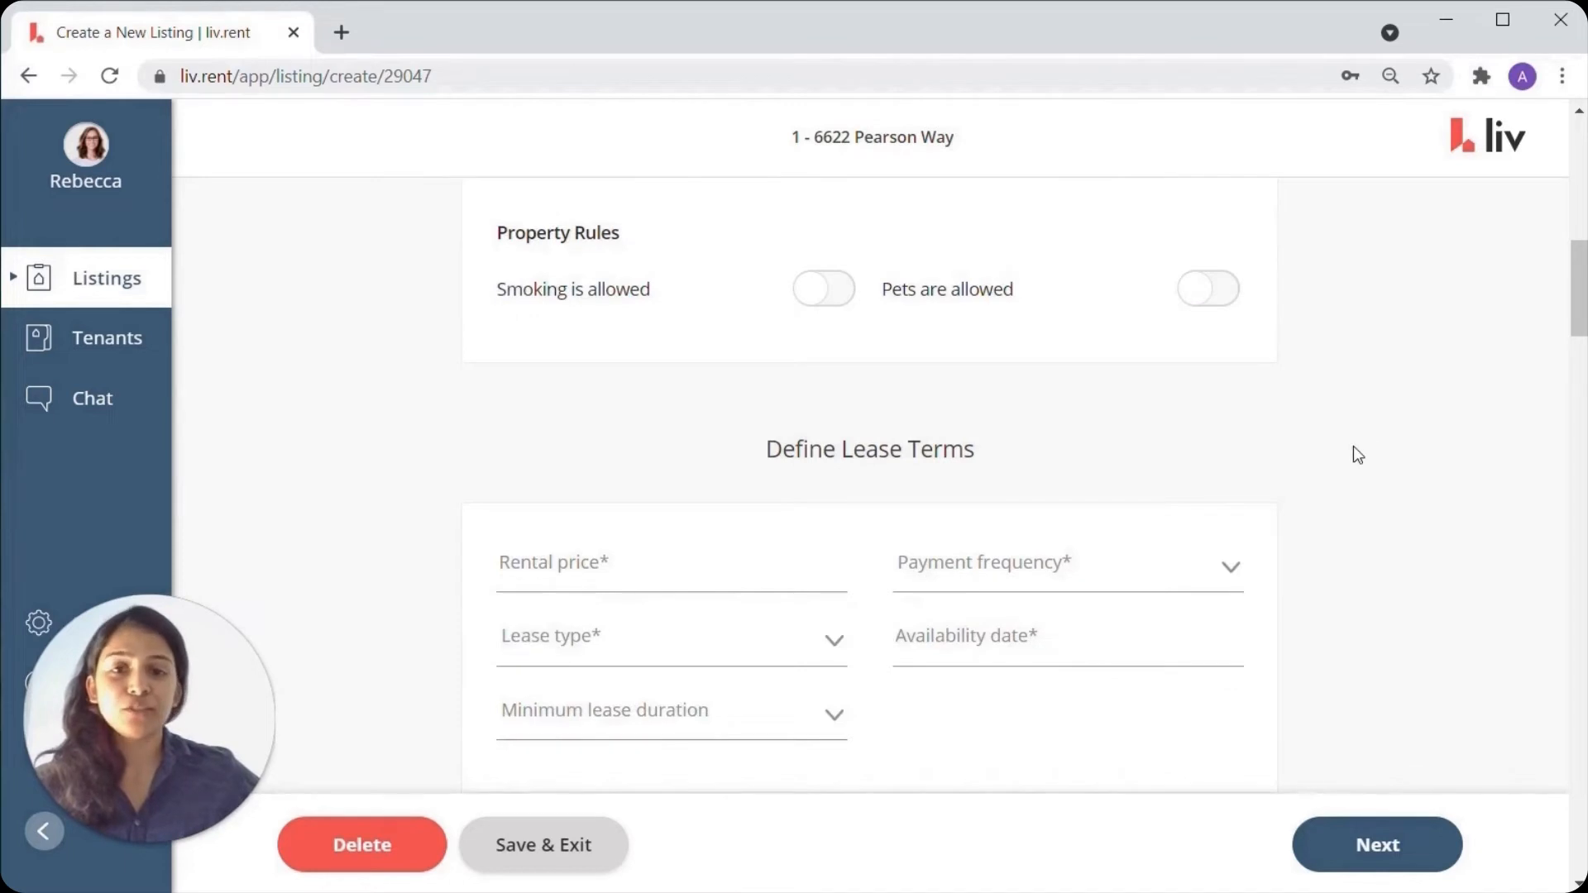
pyautogui.scroll(5, 1290, 460)
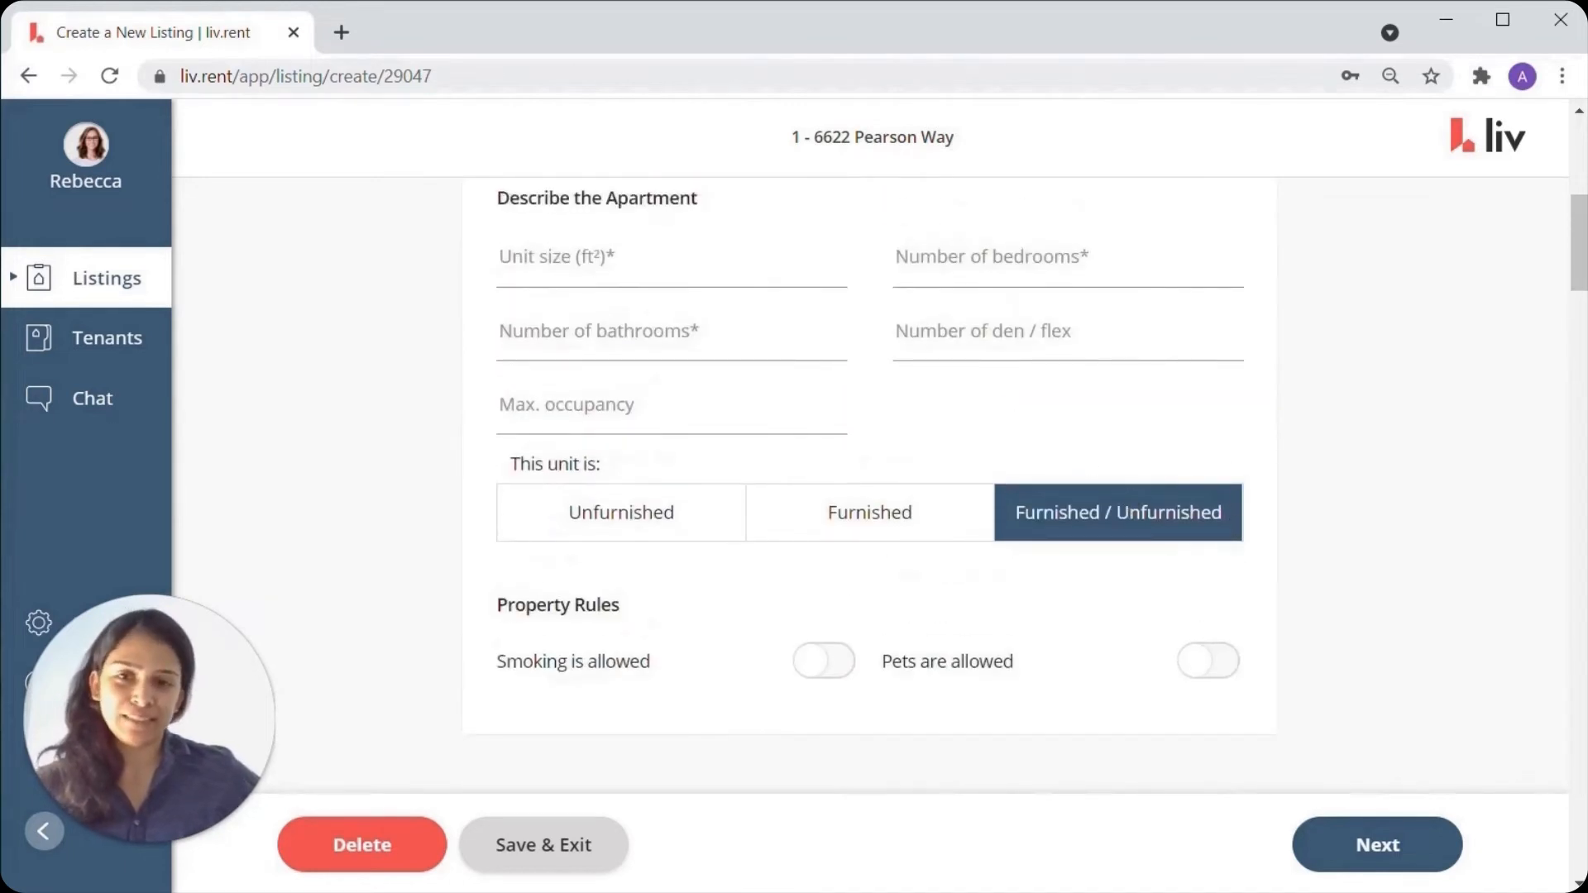
# Step: Describe the apartment with unit size 550, 1 bedroom and 1.5 bathrooms, mark it Unfurnished, and allow pets
pyautogui.click(596, 259)
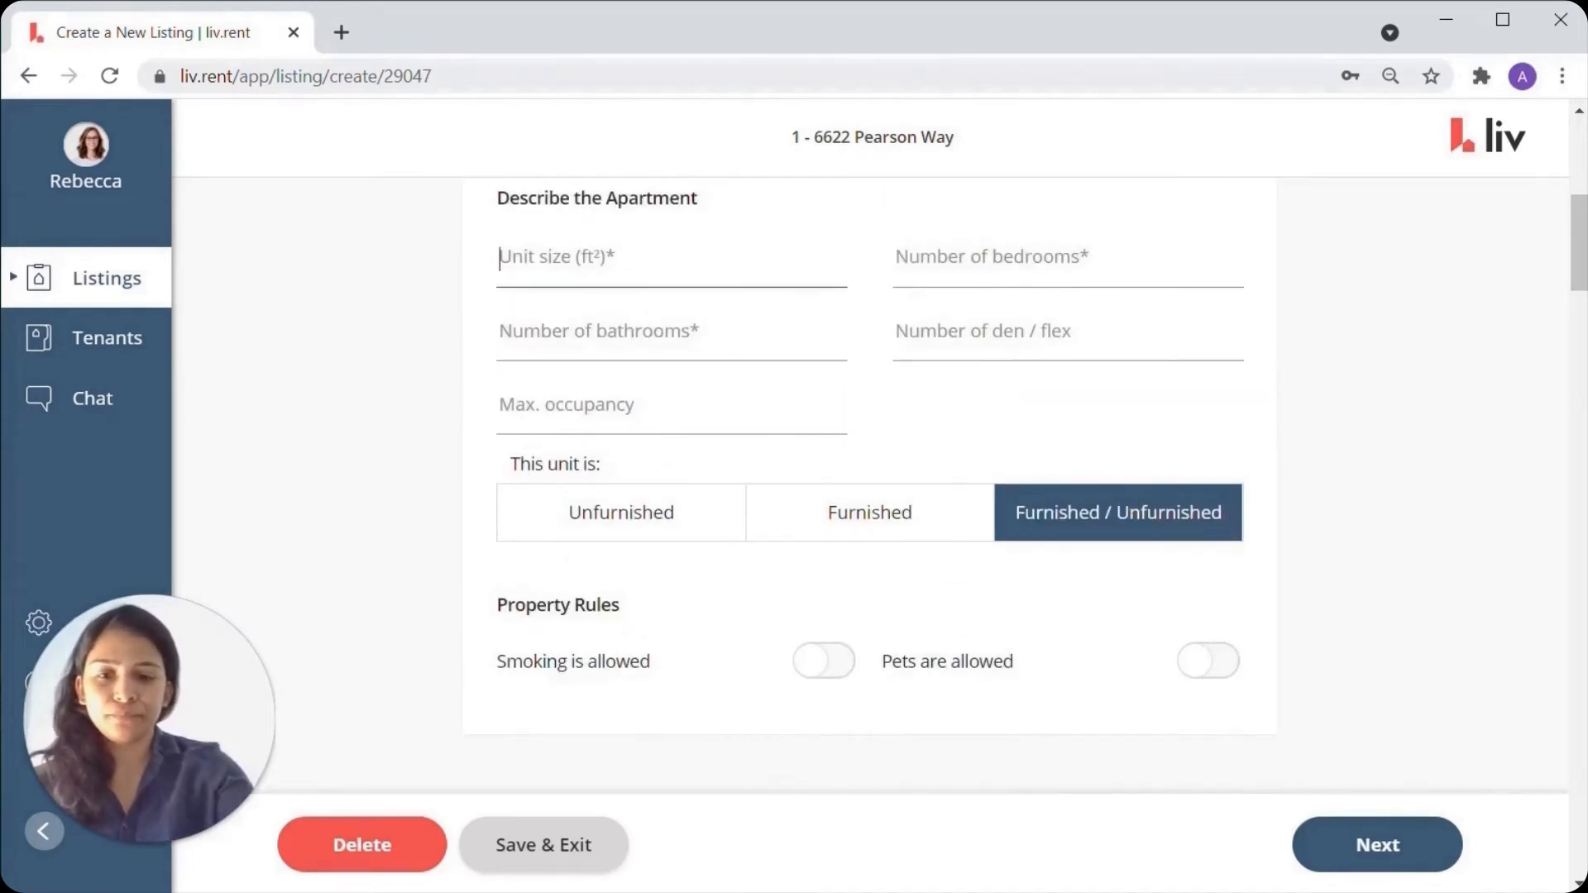
pyautogui.write('550')
pyautogui.press('Tab')
pyautogui.write('1')
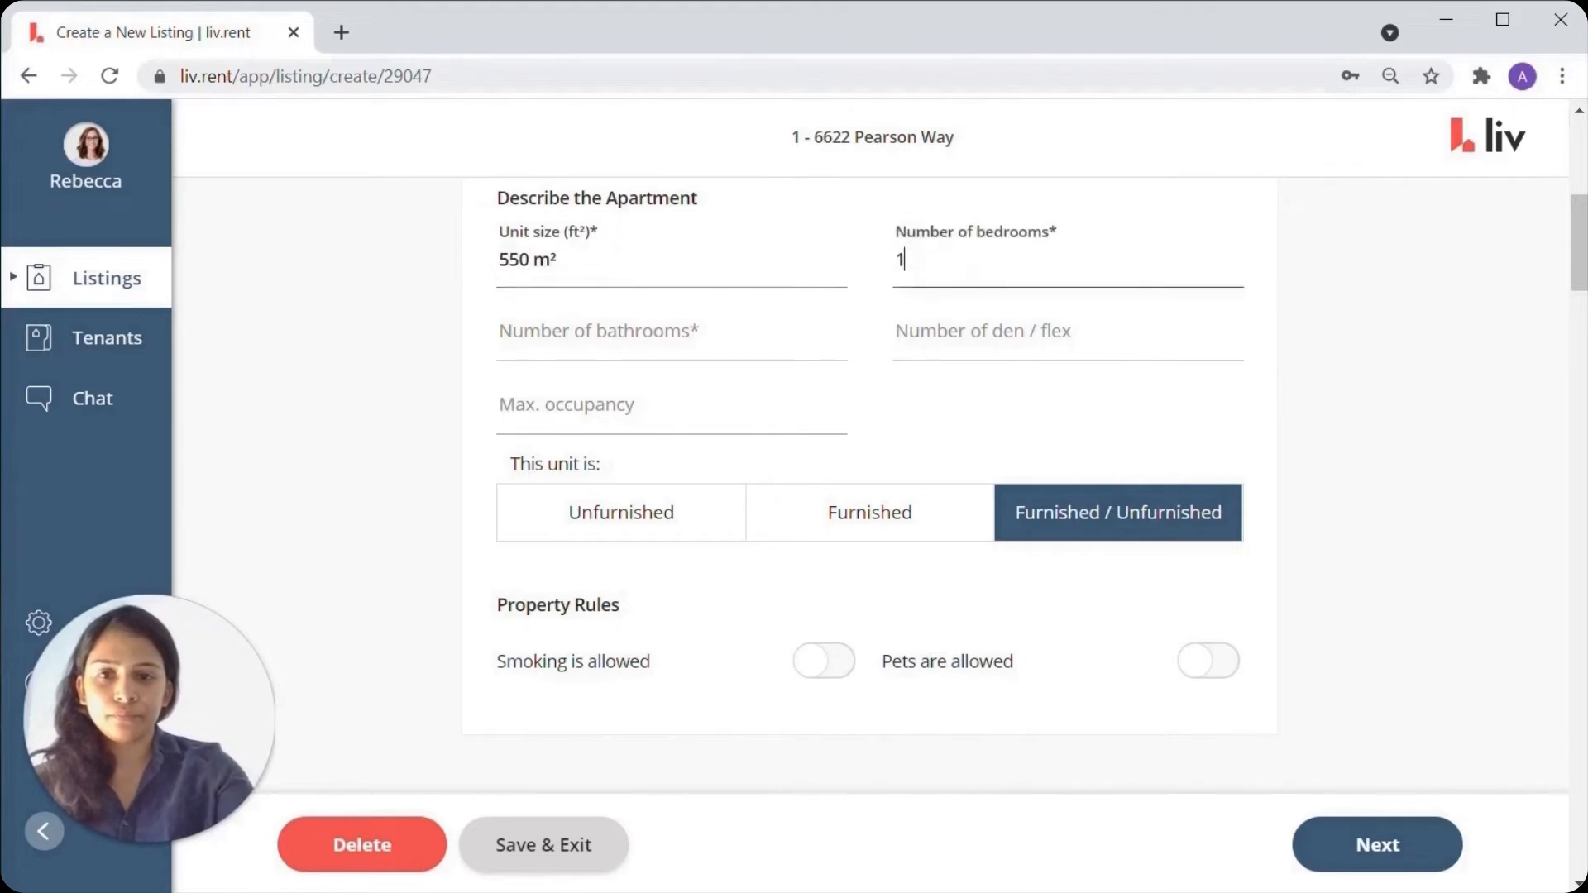
pyautogui.press('Tab')
pyautogui.write('1.5')
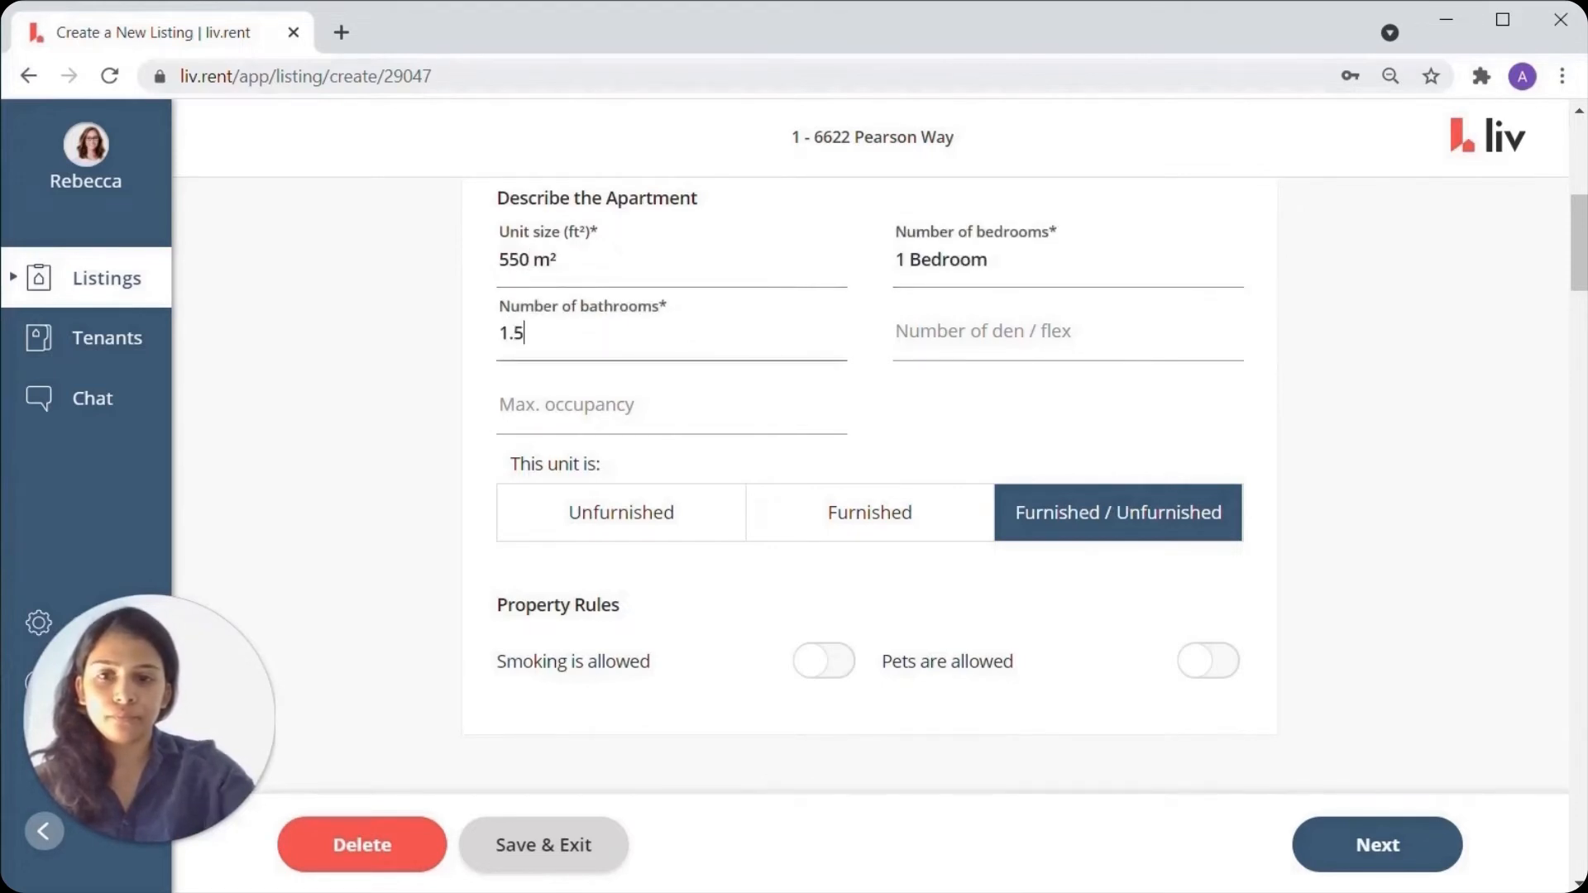
pyautogui.click(611, 534)
pyautogui.click(1204, 665)
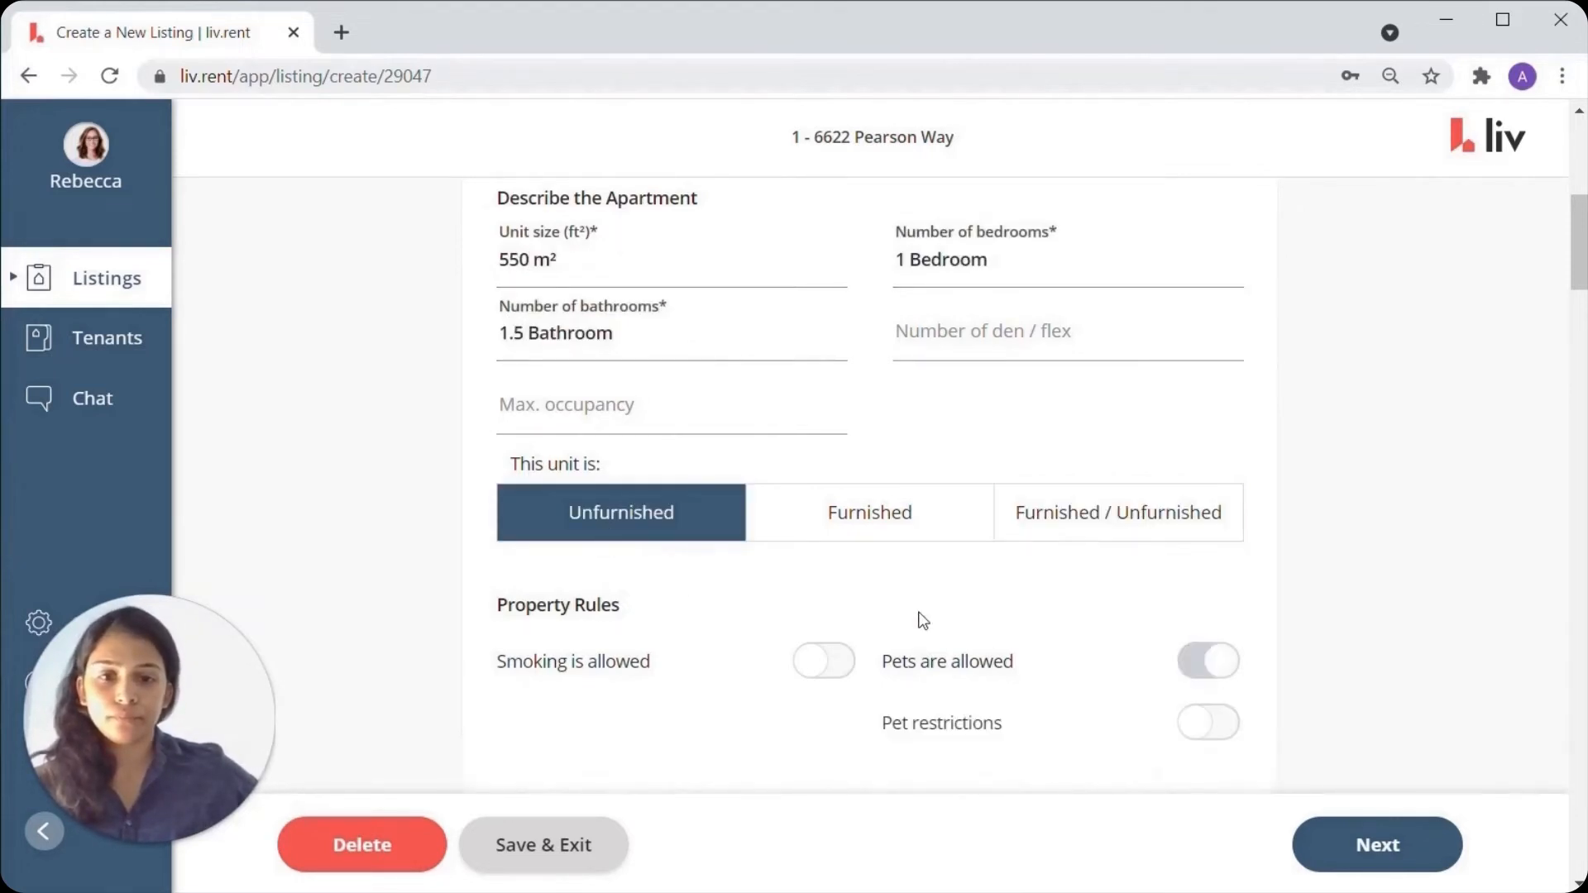
# Step: Set the rental price to $1900 and the lease type to Fixed term with a minimum duration of at least one year
pyautogui.scroll(-6, 872, 624)
pyautogui.click(635, 504)
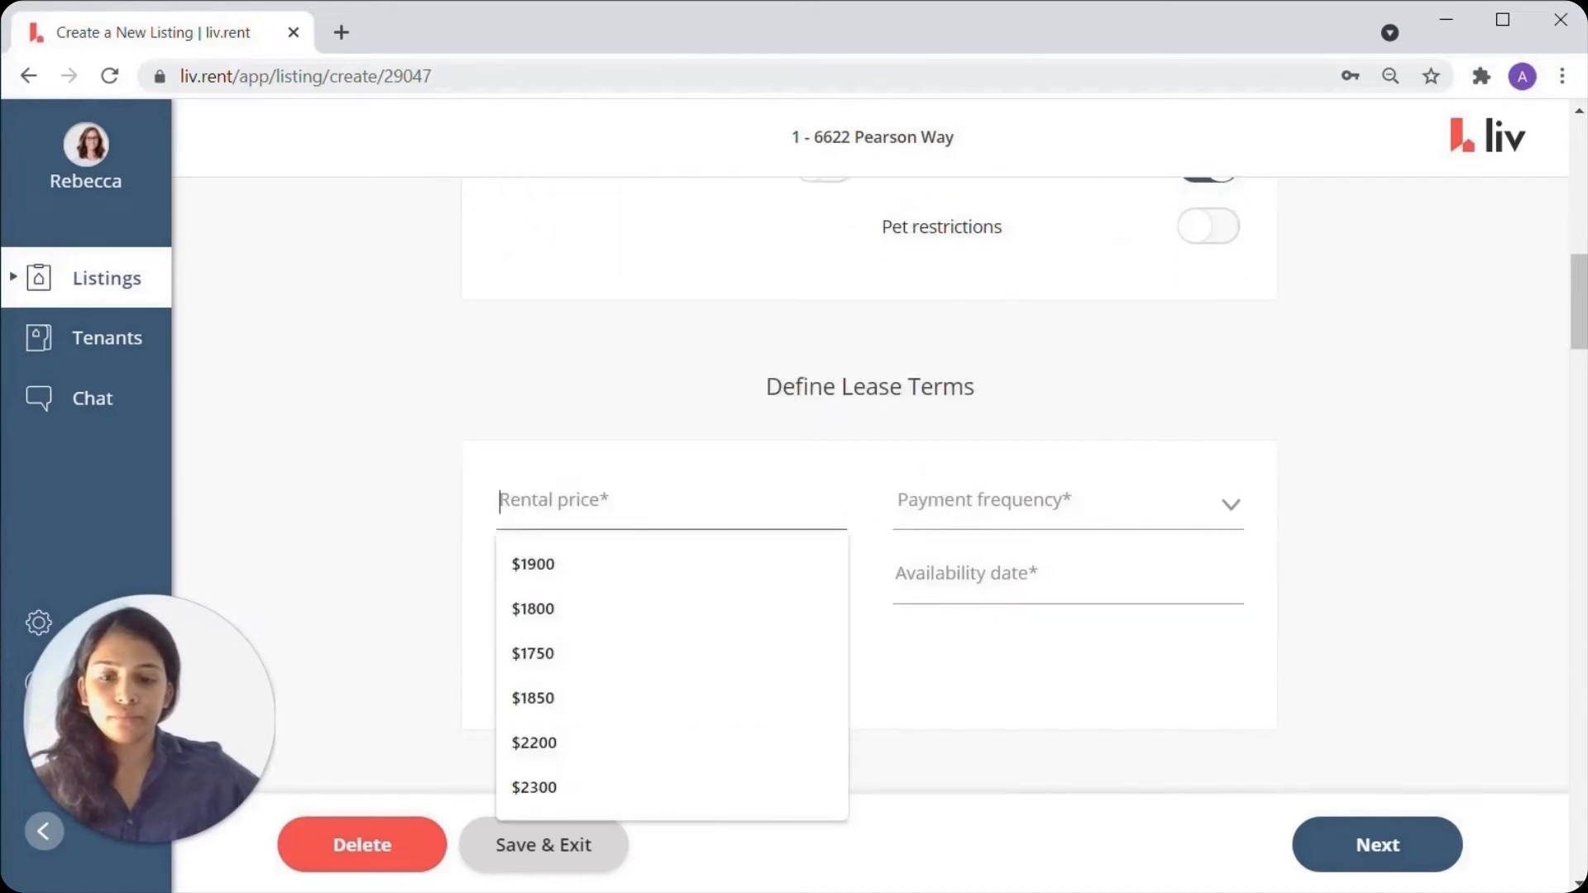
pyautogui.write('1900')
pyautogui.click(637, 578)
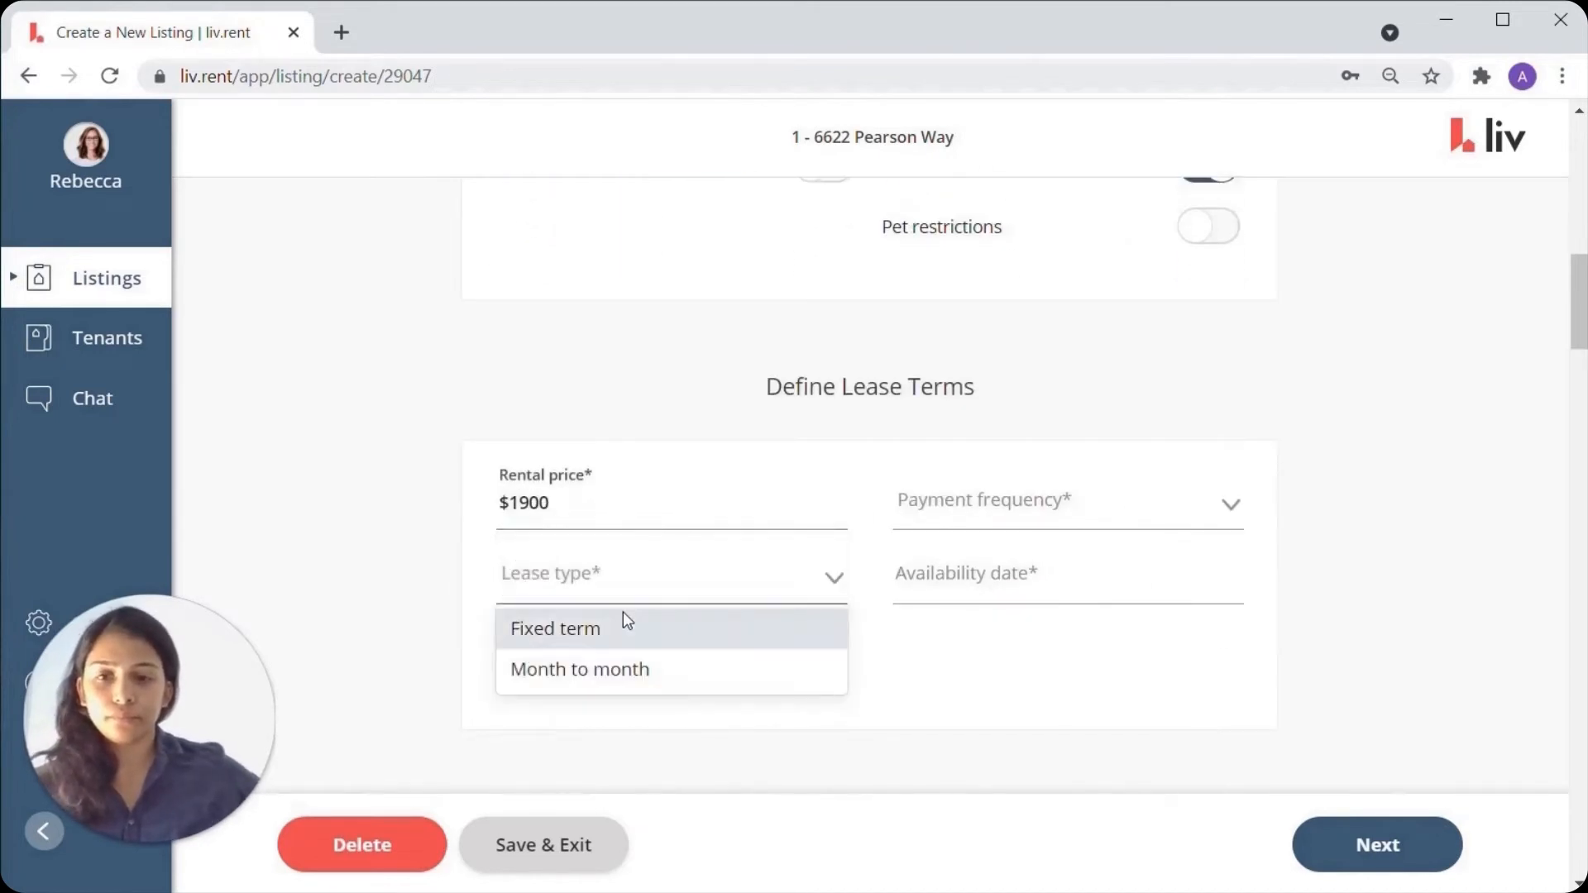
pyautogui.click(622, 625)
pyautogui.click(677, 651)
pyautogui.click(676, 821)
# Step: Set the rent's payment frequency to Monthly and the availability date to 06/24/2021
pyautogui.click(1067, 502)
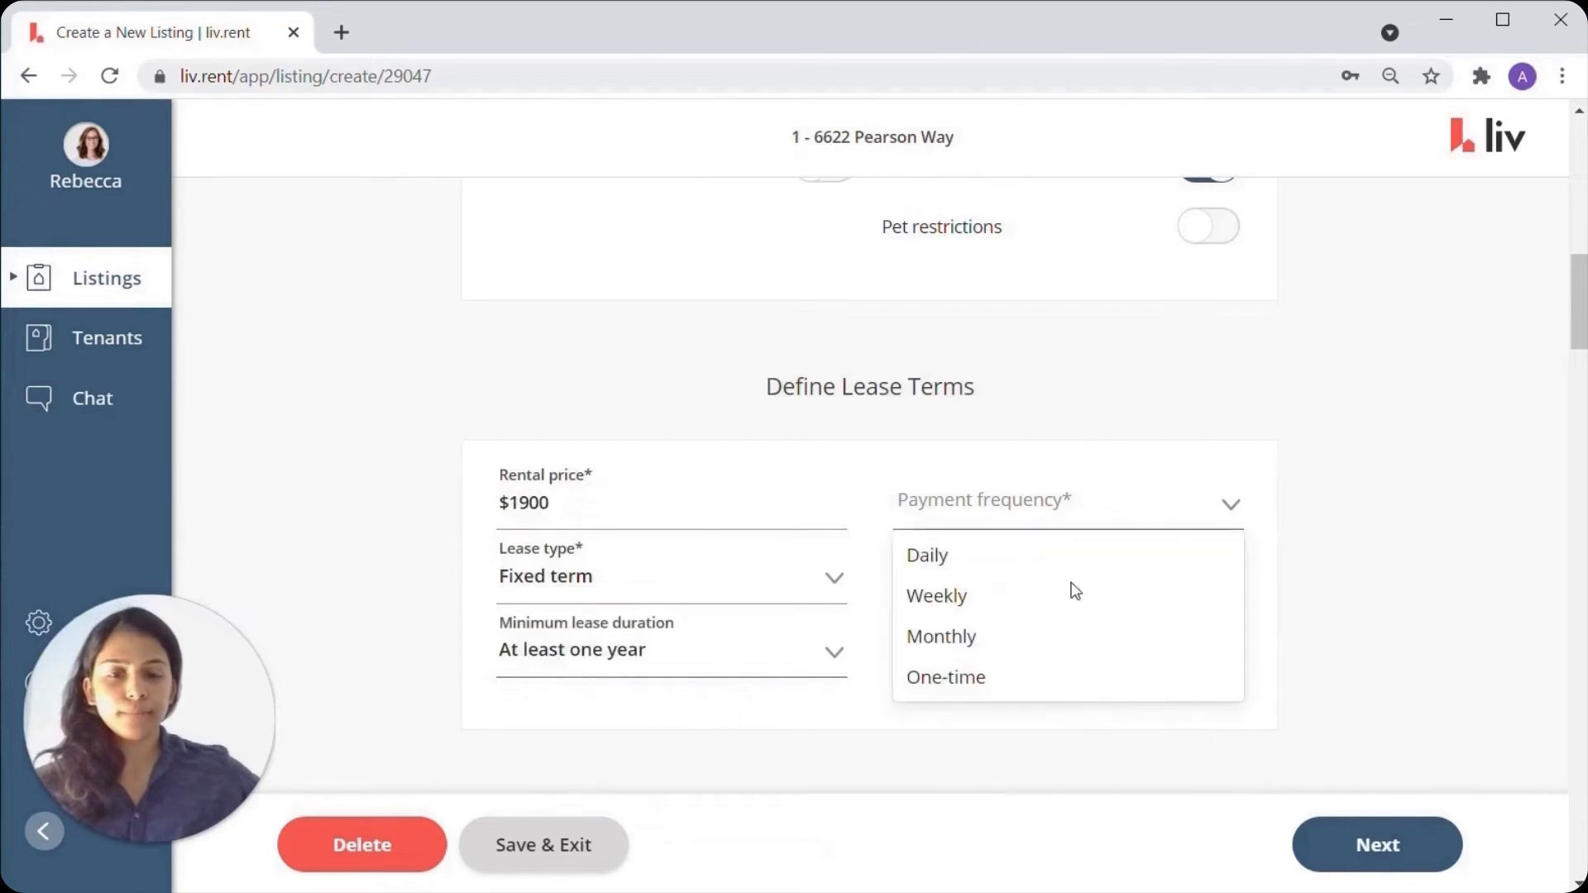
pyautogui.click(1048, 638)
pyautogui.click(1052, 591)
pyautogui.click(1113, 765)
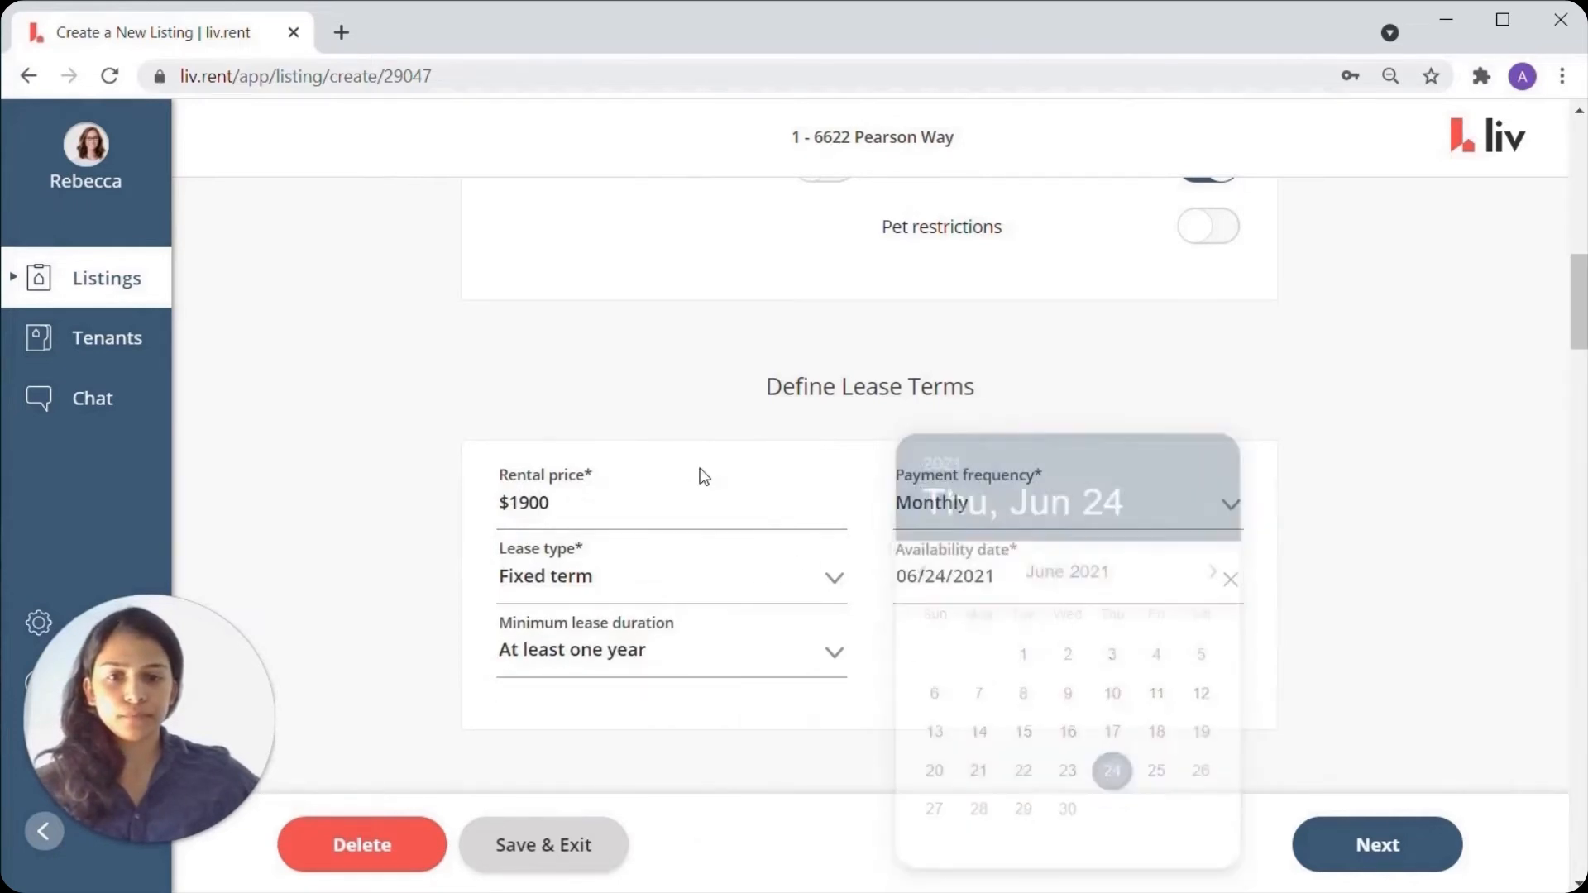
# Step: Include Bathtub, Dishwasher, Fridge and Garbage Collection among the listing's standard features
pyautogui.scroll(-6, 698, 477)
pyautogui.scroll(-1, 823, 428)
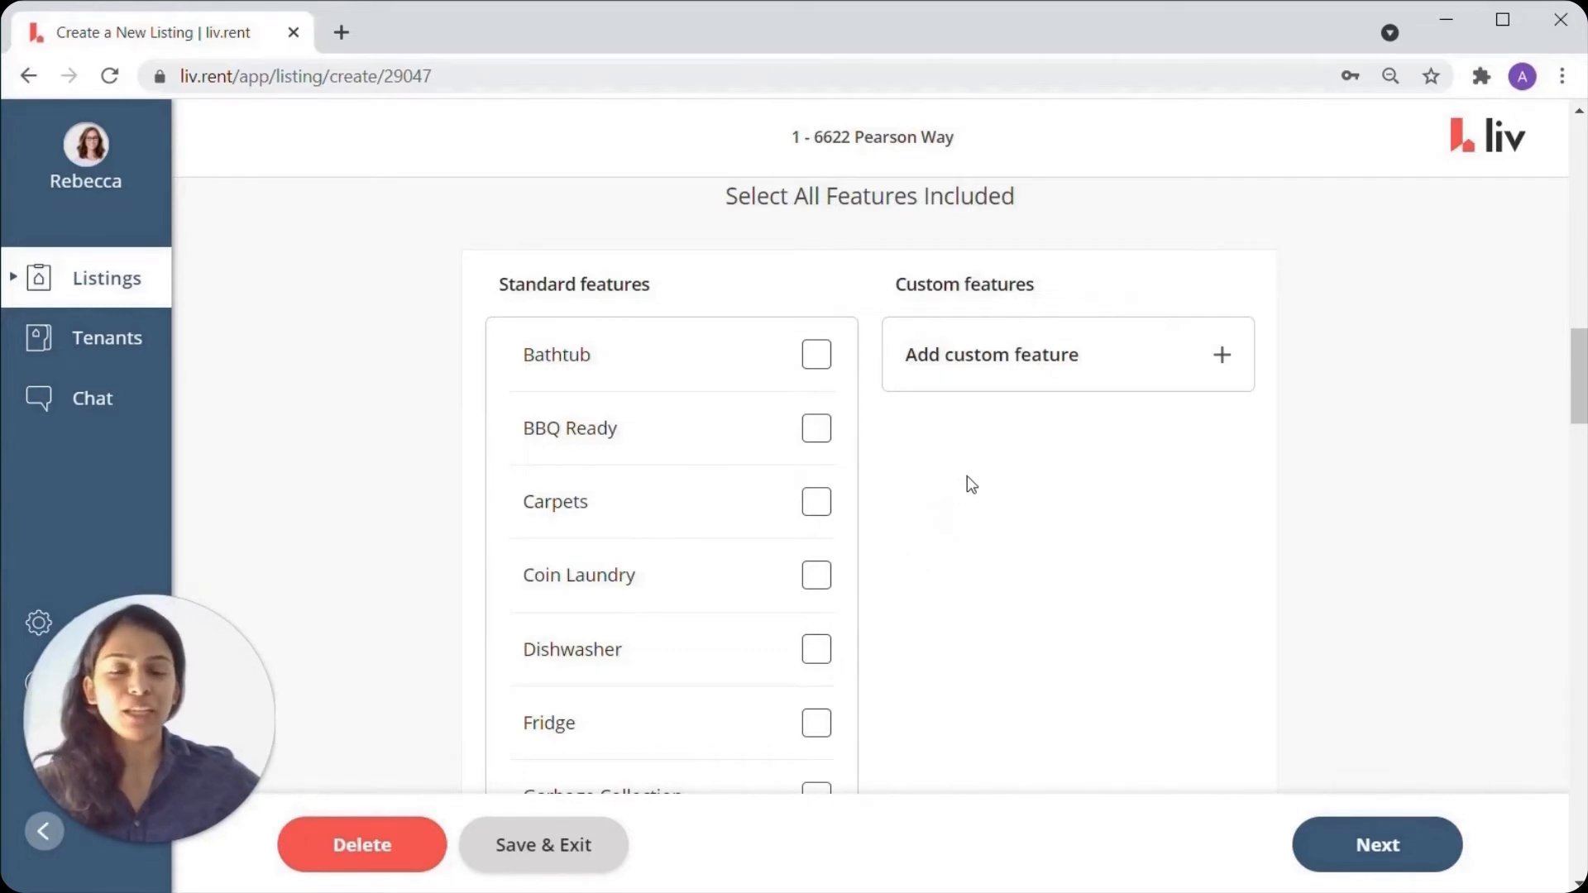
pyautogui.click(761, 361)
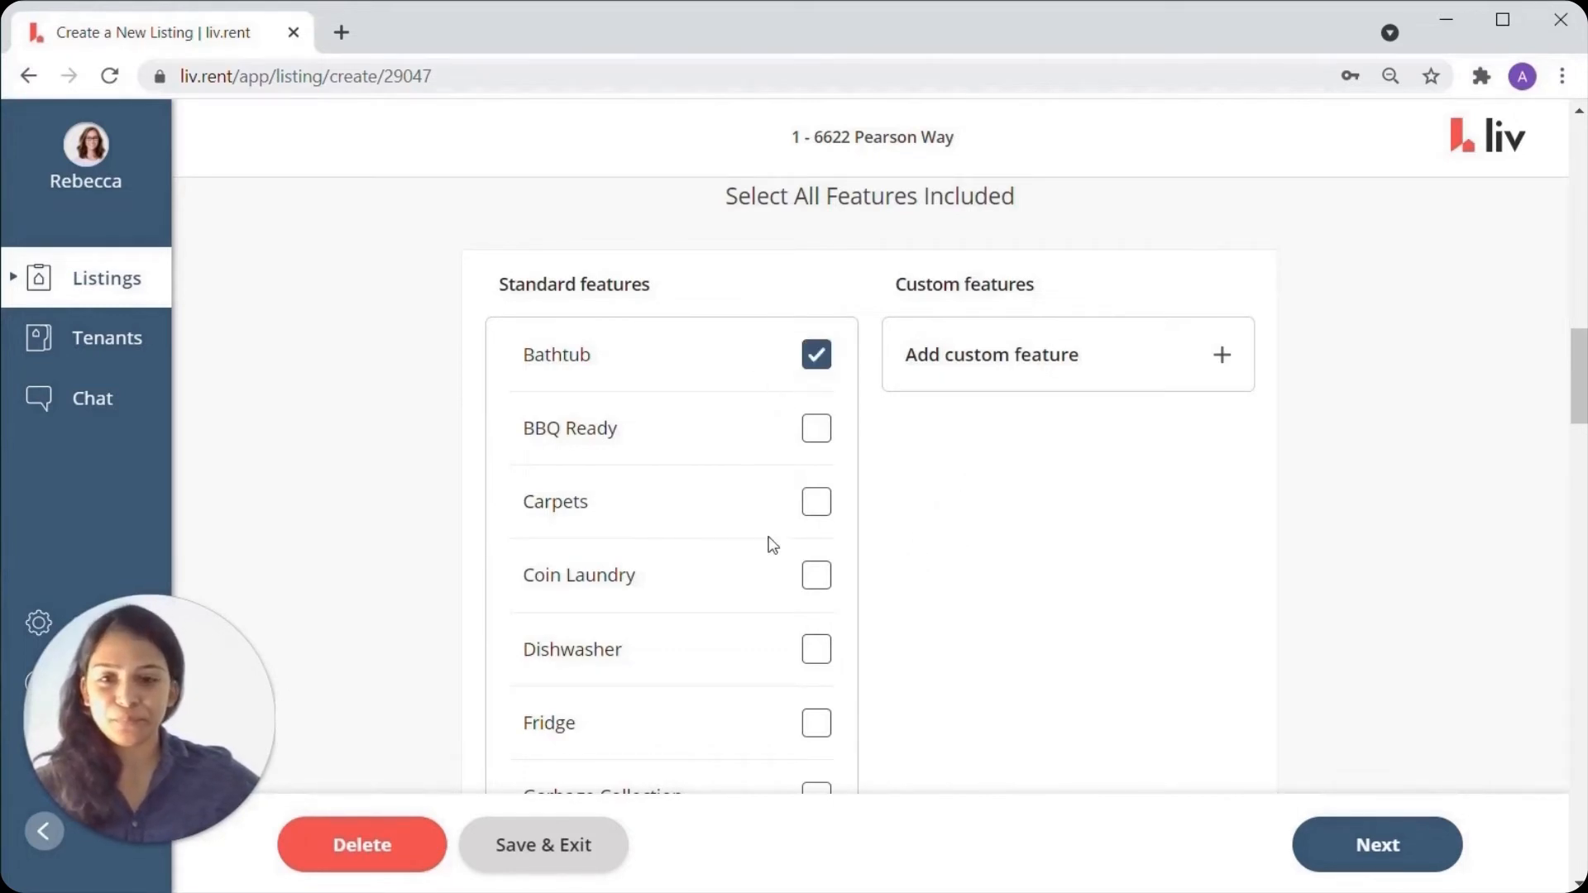
pyautogui.scroll(-2, 777, 546)
pyautogui.click(722, 531)
pyautogui.click(702, 613)
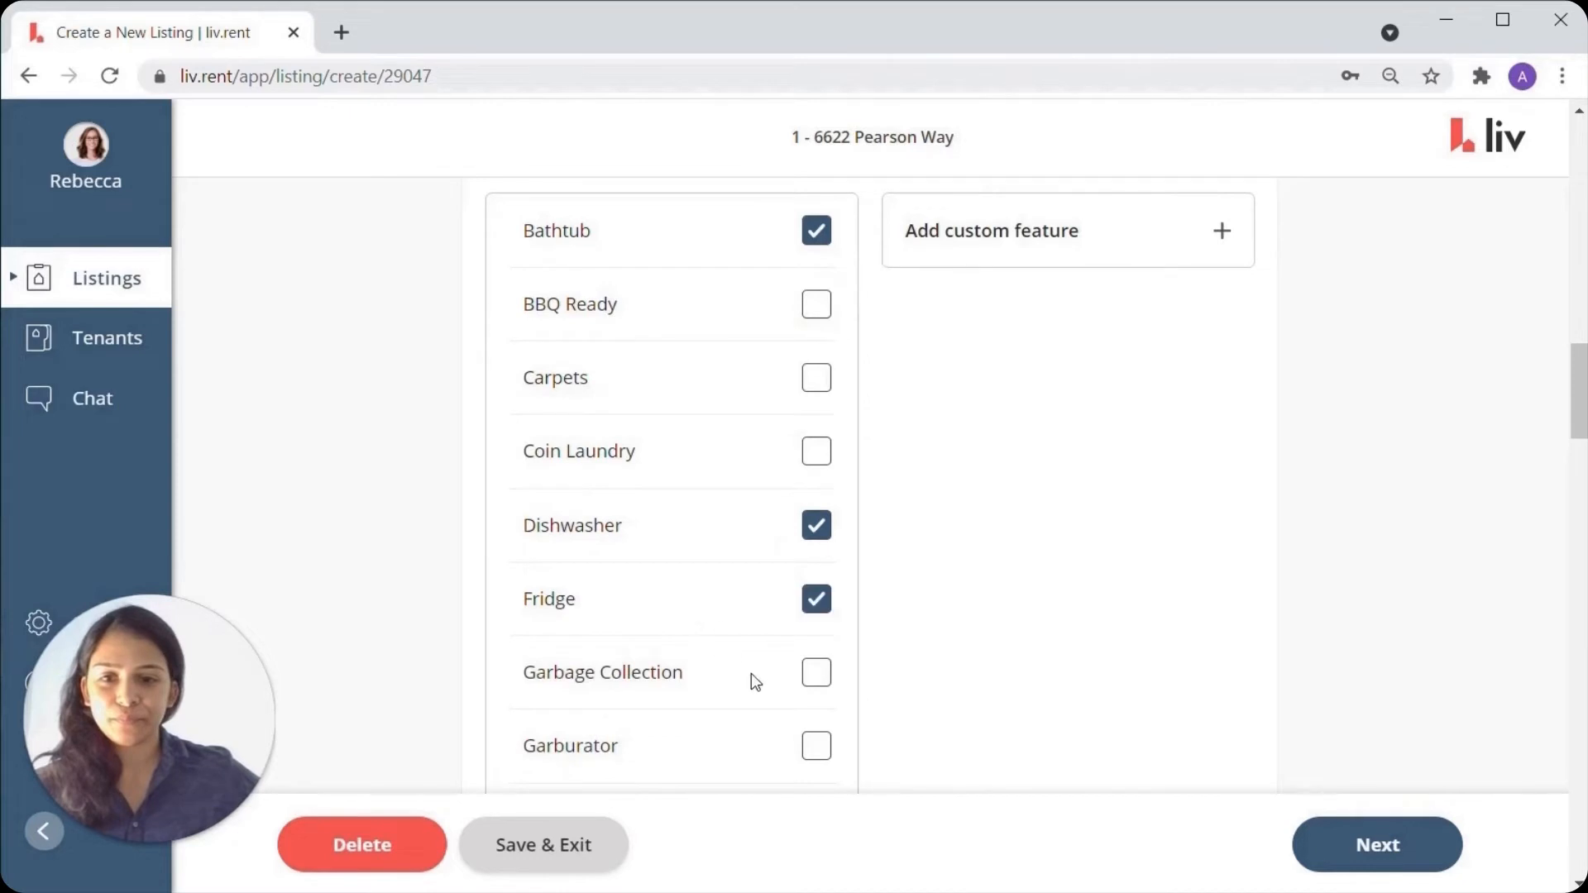
pyautogui.scroll(-2, 751, 673)
pyautogui.click(700, 559)
# Step: Add In Suite Washer, In Suite Dryer and Microwave to the included standard features
pyautogui.scroll(-3, 721, 562)
pyautogui.scroll(-1, 721, 561)
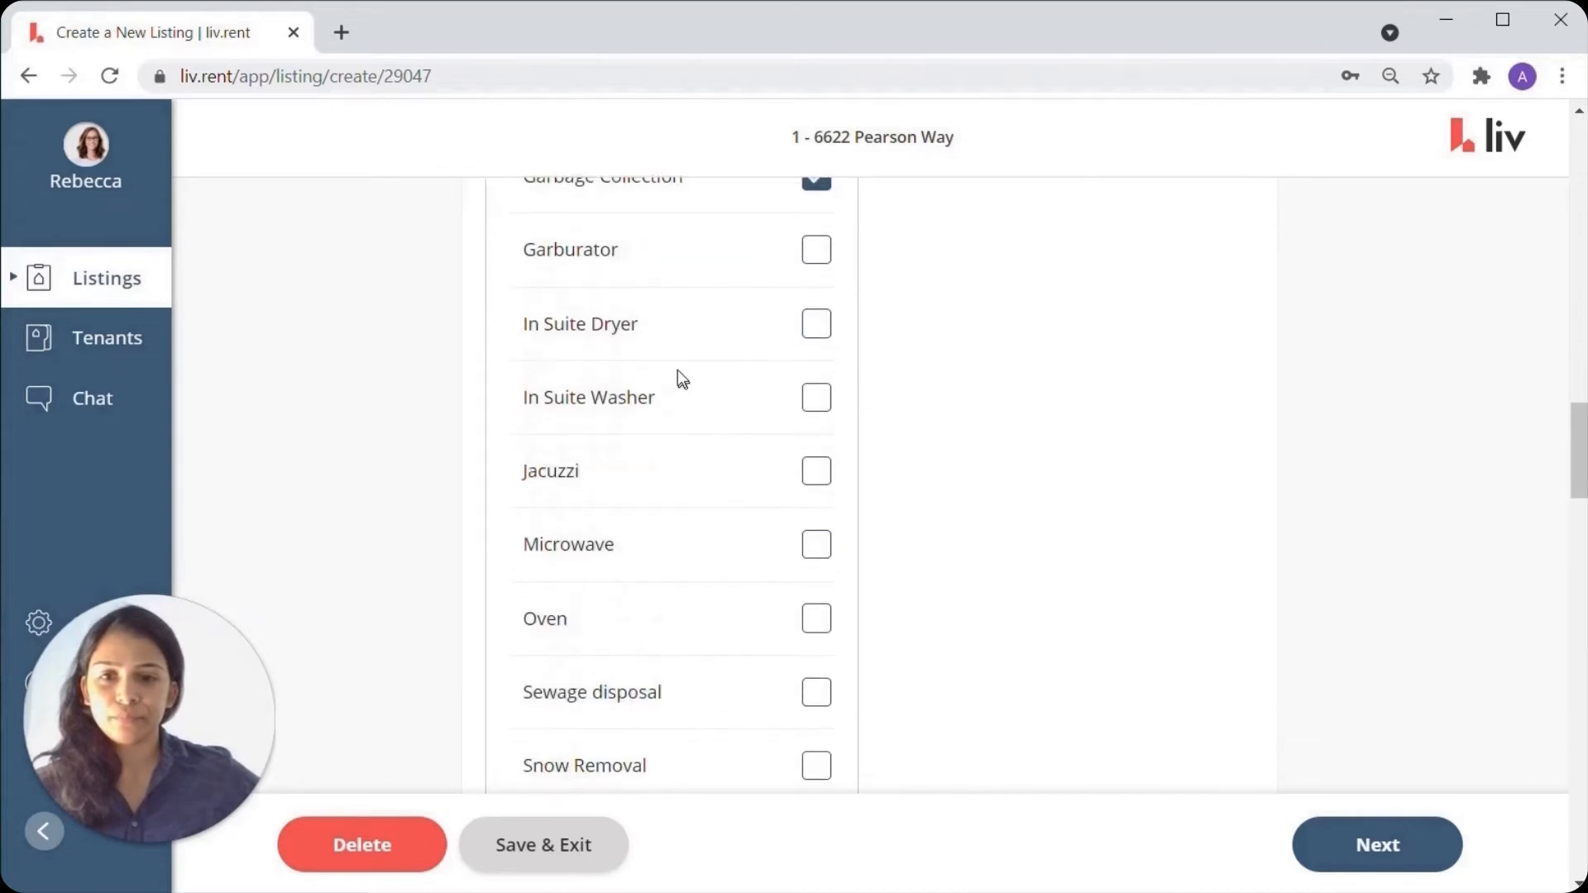
pyautogui.click(680, 374)
pyautogui.click(680, 328)
pyautogui.click(732, 552)
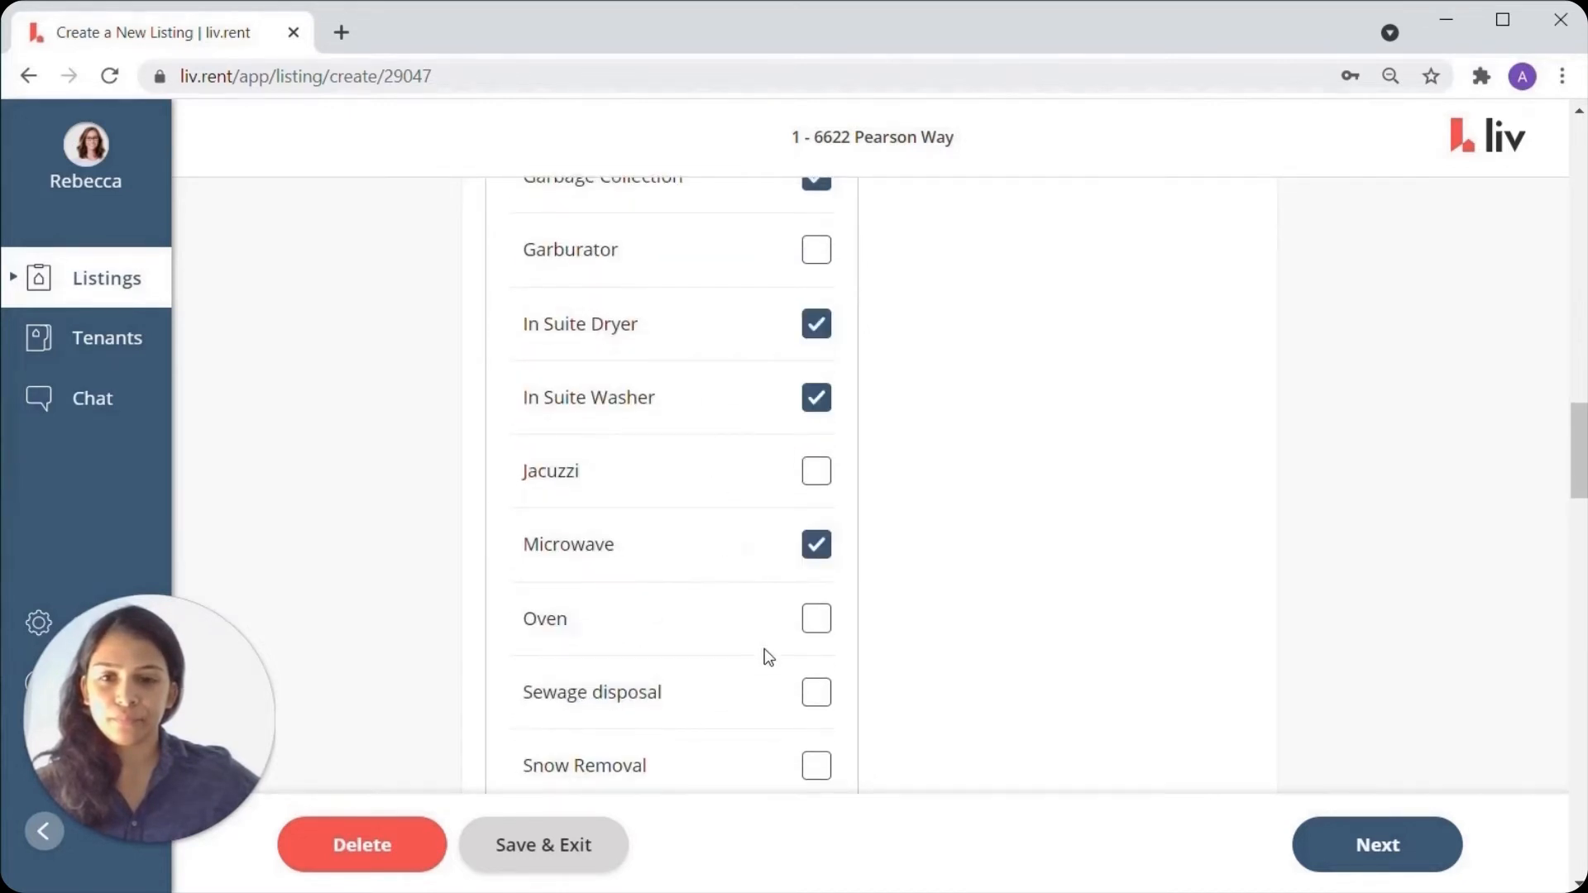
# Step: Add Oven, Sewage disposal, Stove Top and Windows Covering to the included standard features
pyautogui.scroll(-1, 744, 612)
pyautogui.click(707, 515)
pyautogui.click(722, 579)
pyautogui.scroll(-3, 716, 563)
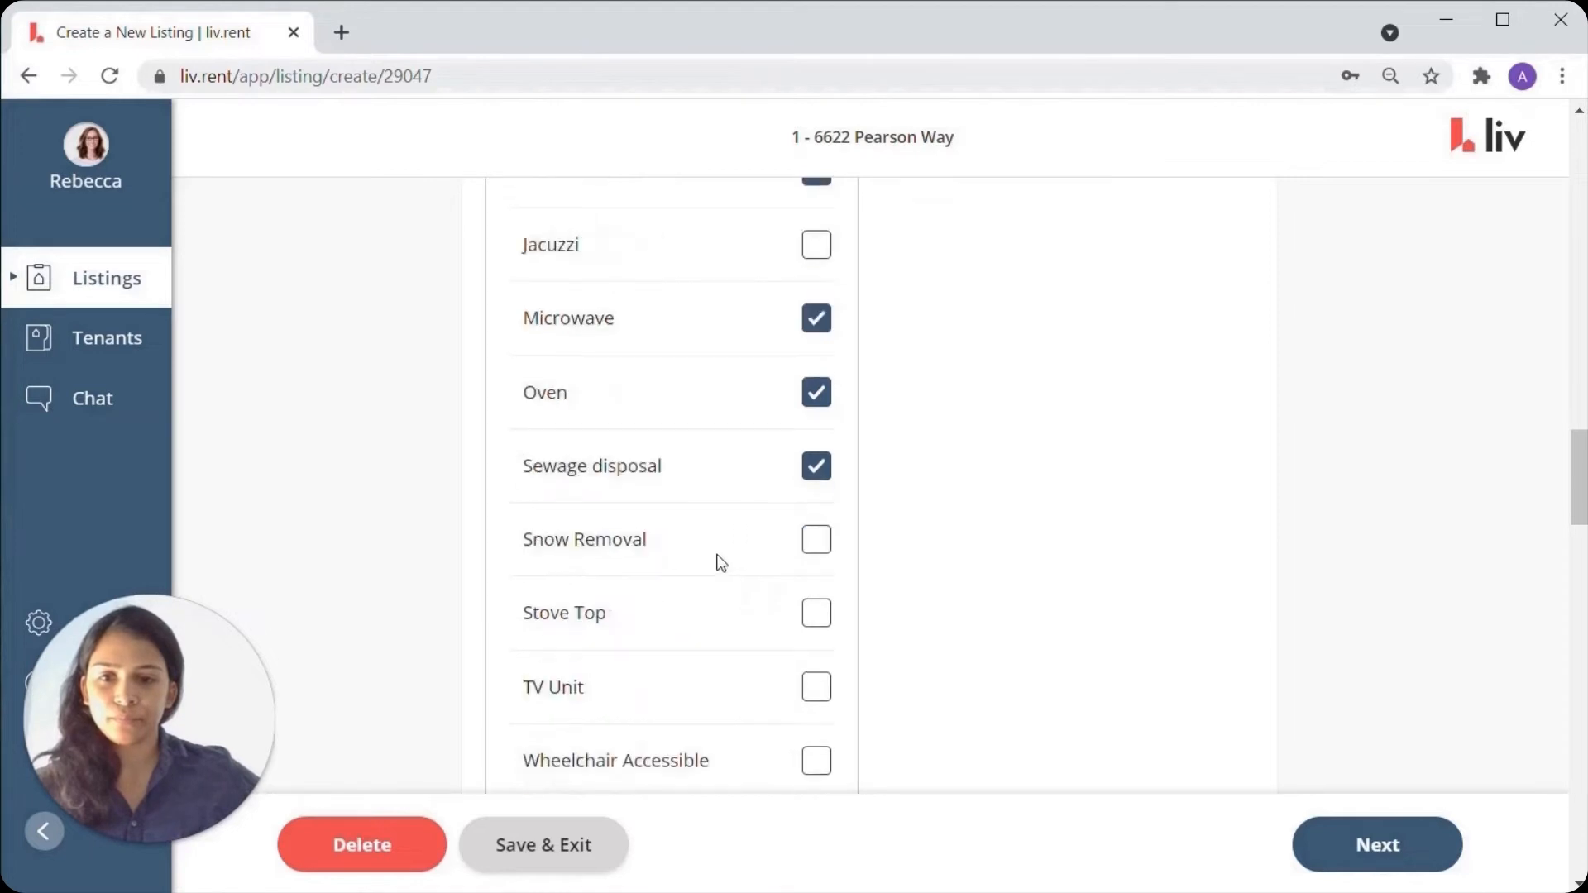
pyautogui.click(702, 347)
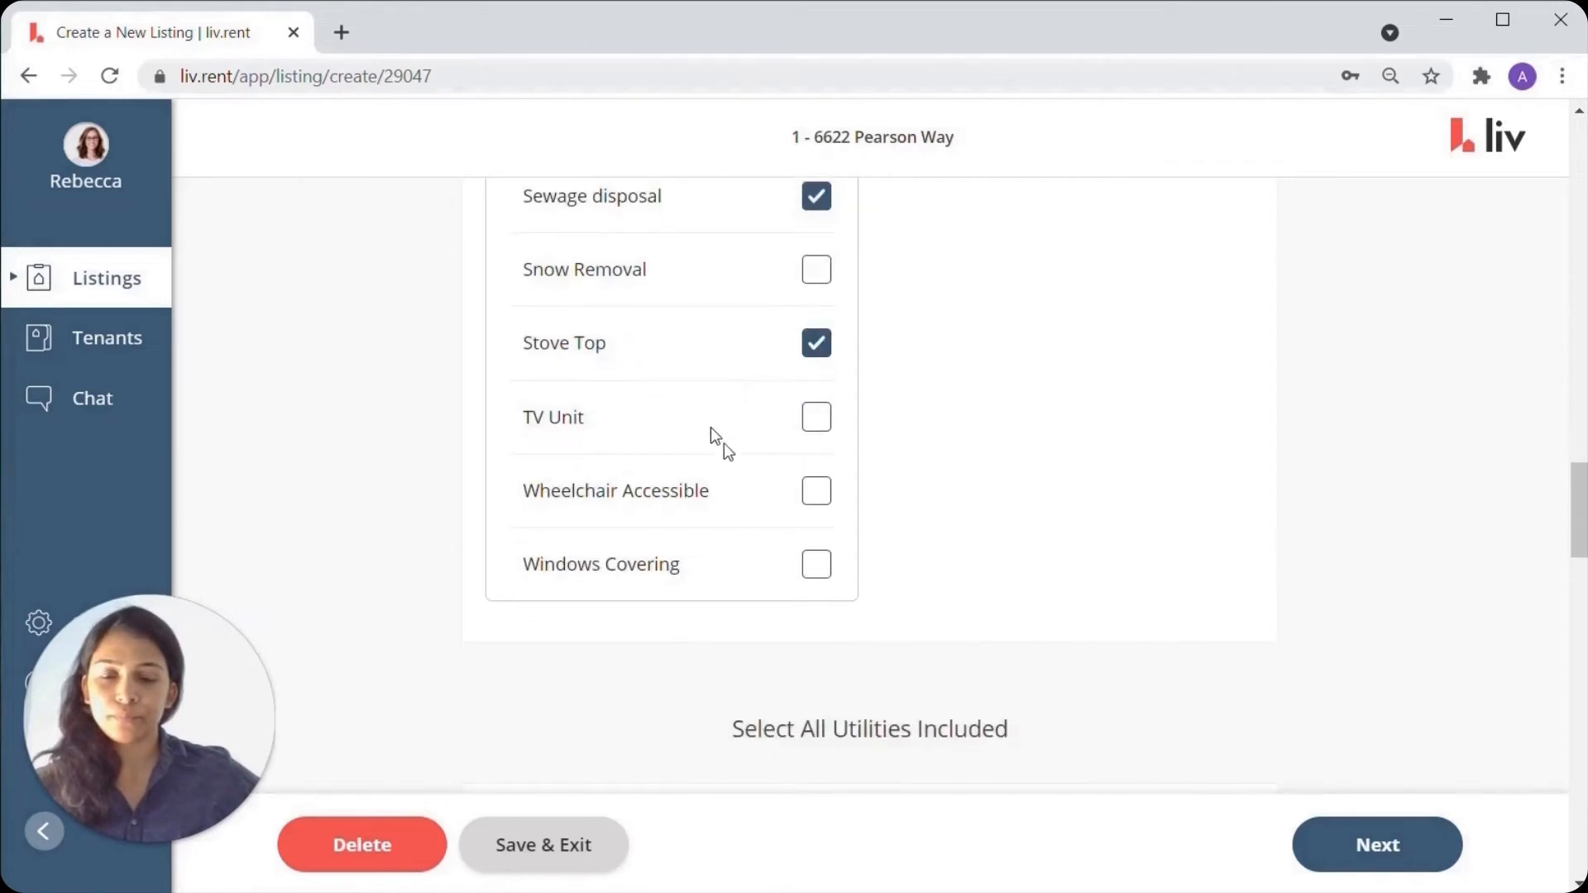
pyautogui.click(746, 572)
# Step: Include Water, Natural Gas, Electricity and Internet as the listing's standard utilities
pyautogui.scroll(-4, 1141, 508)
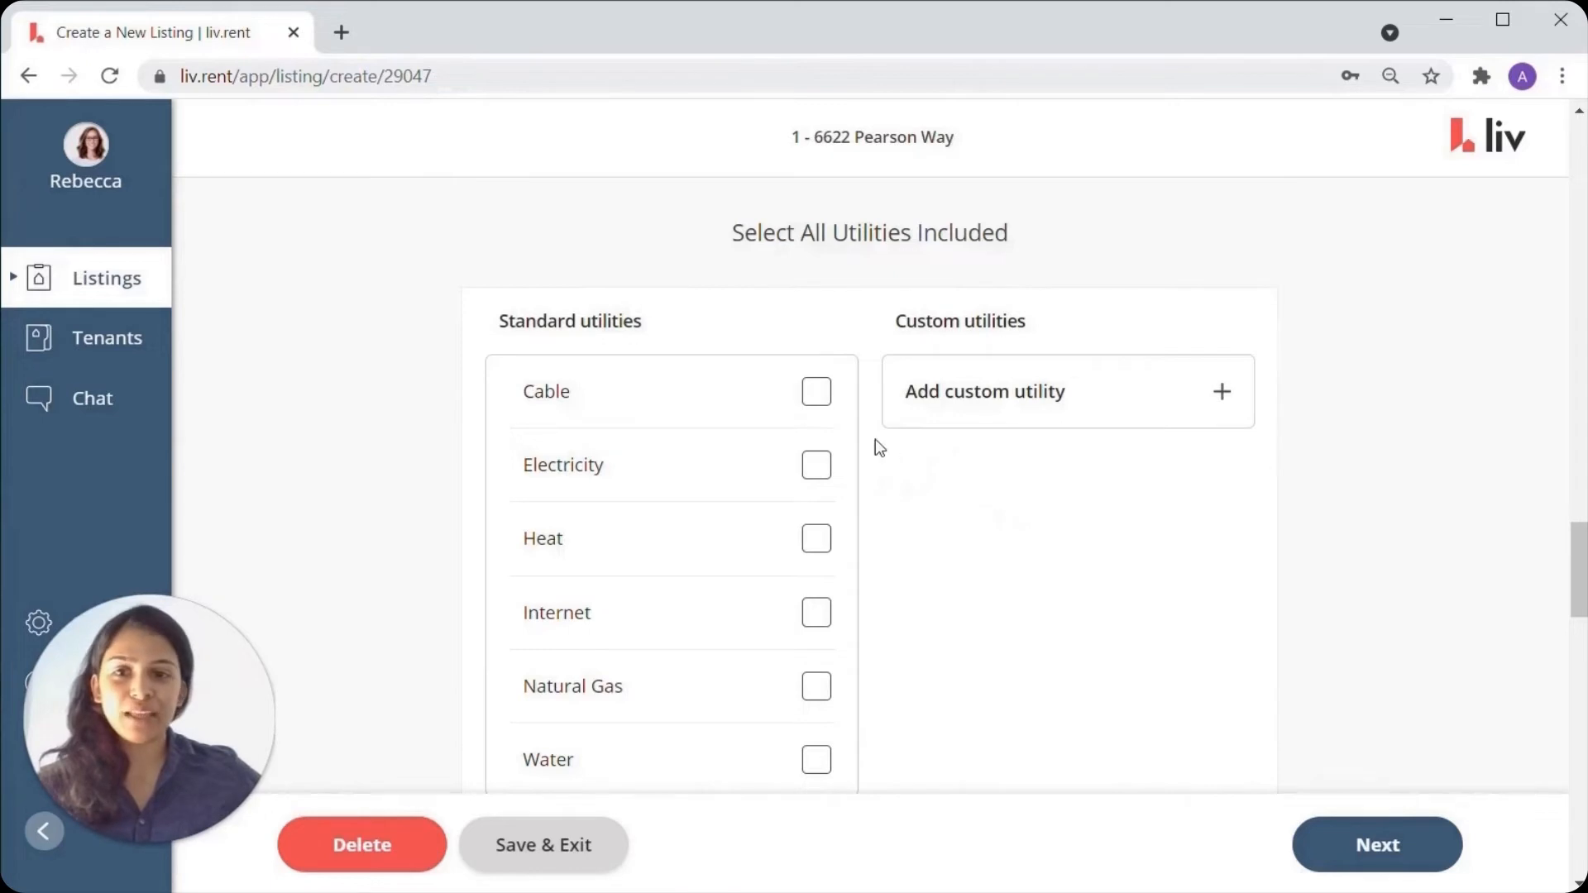
pyautogui.scroll(-2, 763, 532)
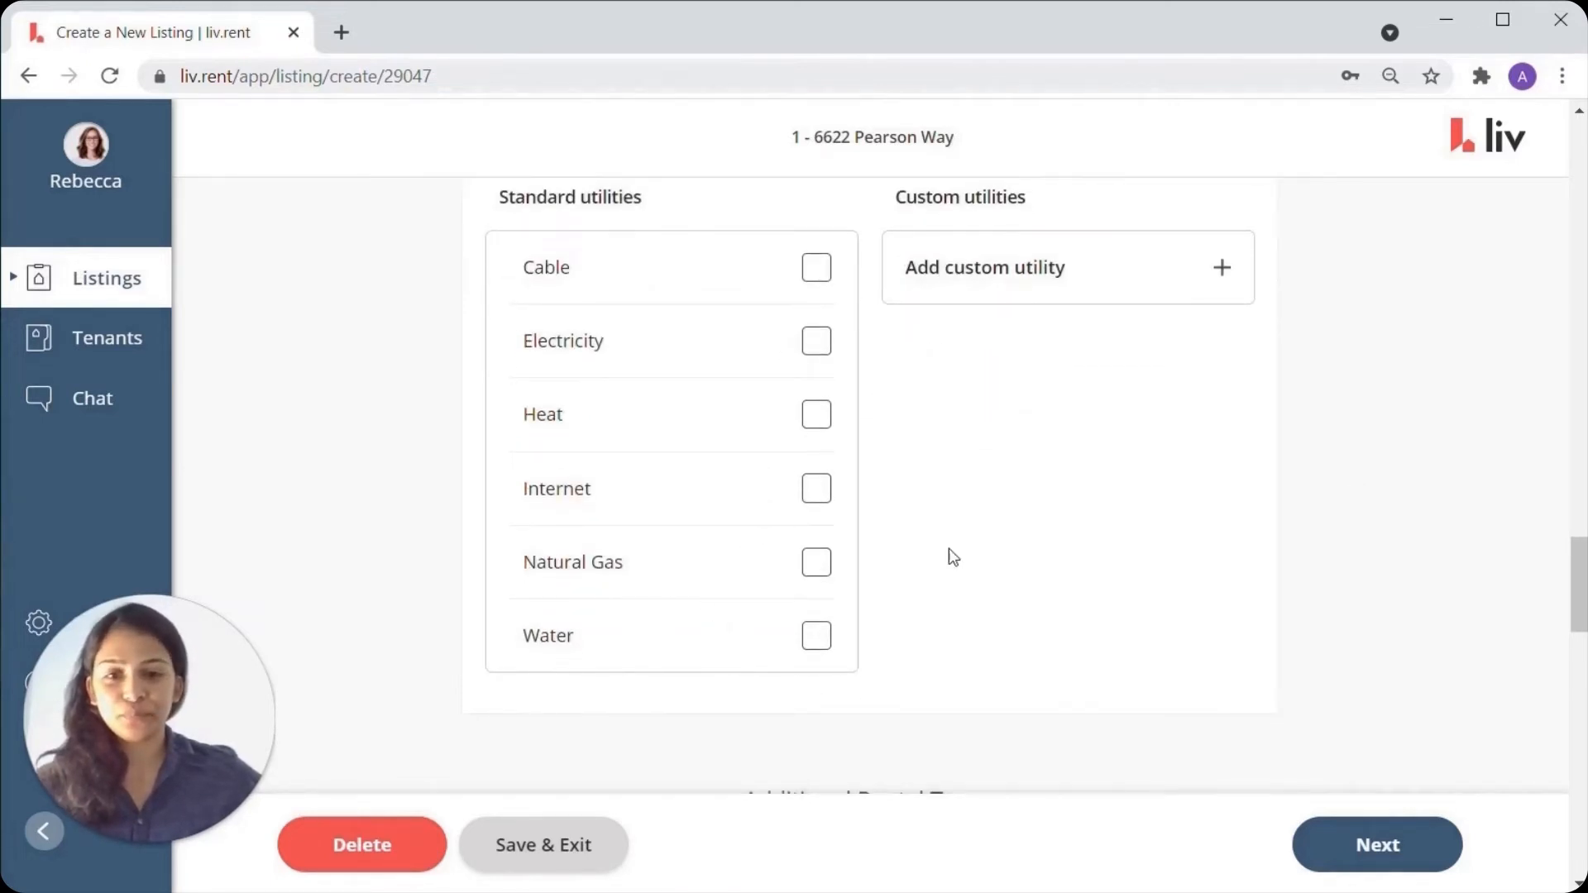
pyautogui.click(662, 635)
pyautogui.click(696, 558)
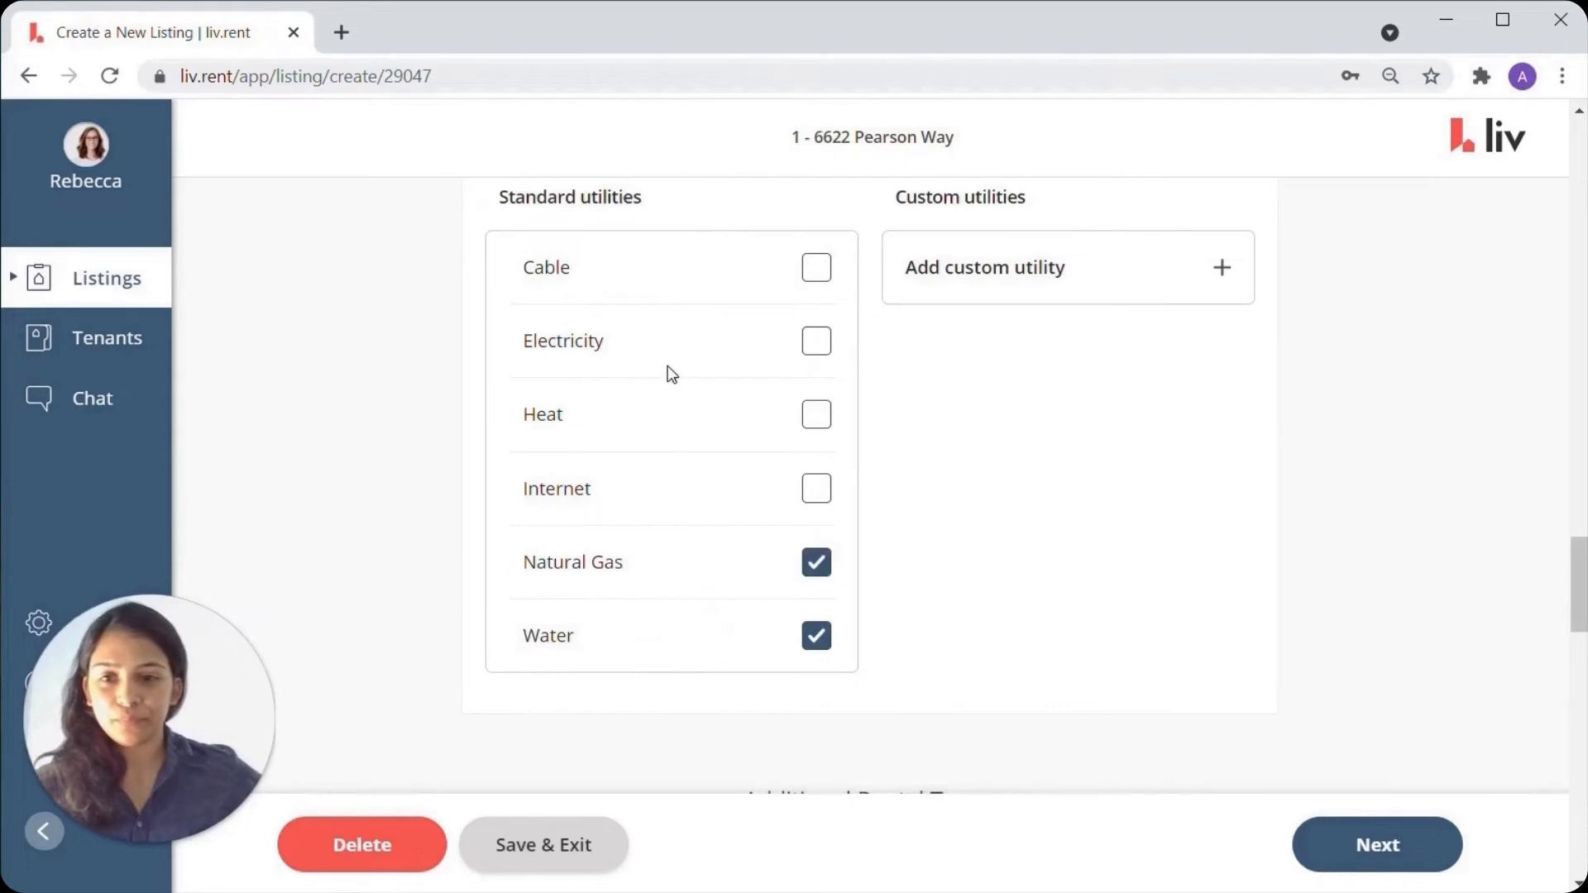
pyautogui.click(668, 368)
pyautogui.click(785, 494)
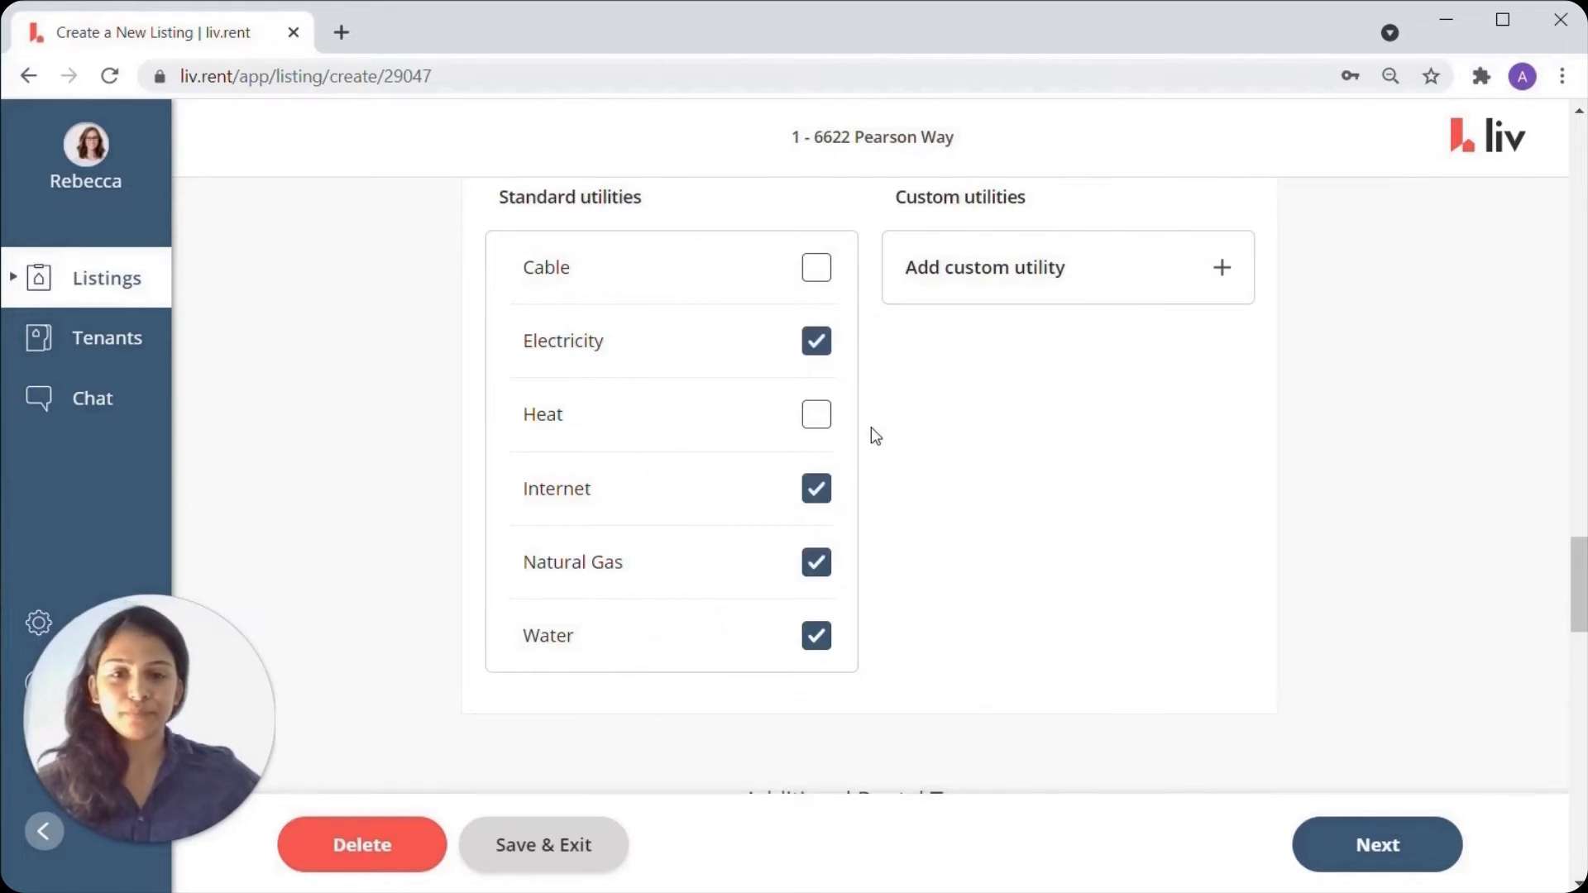
# Step: Mark parking as included in the additional rental terms
pyautogui.scroll(-6, 1045, 394)
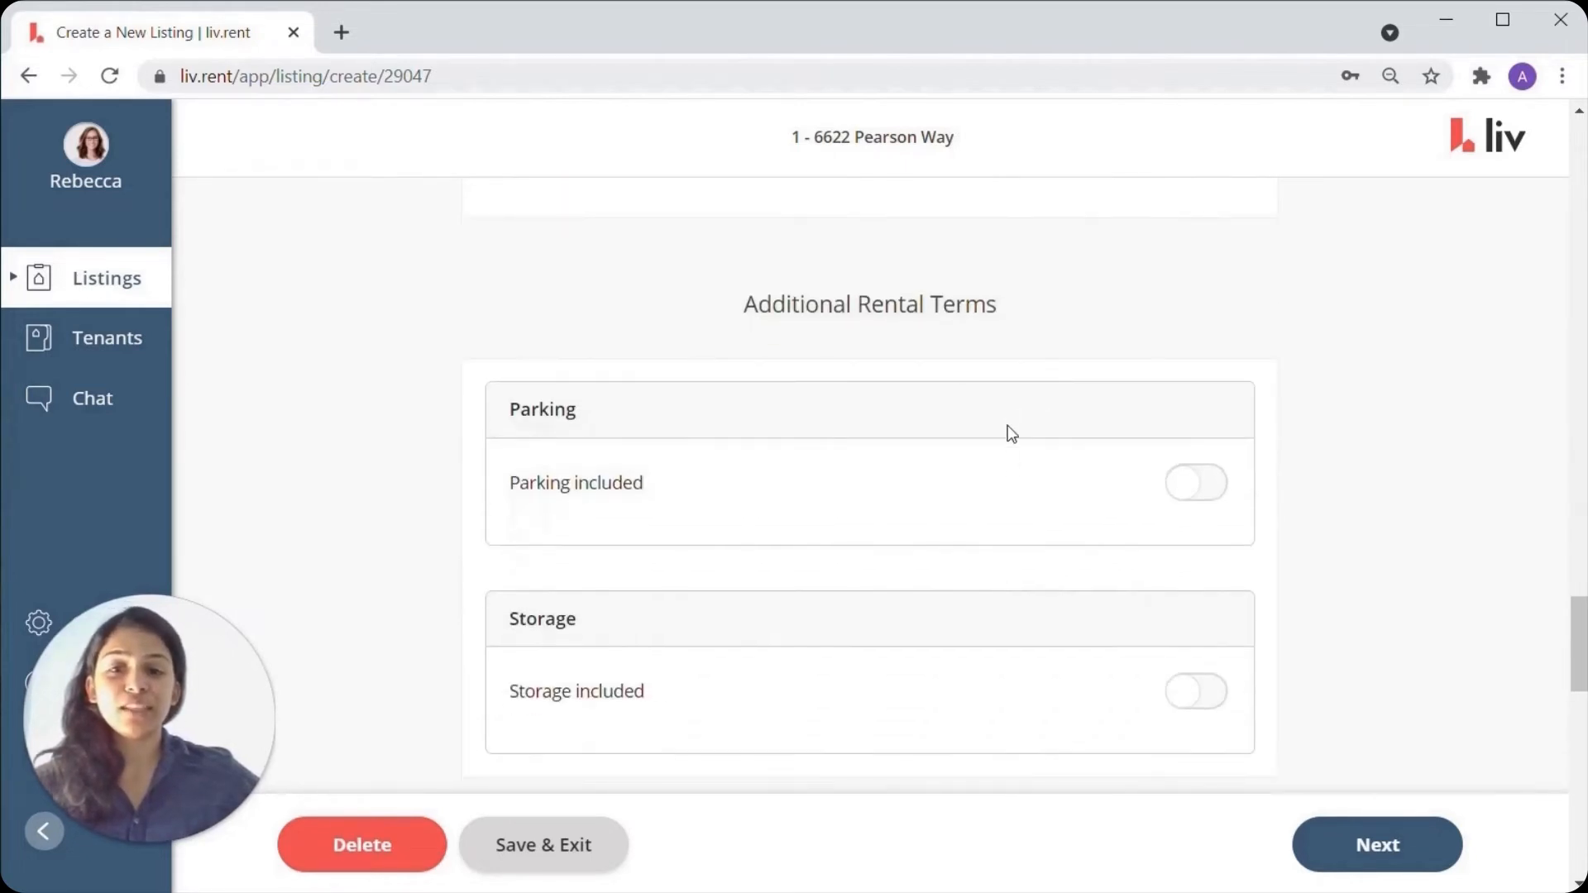
pyautogui.scroll(-2, 1044, 479)
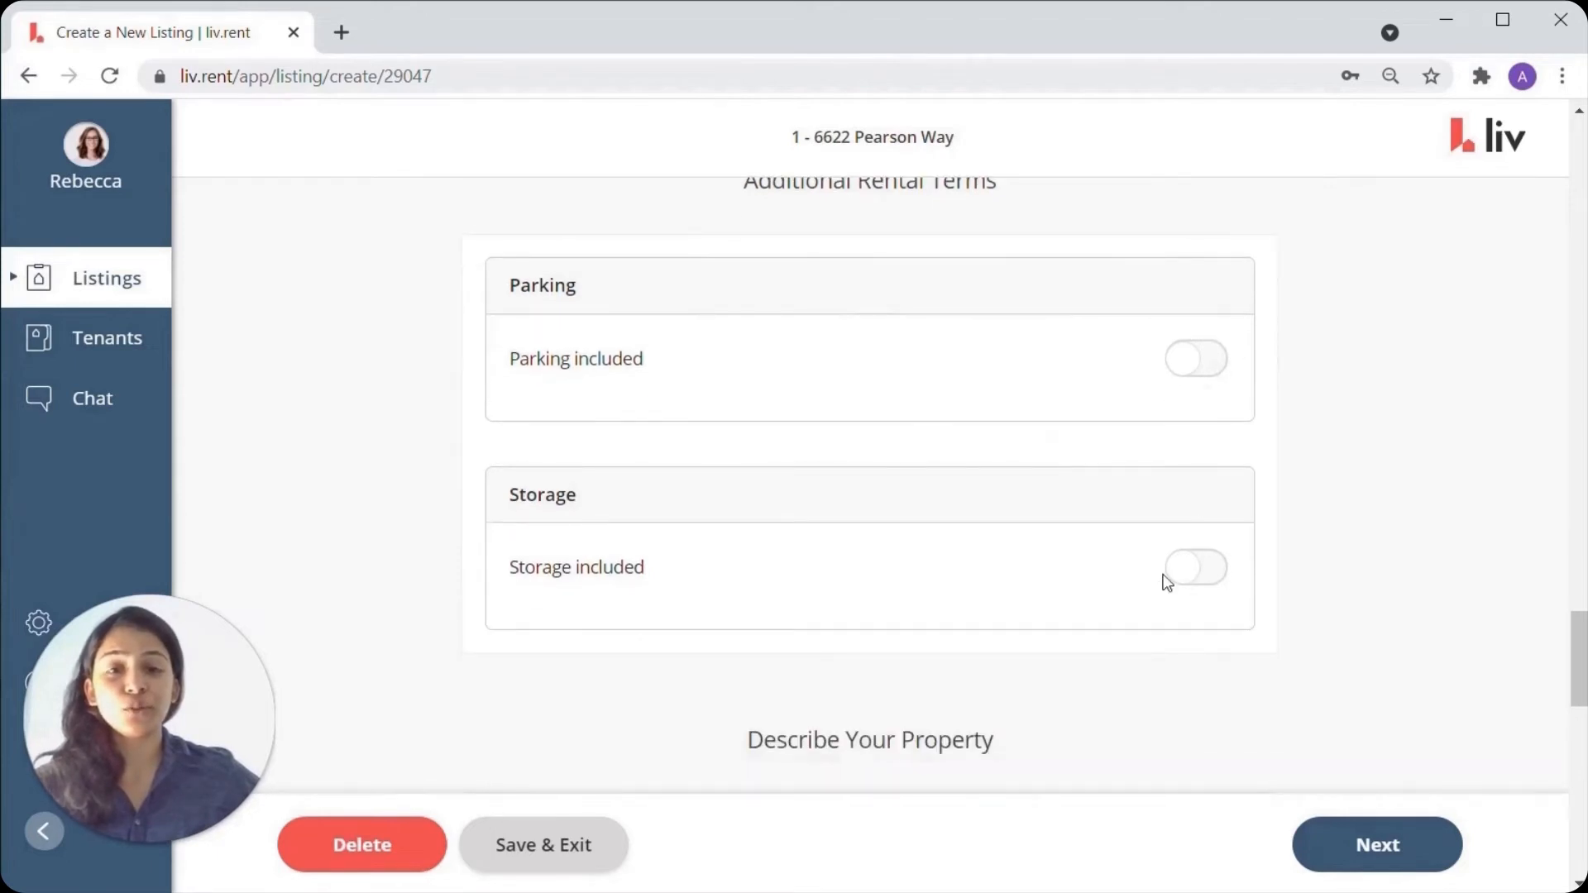
pyautogui.click(1197, 360)
pyautogui.scroll(-3, 964, 577)
pyautogui.scroll(1, 976, 567)
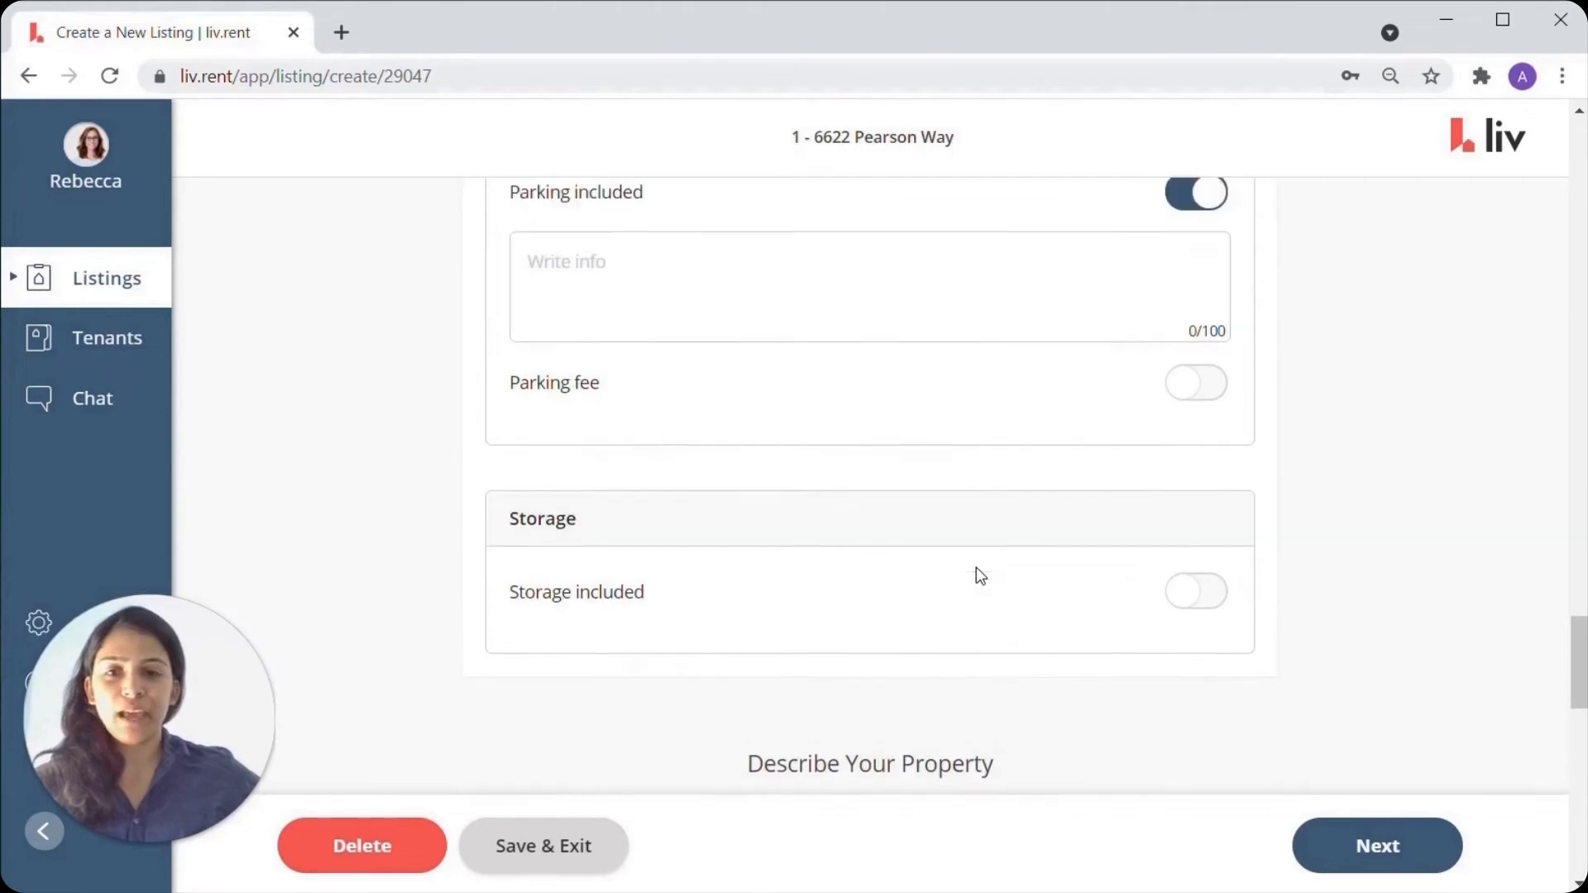
pyautogui.scroll(1, 1000, 574)
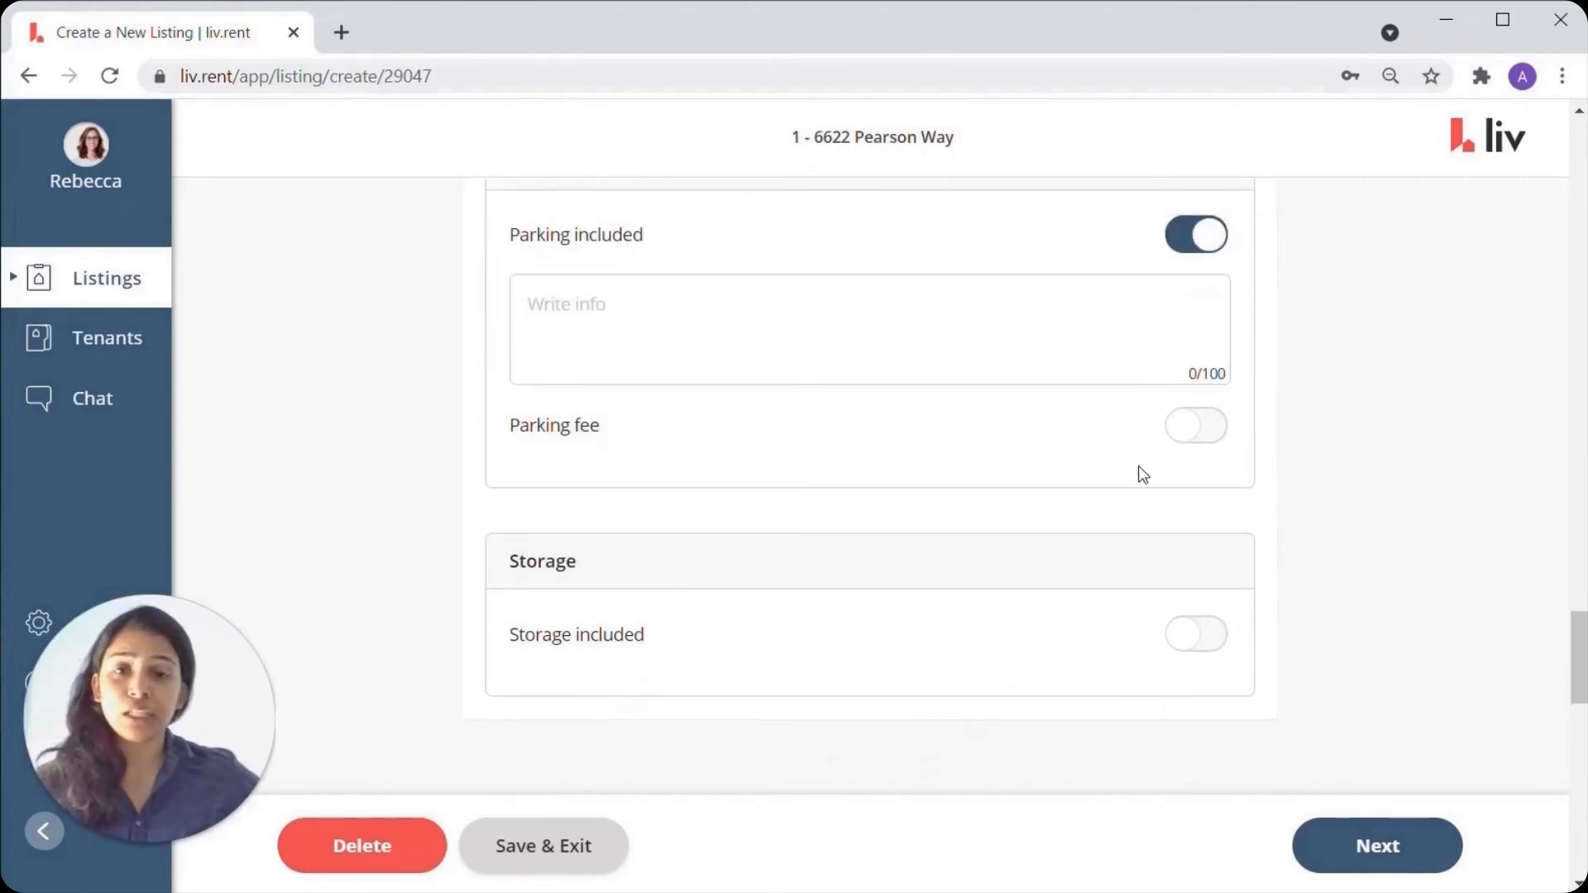
# Step: Turn on the parking fee to check its amount and payment frequency fields, and turn it off again
pyautogui.click(1190, 437)
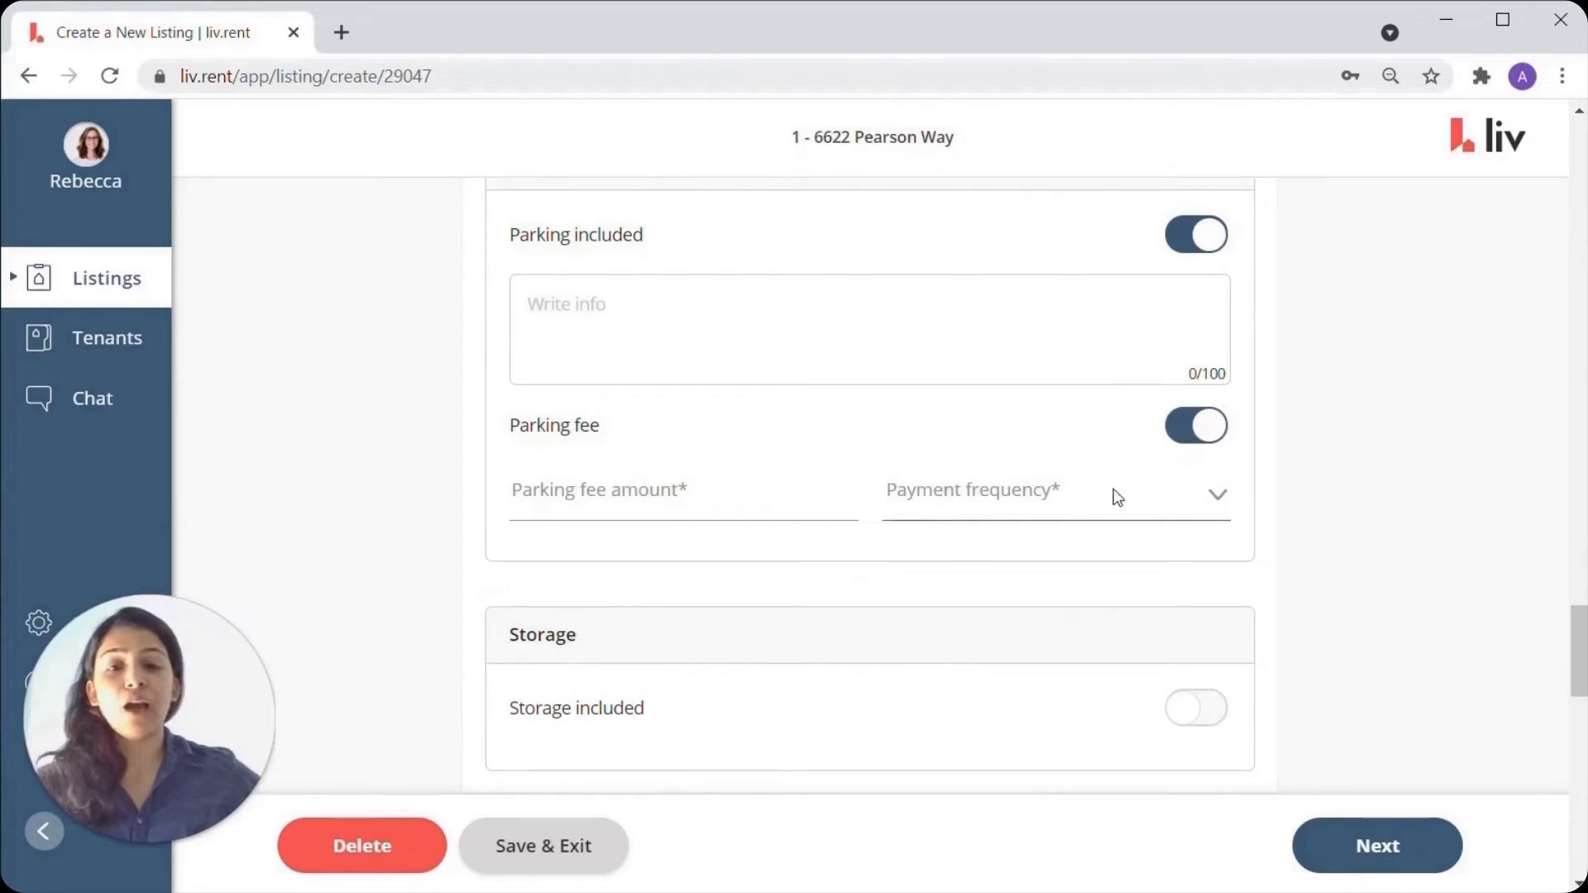
pyautogui.click(1135, 495)
pyautogui.click(1135, 495)
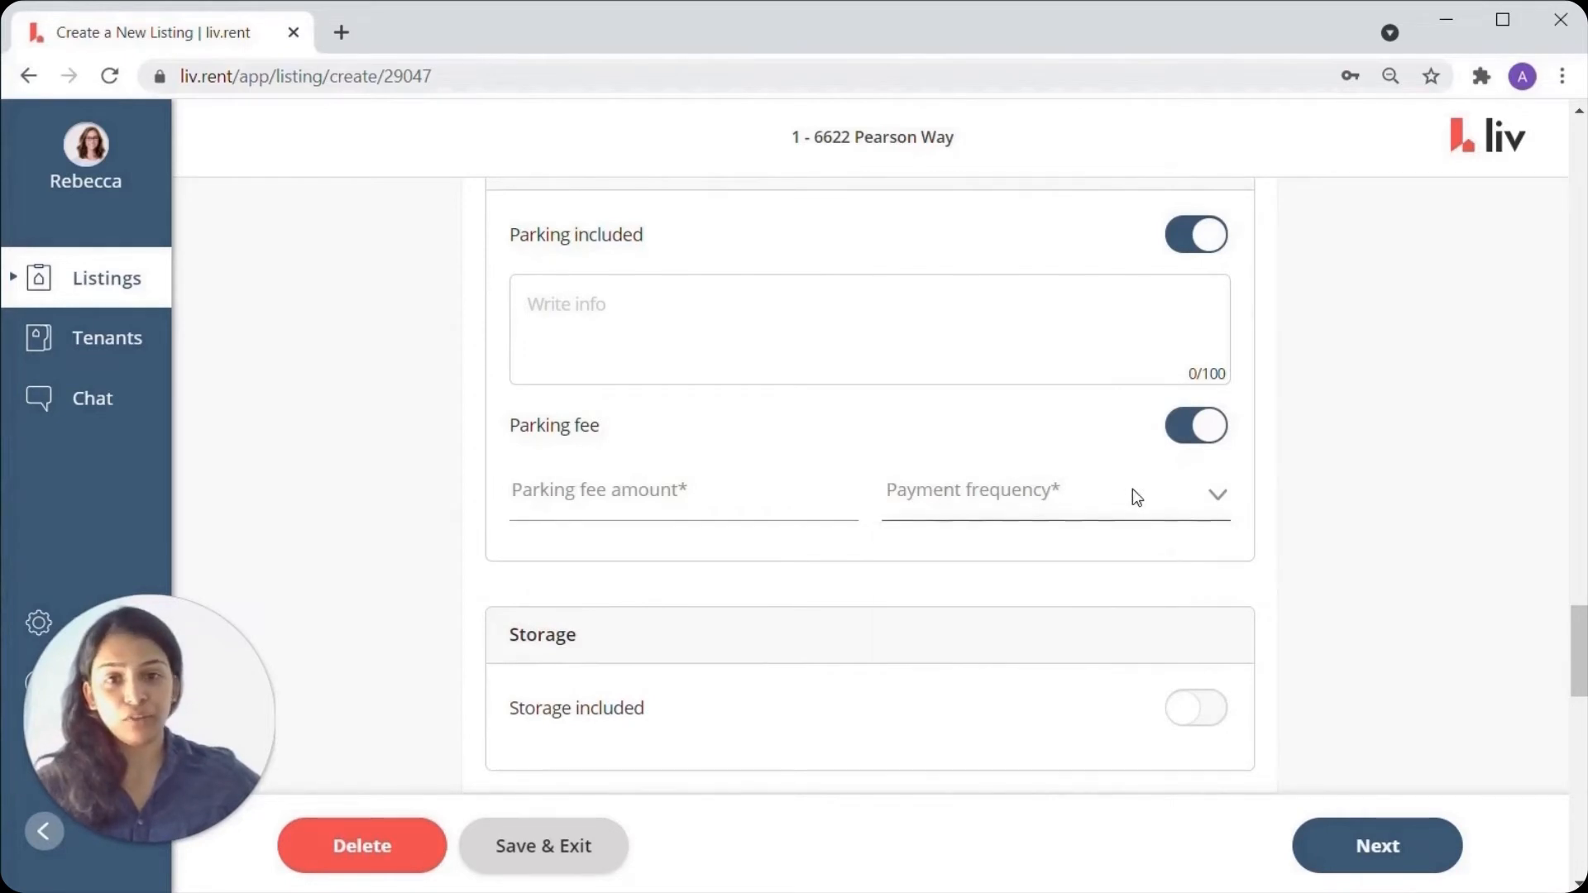
pyautogui.click(1203, 428)
# Step: Enter "Located close to skytrains and buses!" as the property description
pyautogui.scroll(-2, 1035, 546)
pyautogui.scroll(-5, 1032, 527)
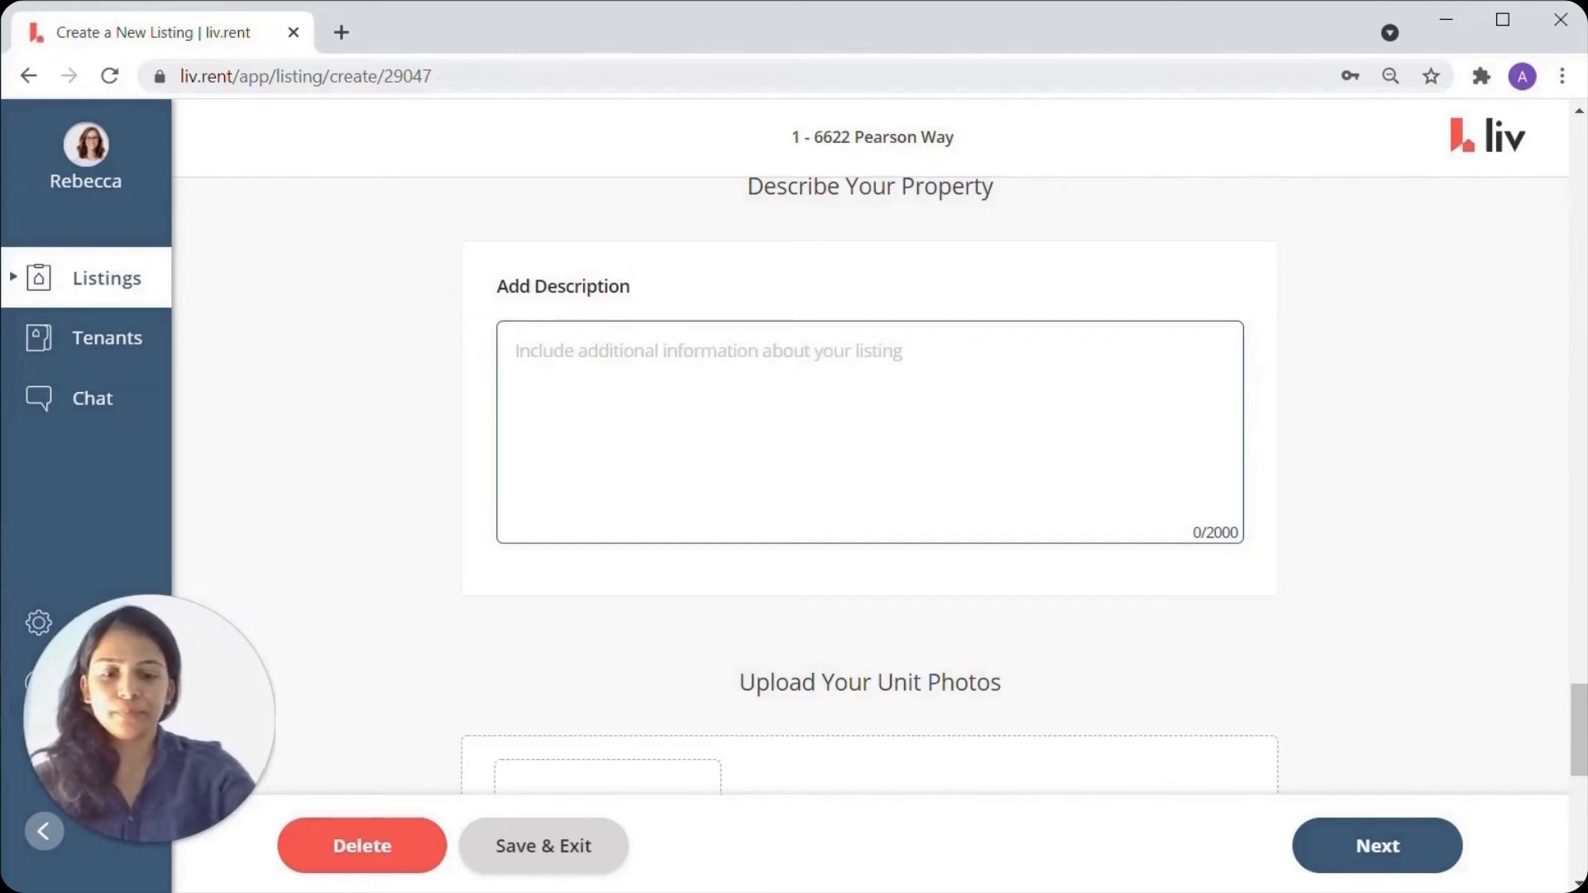
pyautogui.write('Lo')
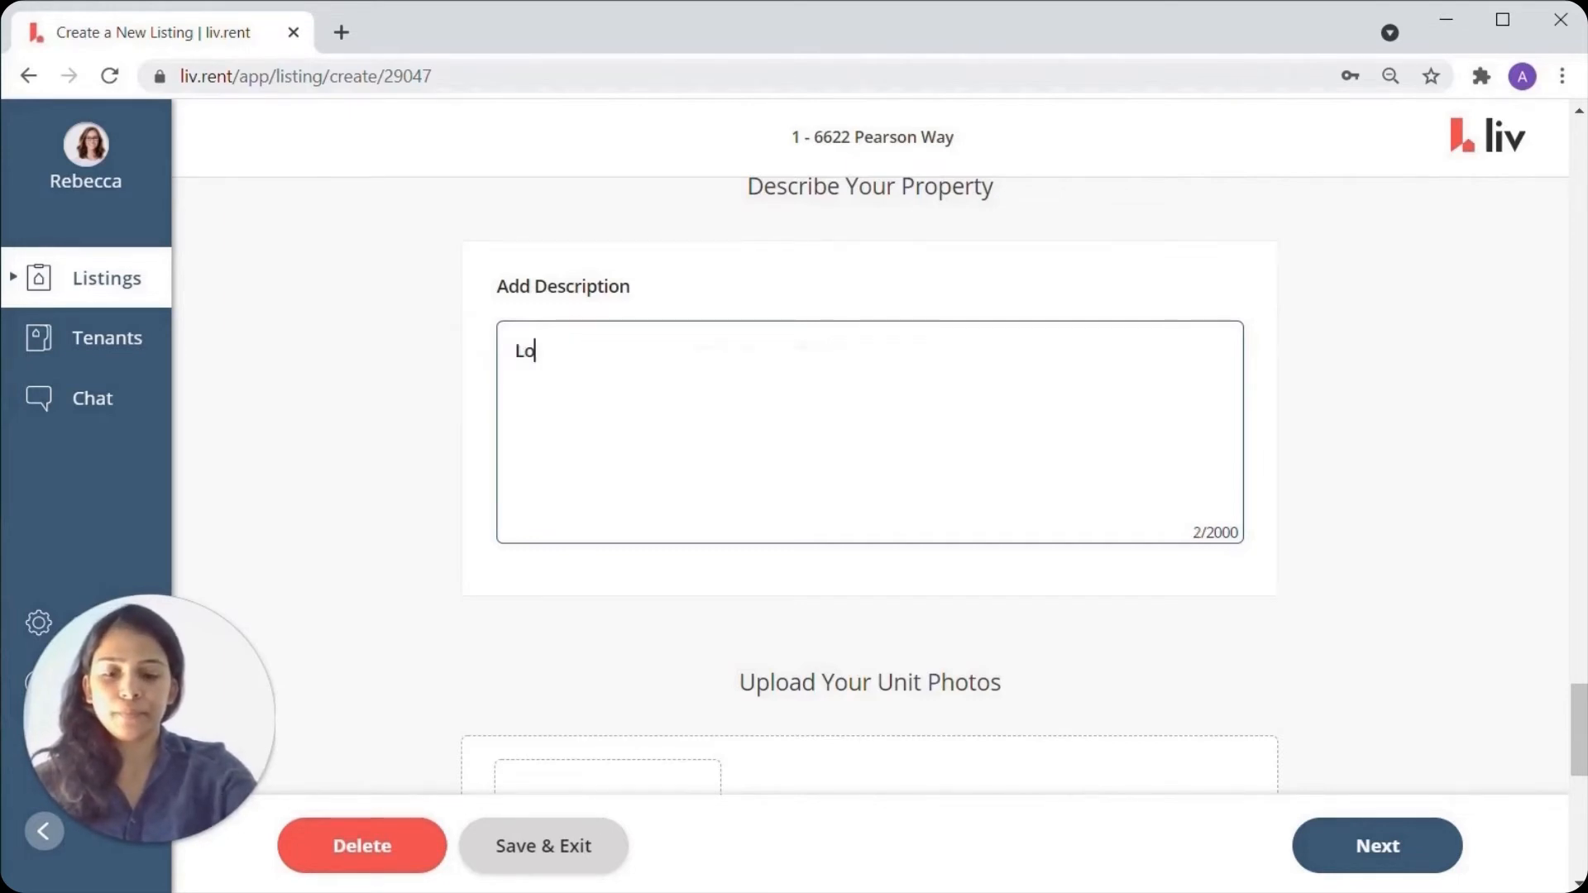
pyautogui.write('cated clos')
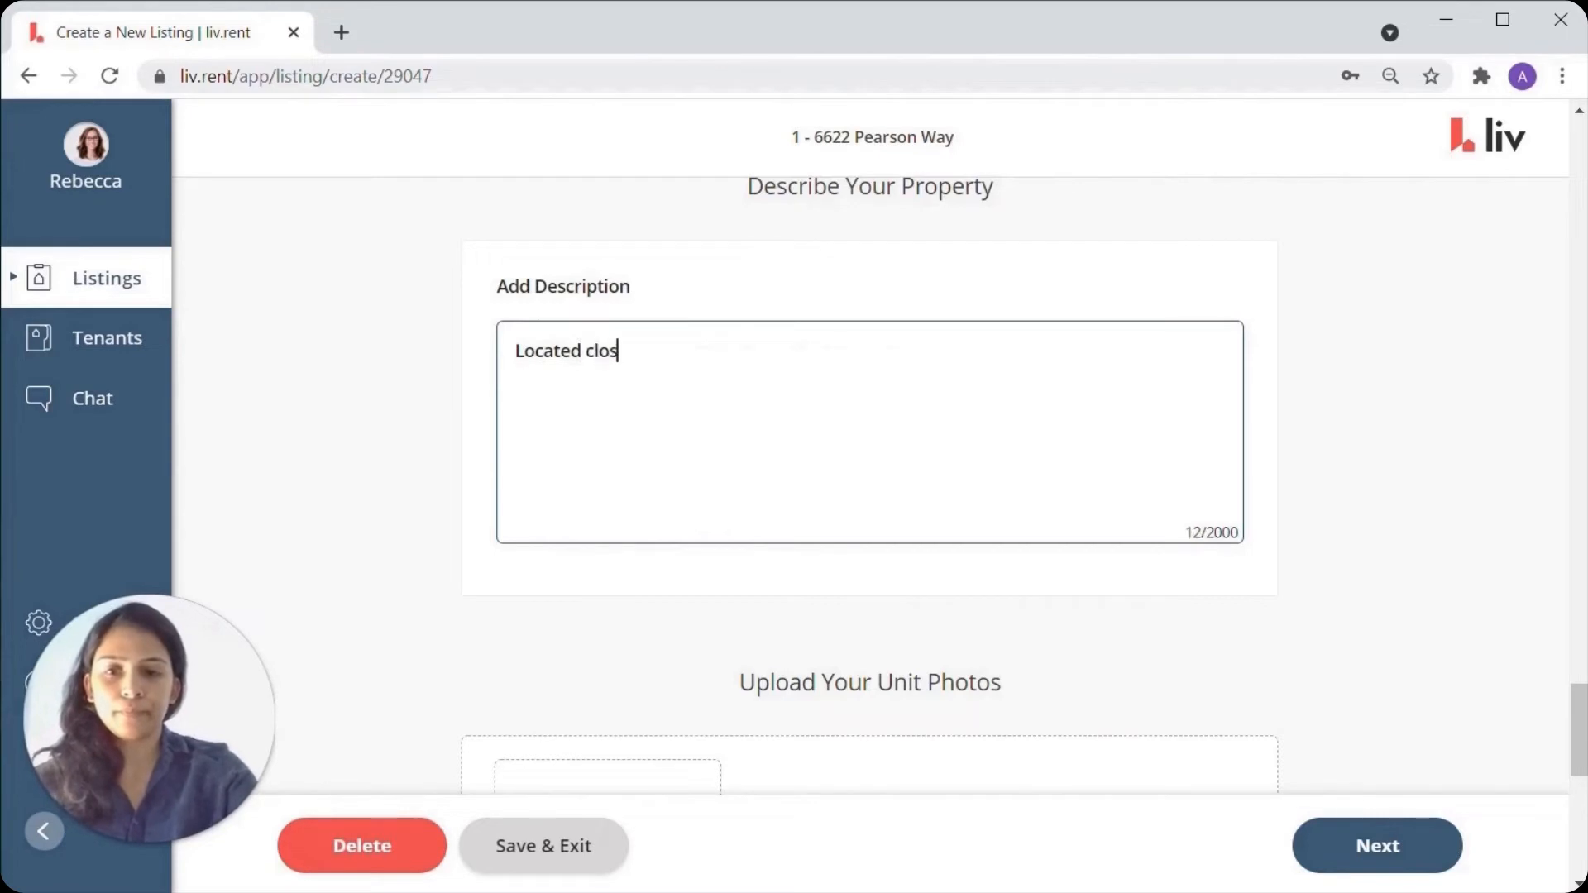
pyautogui.write('e to ksytrai')
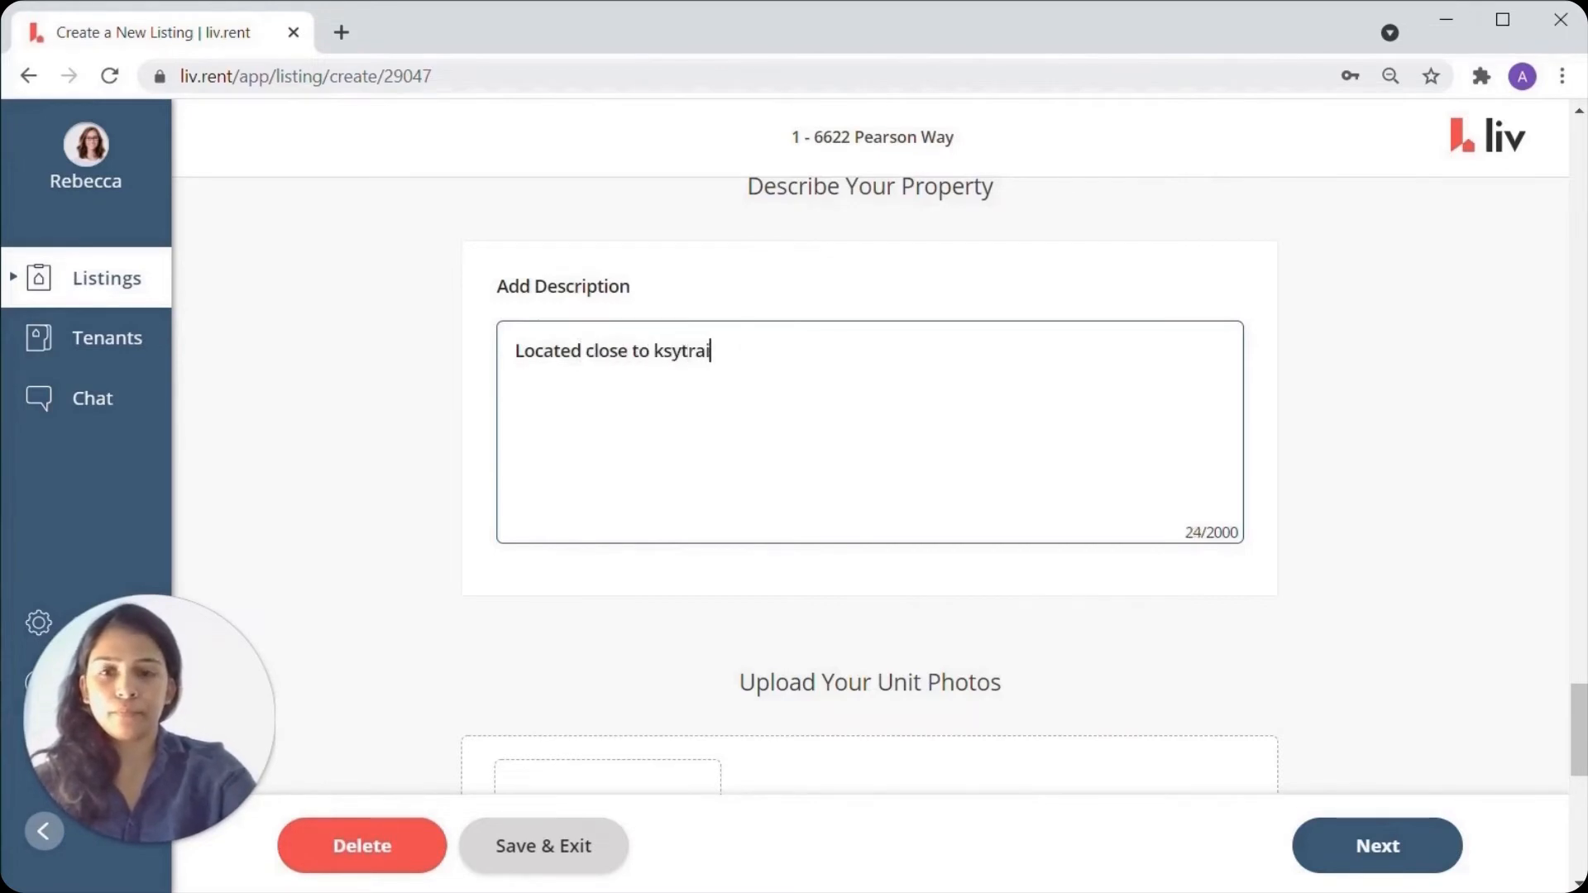
pyautogui.press('BackSpace')
pyautogui.press('BackSpace')
pyautogui.press('BackSpace')
pyautogui.press('BackSpace')
pyautogui.press('BackSpace')
pyautogui.press('BackSpace')
pyautogui.press('BackSpace')
pyautogui.write('sk')
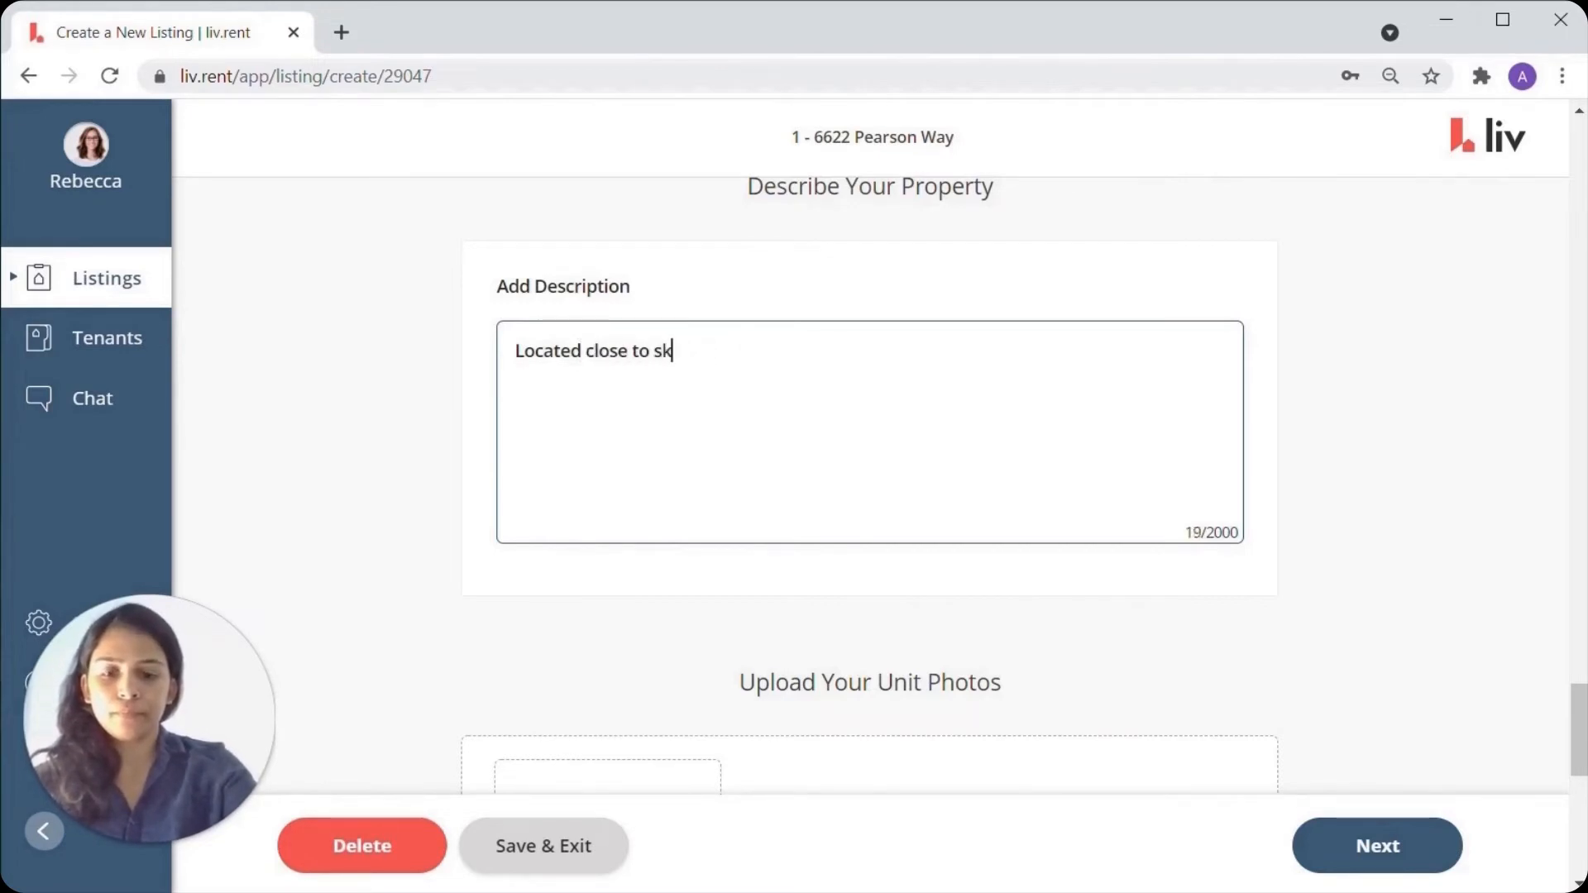
pyautogui.write('ytrains a')
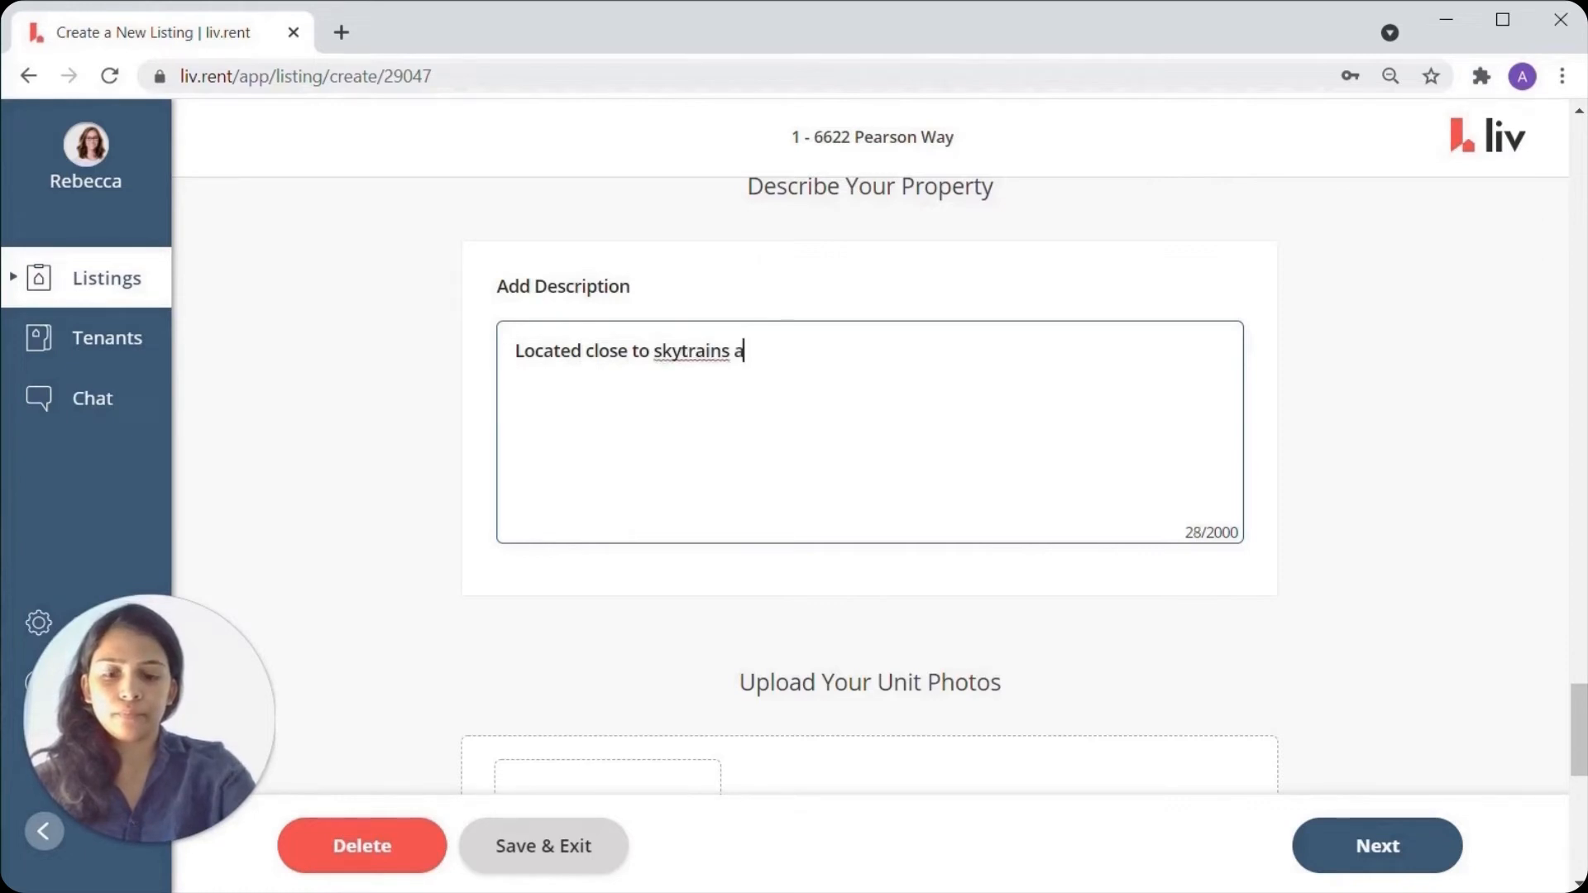
pyautogui.write('nd buses!')
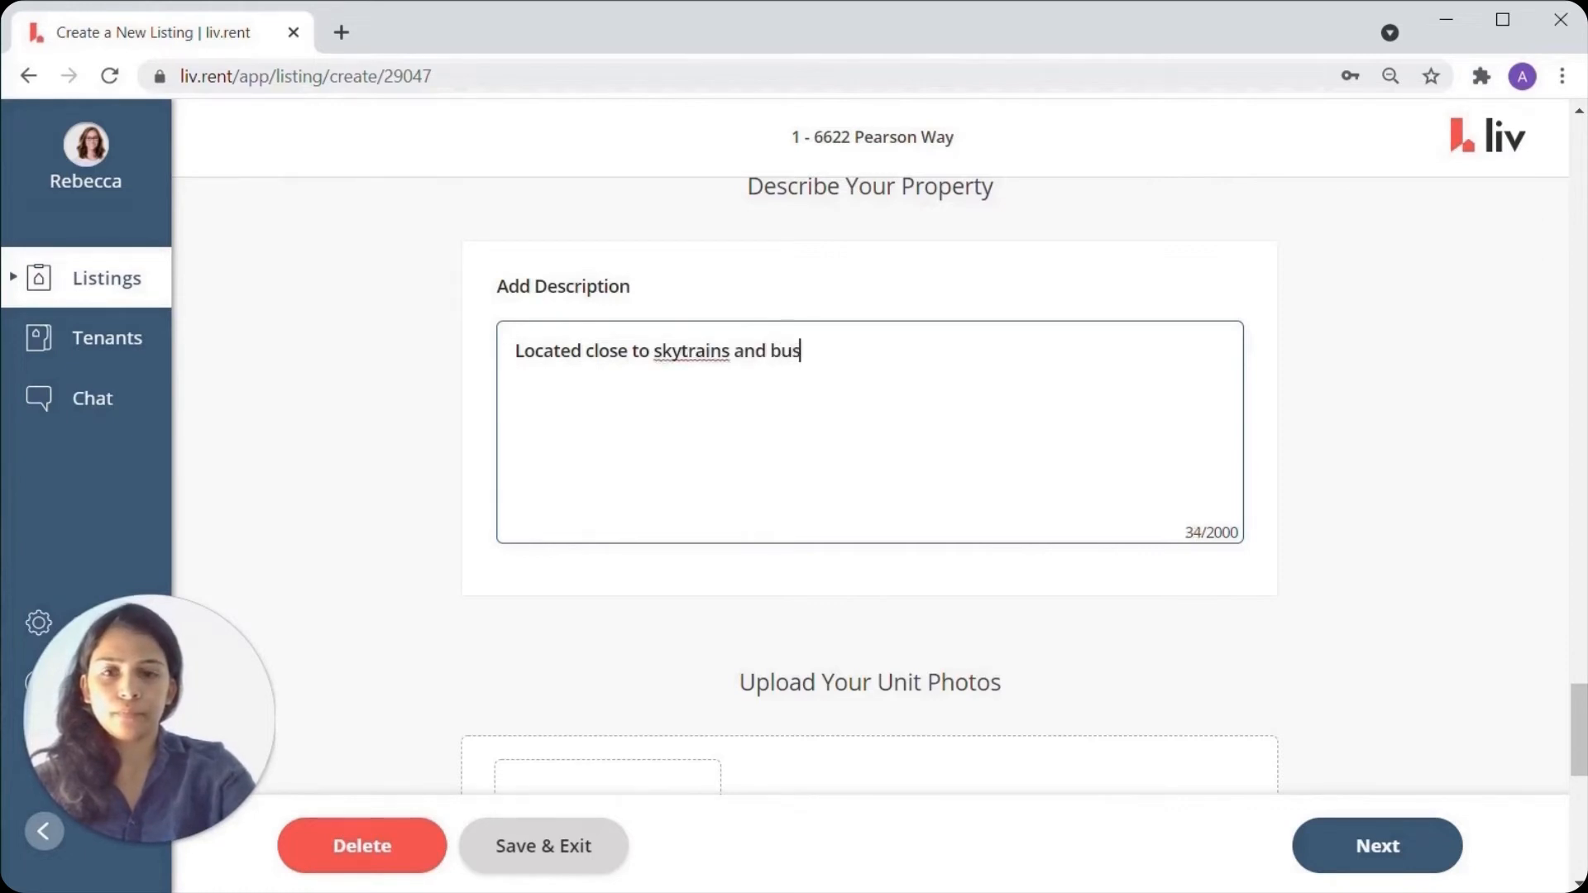
# Step: Change "skytrains" to "skytrain" in the property description
pyautogui.press('Left')
pyautogui.press('Left')
pyautogui.press('Left')
pyautogui.press('Left')
pyautogui.press('Left')
pyautogui.press('Left')
pyautogui.press('Left')
pyautogui.press('Left')
pyautogui.press('Left')
pyautogui.press('Left')
pyautogui.press('Left')
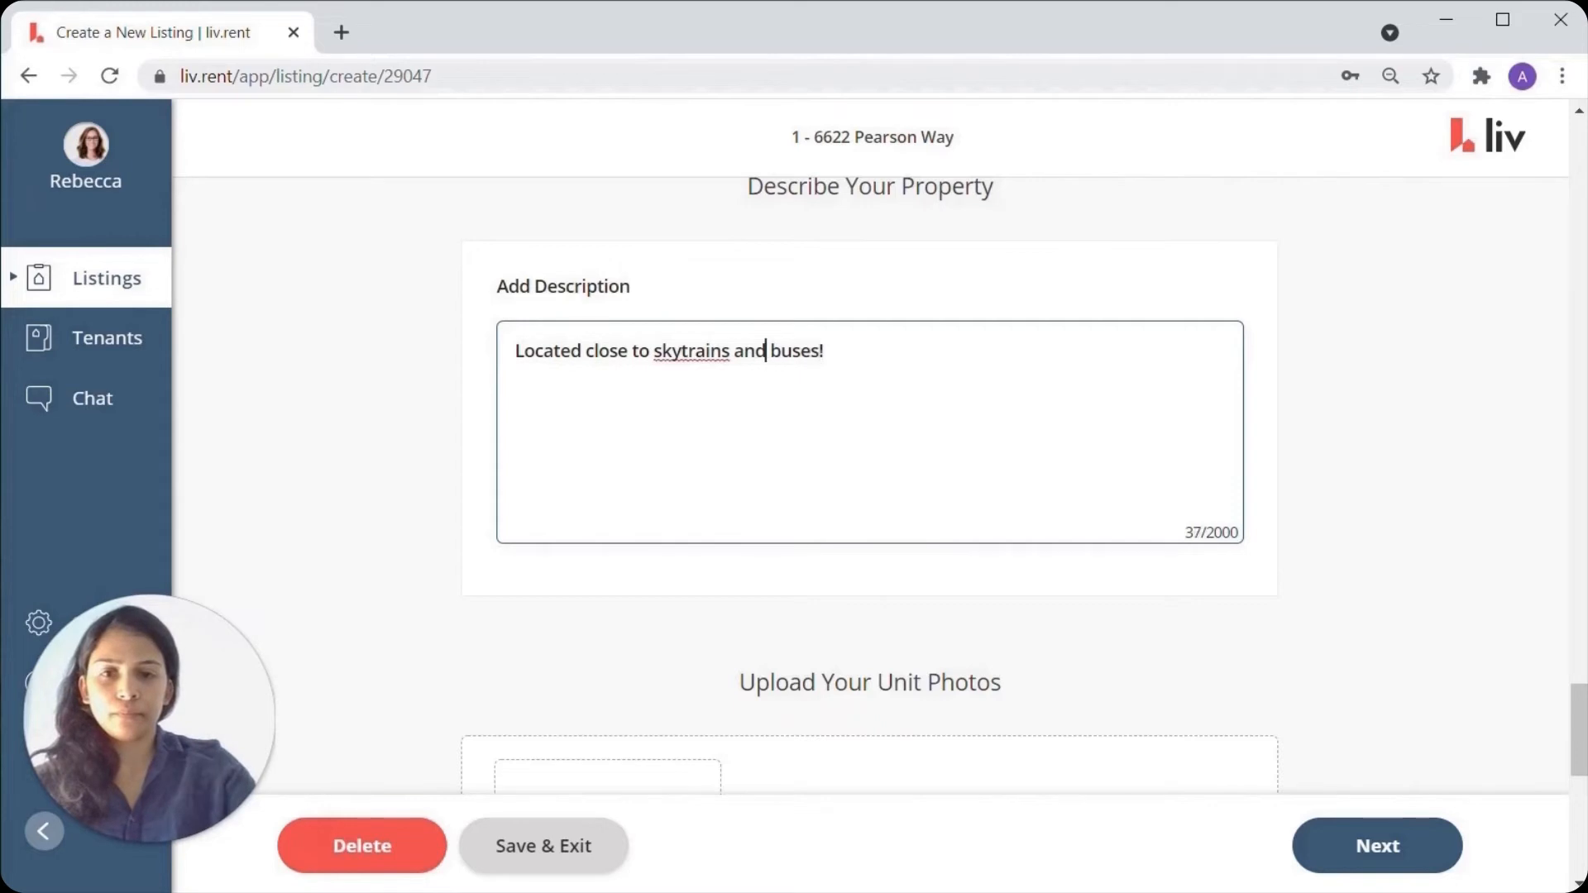
pyautogui.press('BackSpace')
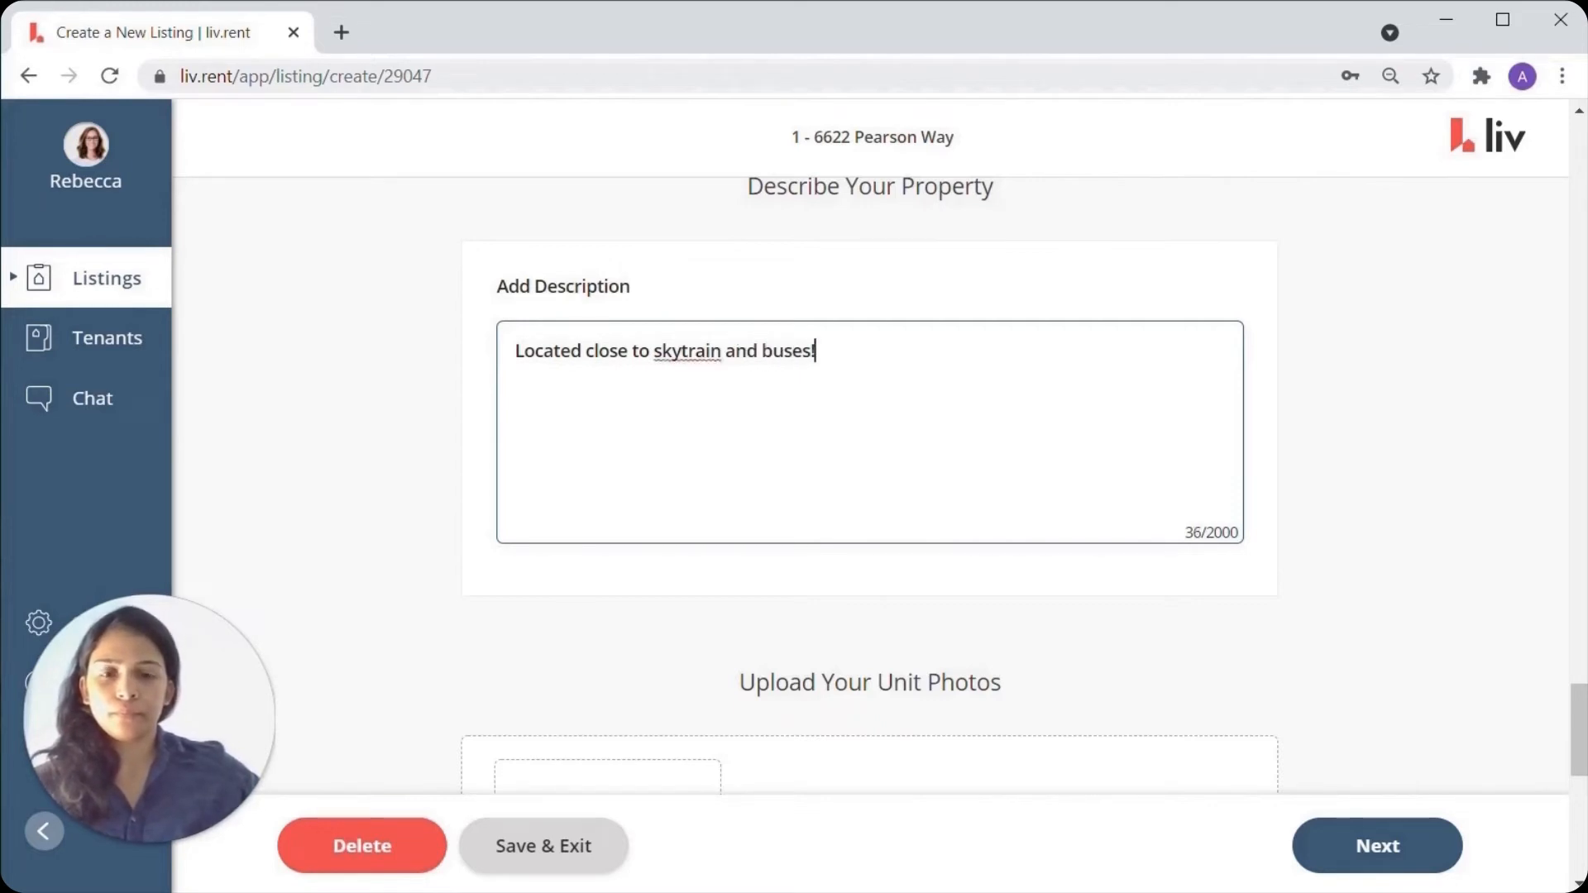
# Step: Add "Pet-friendly!!" as a separate paragraph at the end of the description, after a blank line
pyautogui.press('End')
pyautogui.press('Return')
pyautogui.press('Return')
pyautogui.write('Pet-')
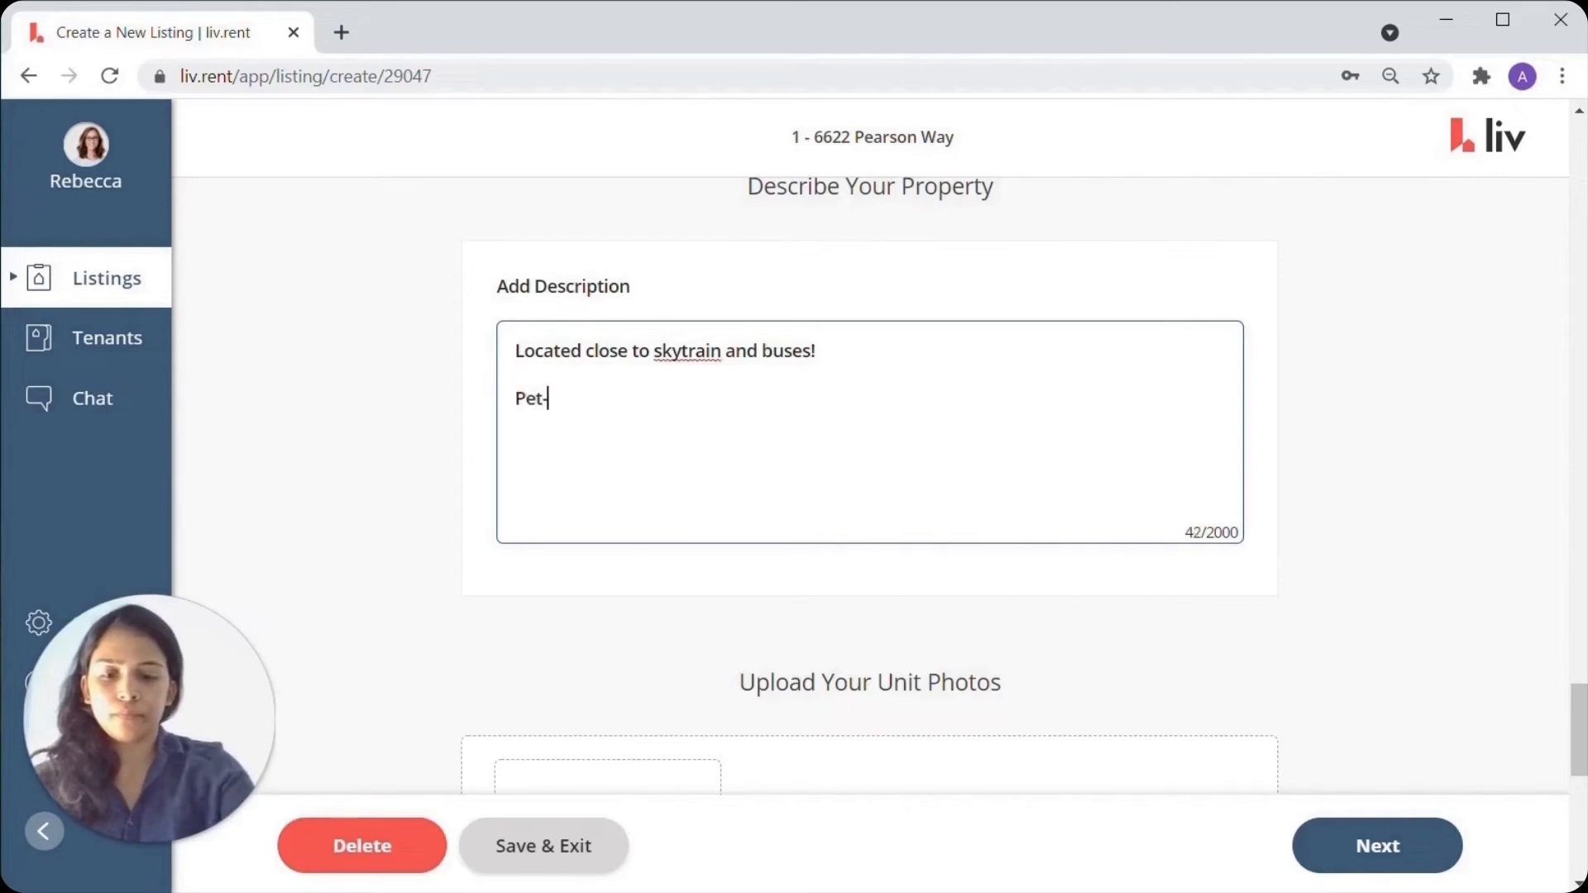
pyautogui.write('friendly!!')
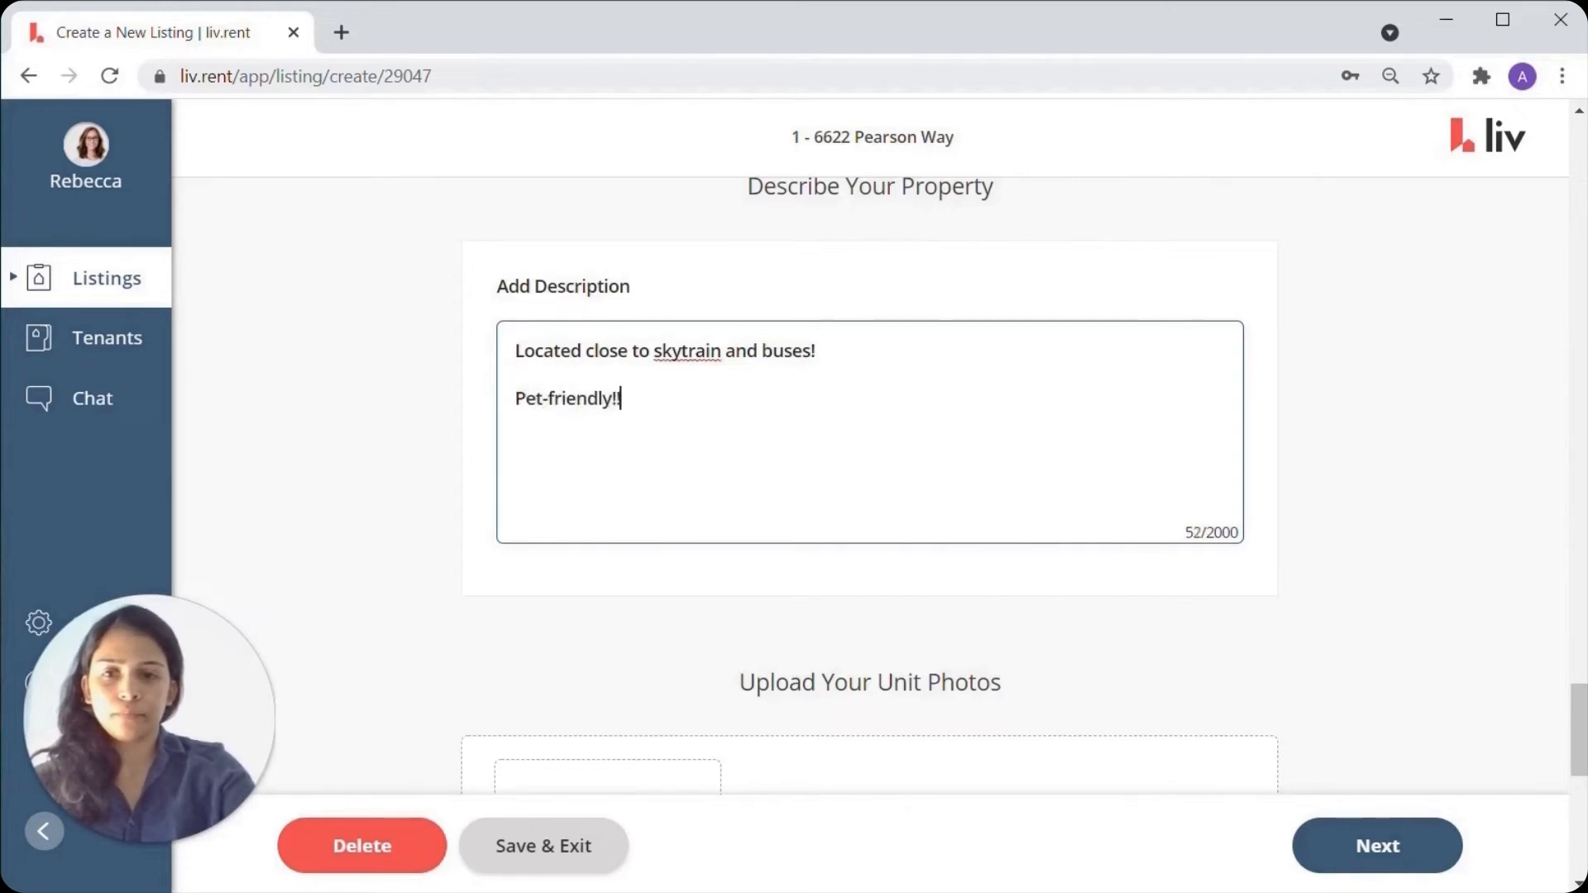
pyautogui.click(1037, 559)
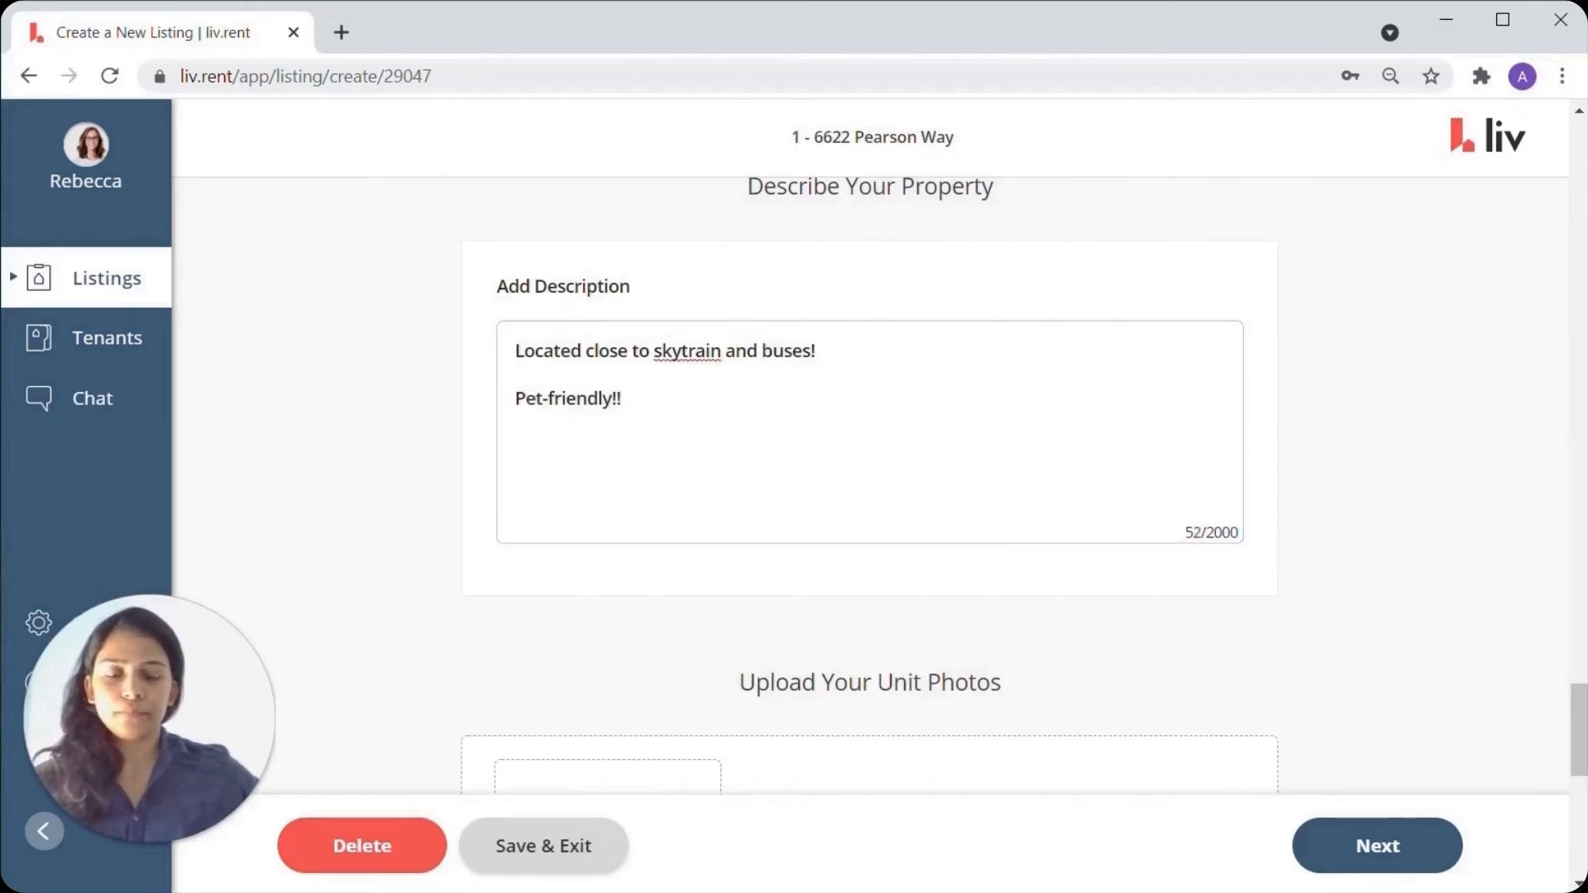
# Step: Upload the images listing1, listing2 and listing3 from the Documents folder as unit photos
pyautogui.scroll(-1, 1037, 559)
pyautogui.scroll(-4, 1135, 487)
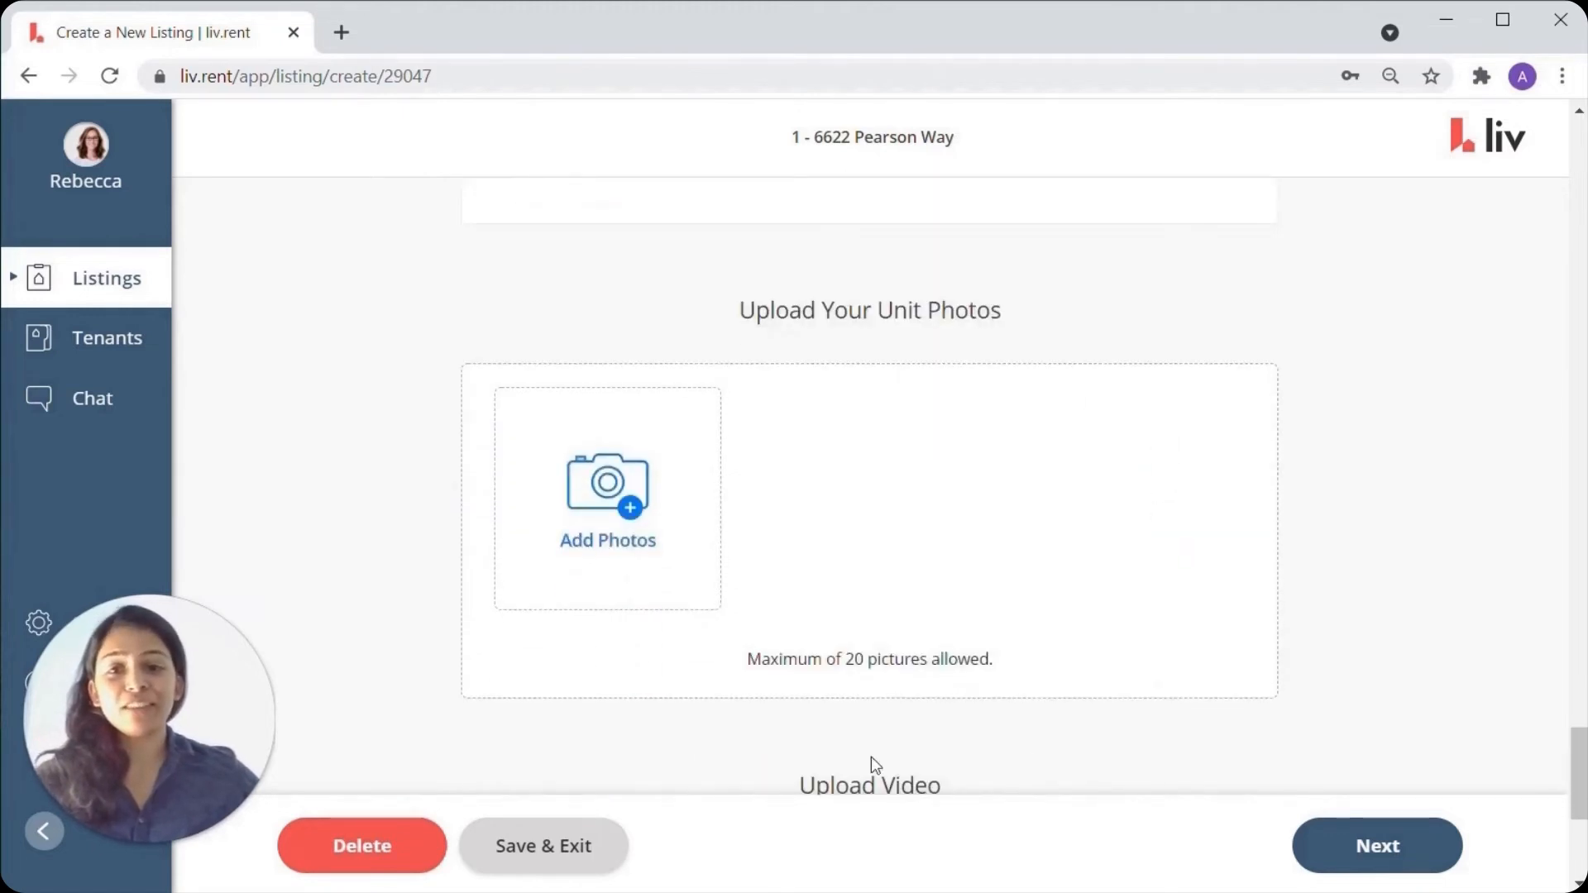
pyautogui.scroll(-2, 978, 478)
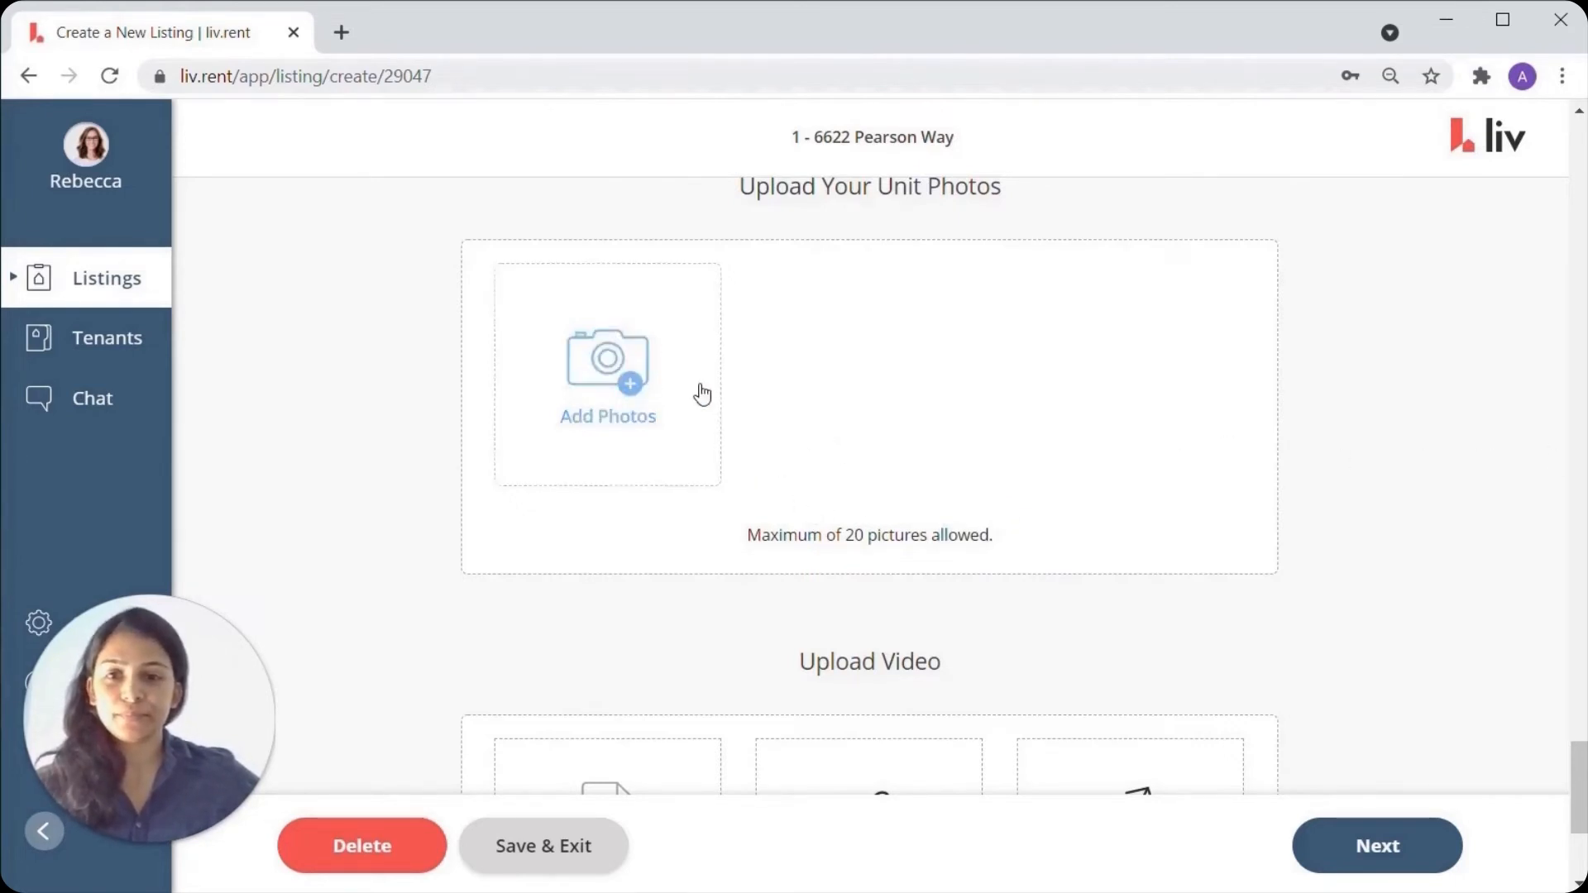
pyautogui.click(667, 411)
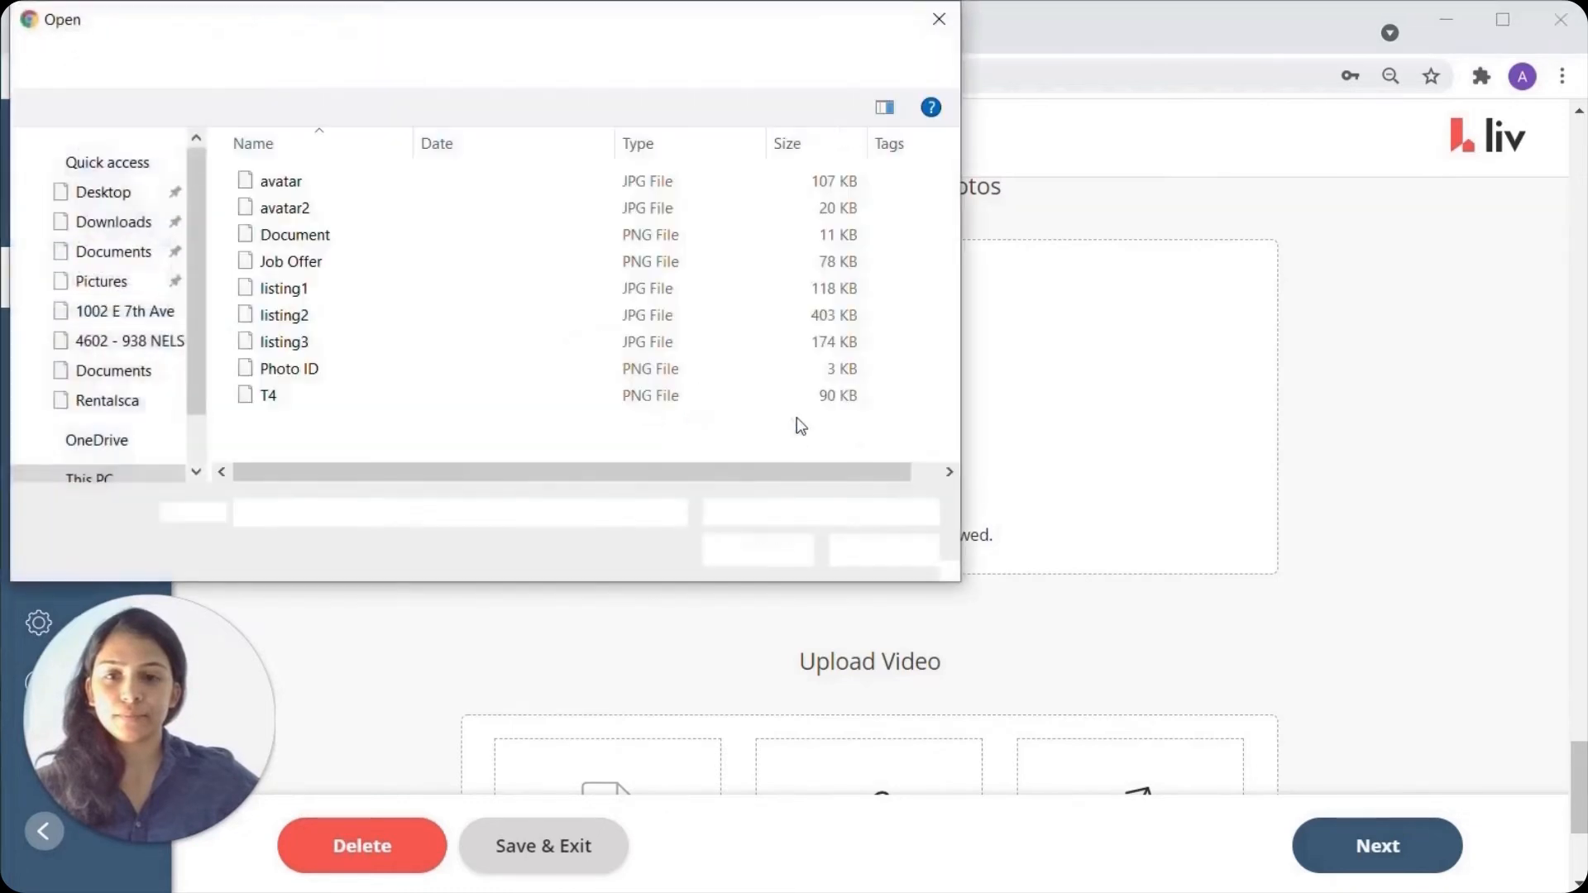
pyautogui.click(319, 289)
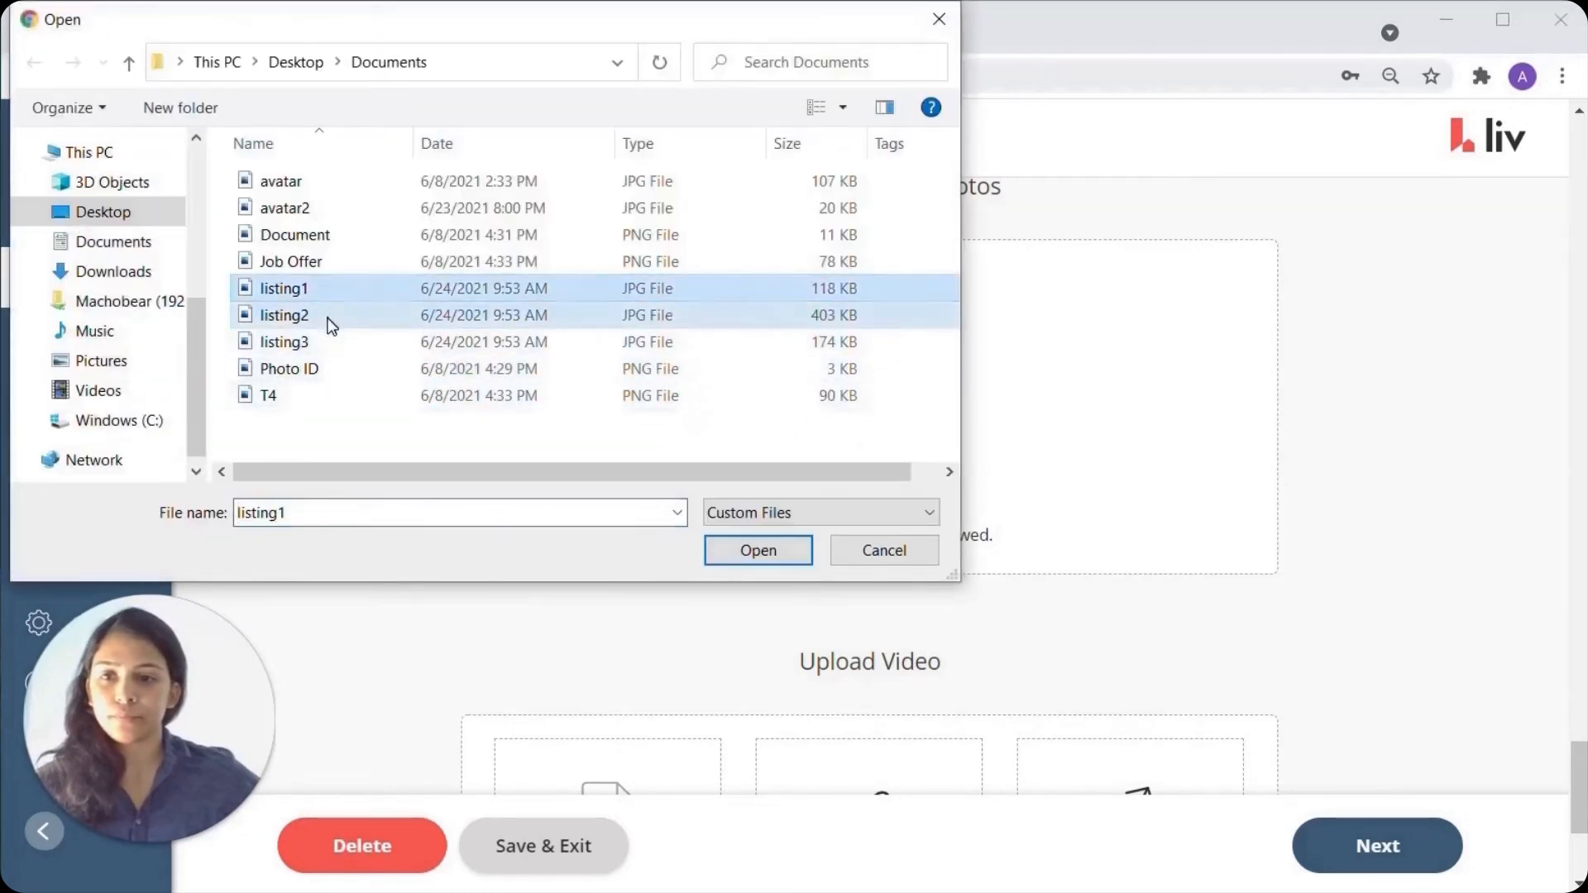
pyautogui.keyDown('shift'); pyautogui.click(331, 342); pyautogui.keyUp('shift')
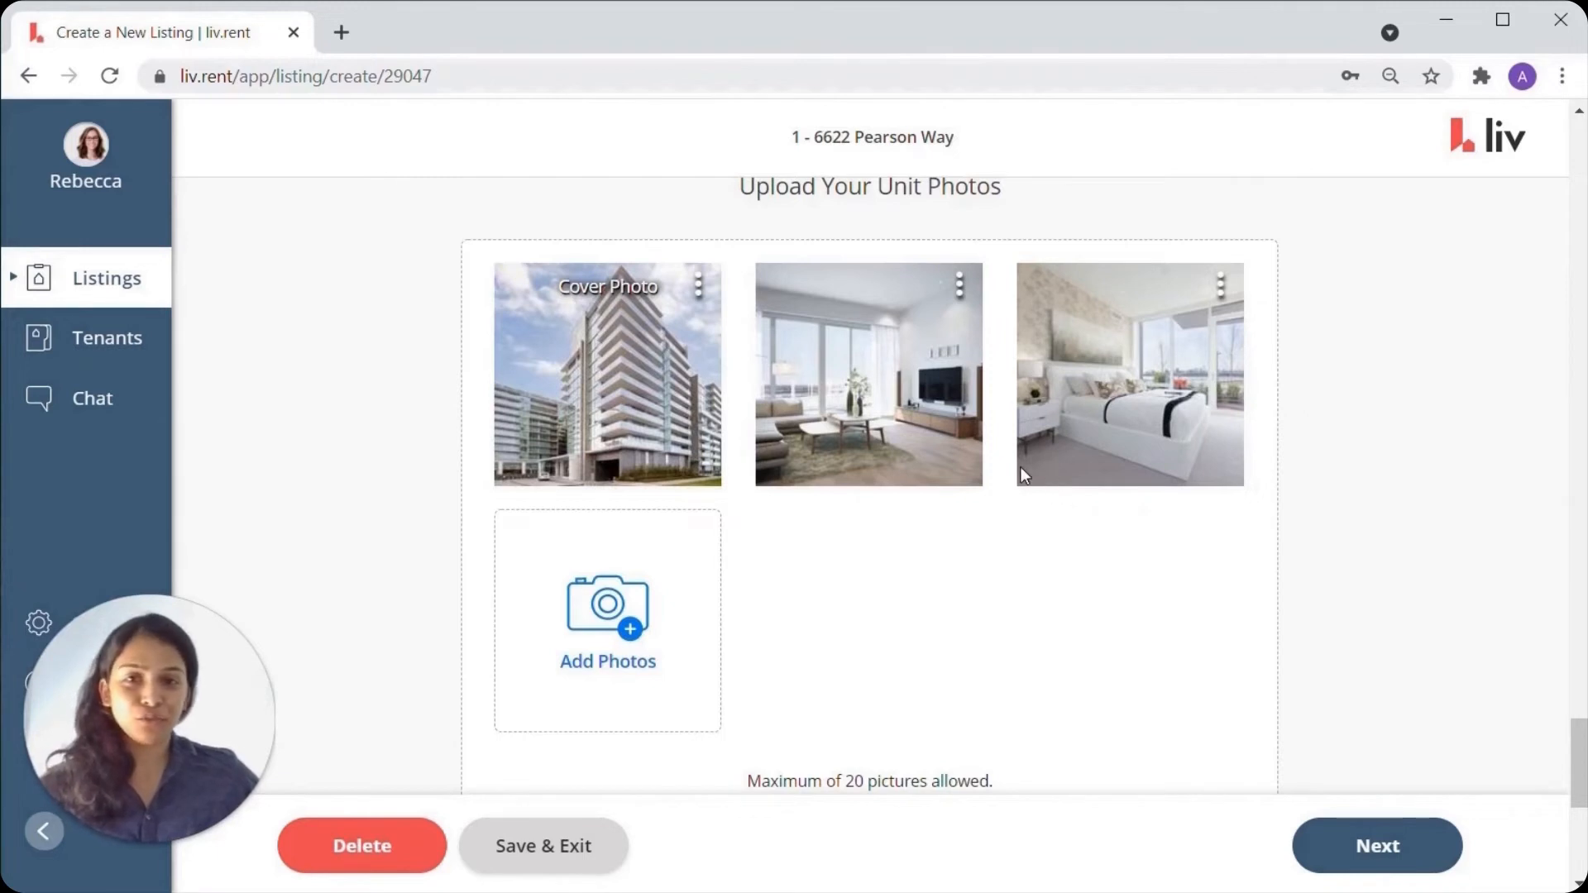
# Step: Make the bedroom picture the cover photo and proceed to the listing preview
pyautogui.moveTo(1123, 366); pyautogui.dragTo(587, 379)
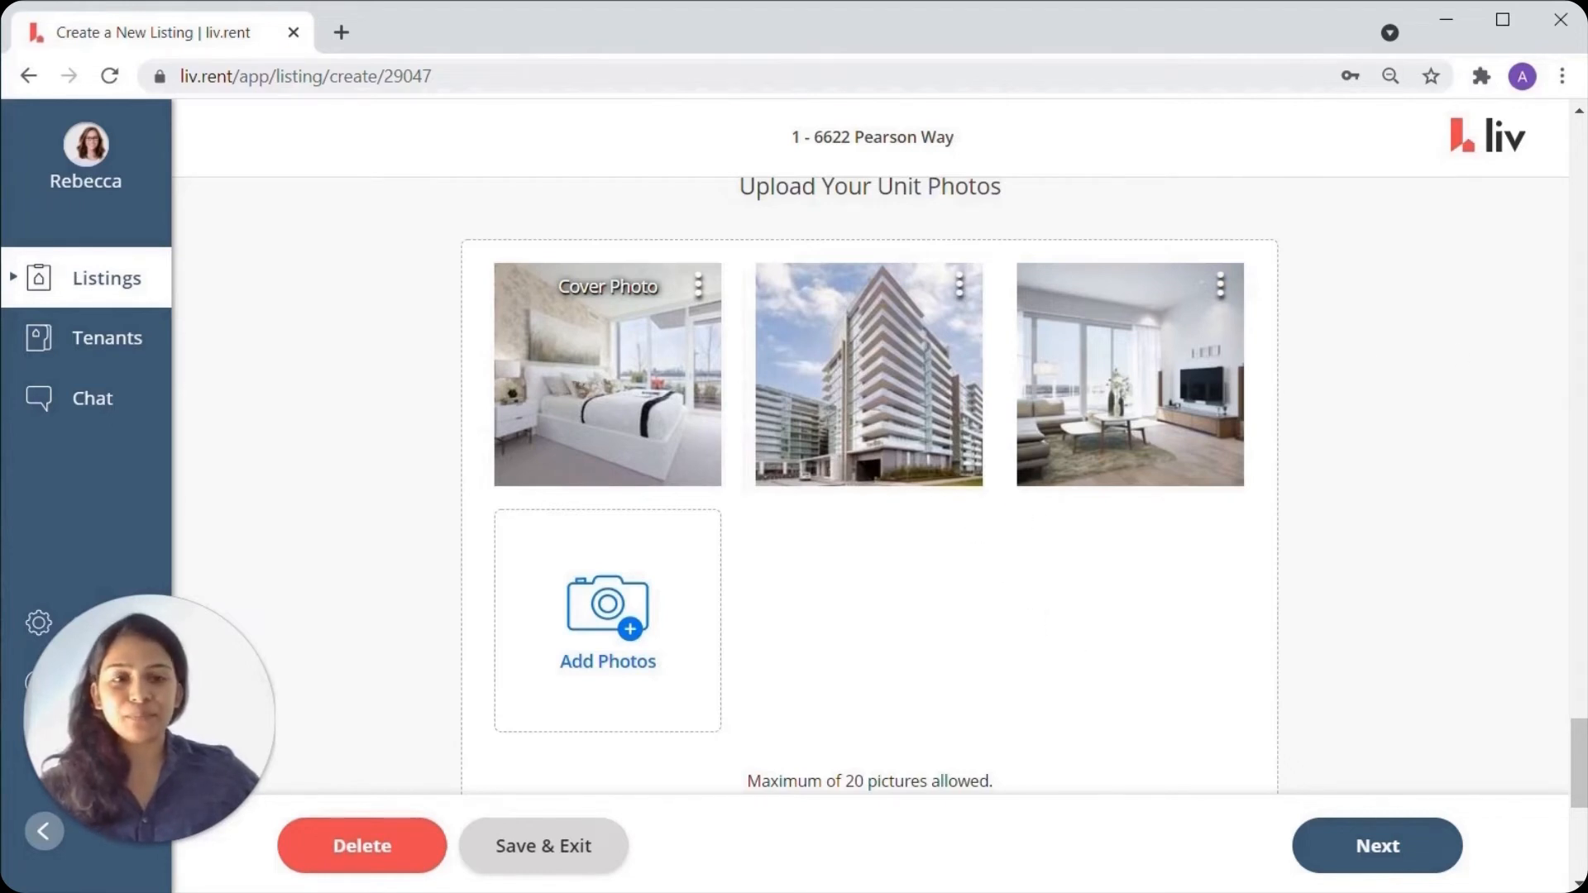
pyautogui.scroll(-1, 1293, 482)
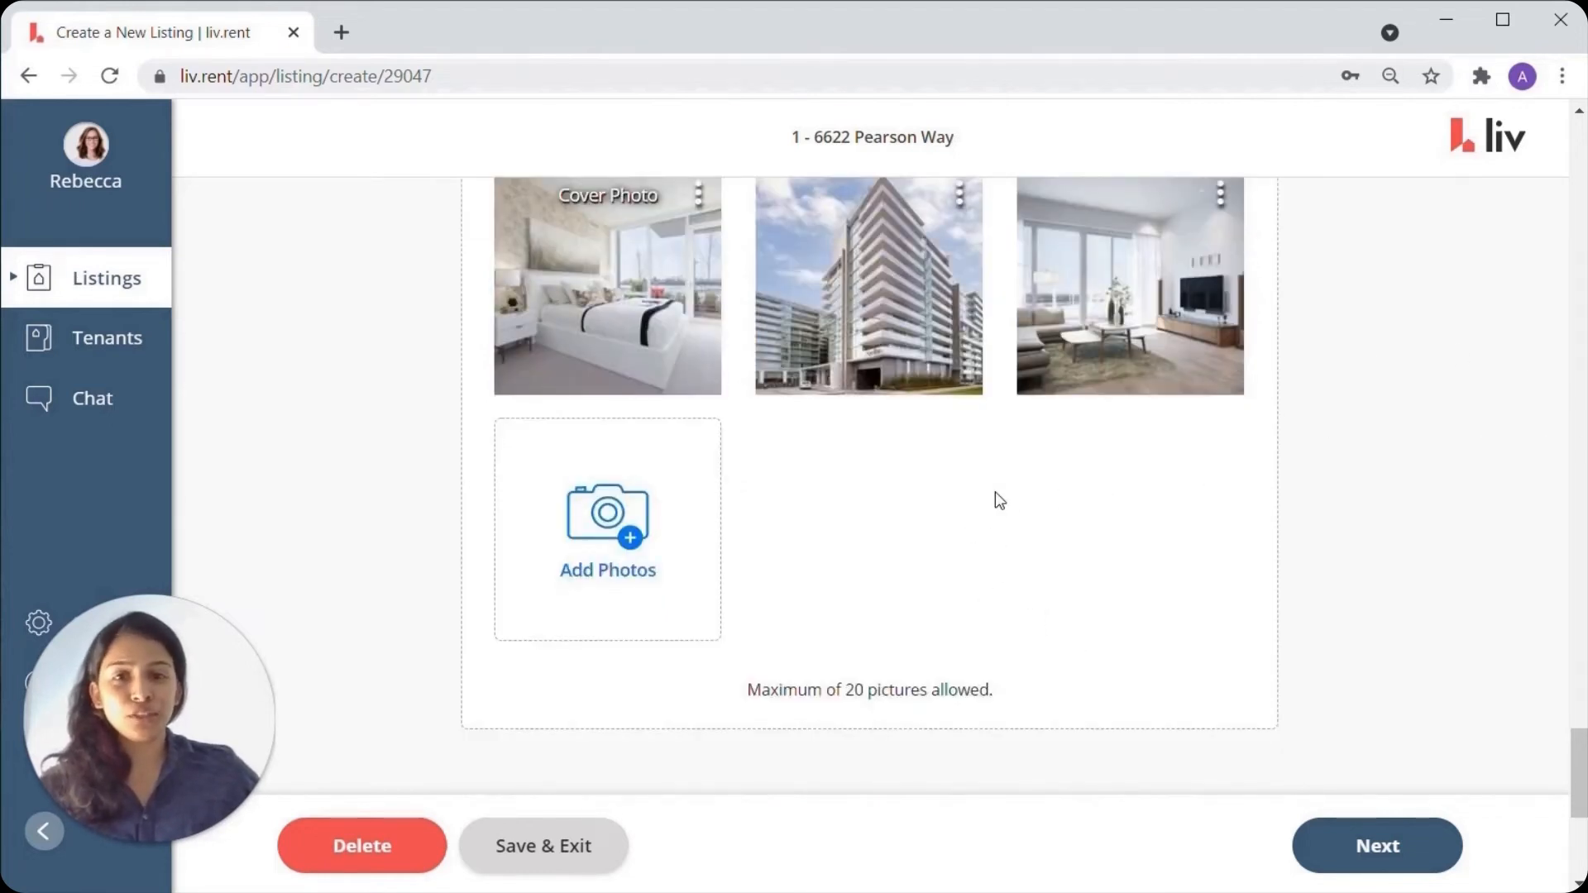
pyautogui.scroll(-5, 995, 491)
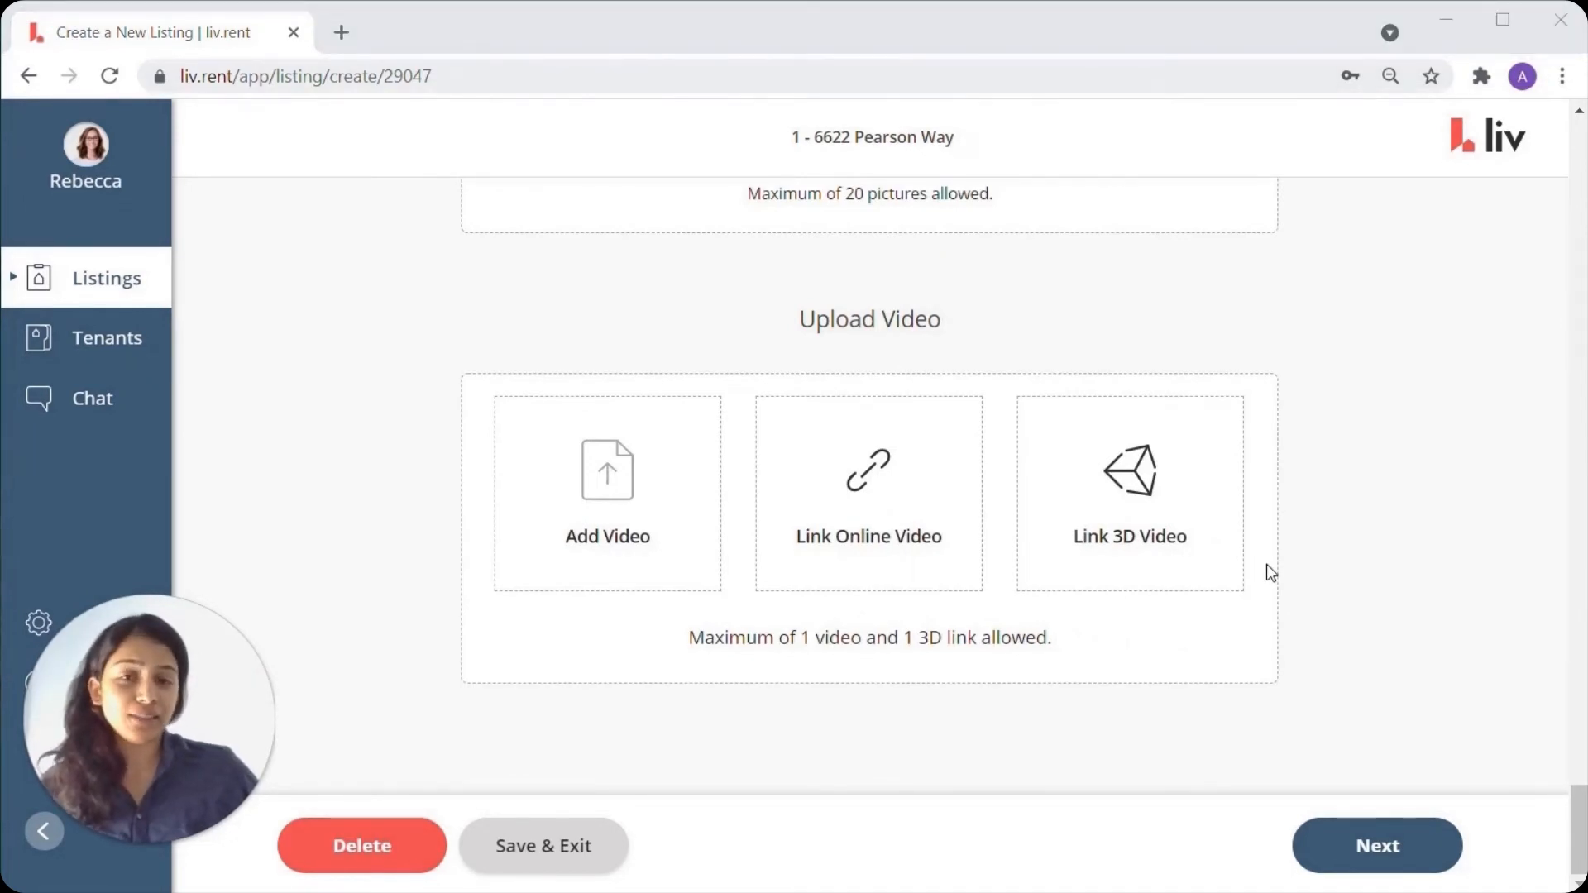
pyautogui.scroll(5, 1373, 620)
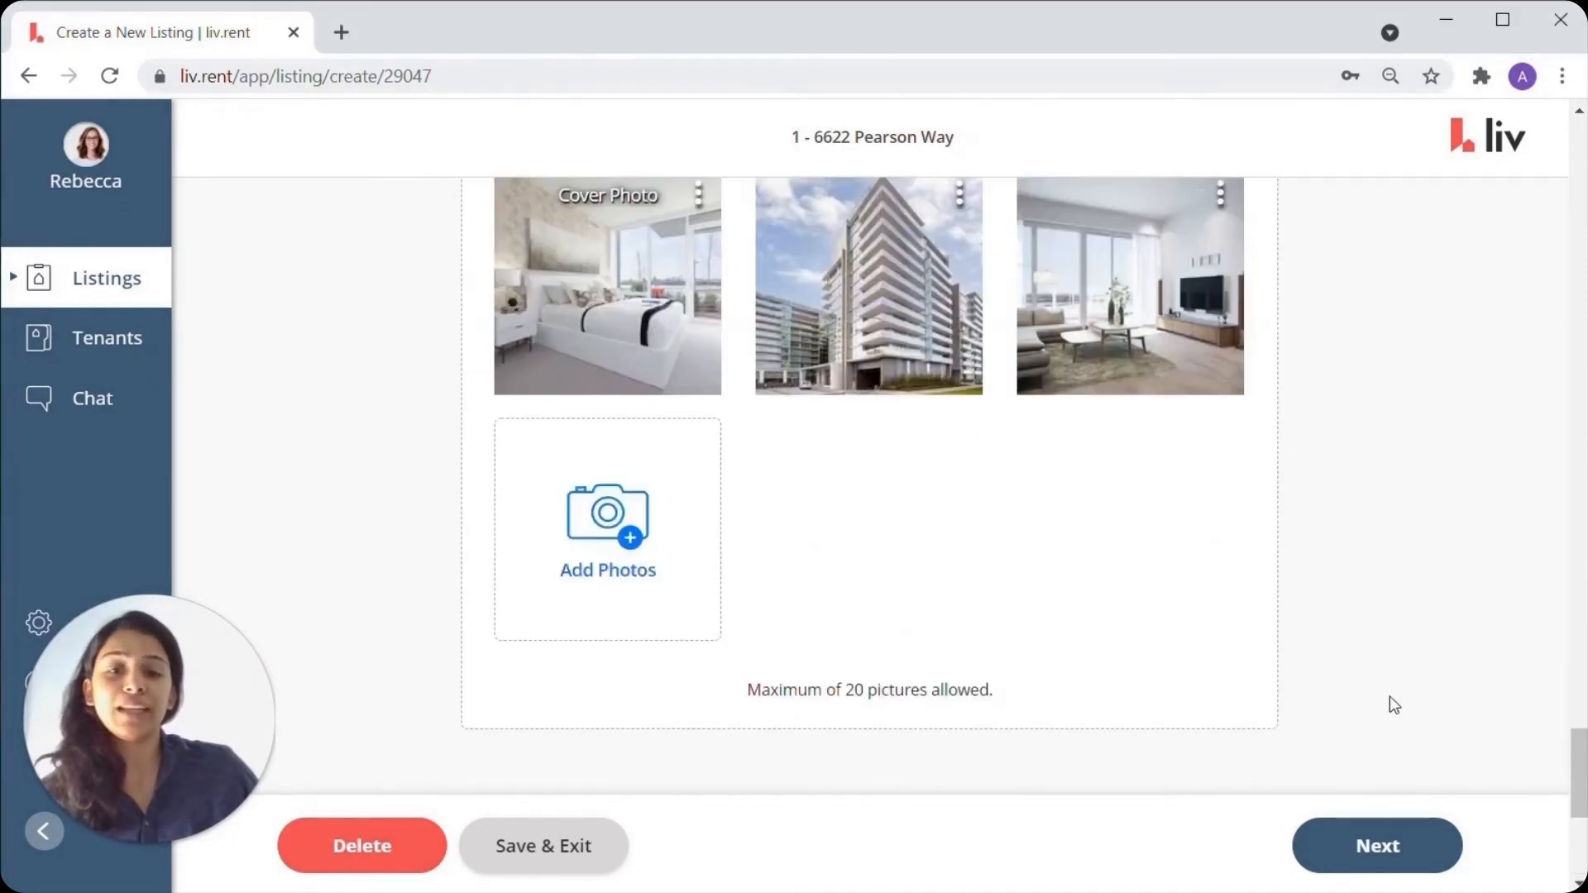
pyautogui.scroll(1, 1385, 786)
pyautogui.click(1387, 847)
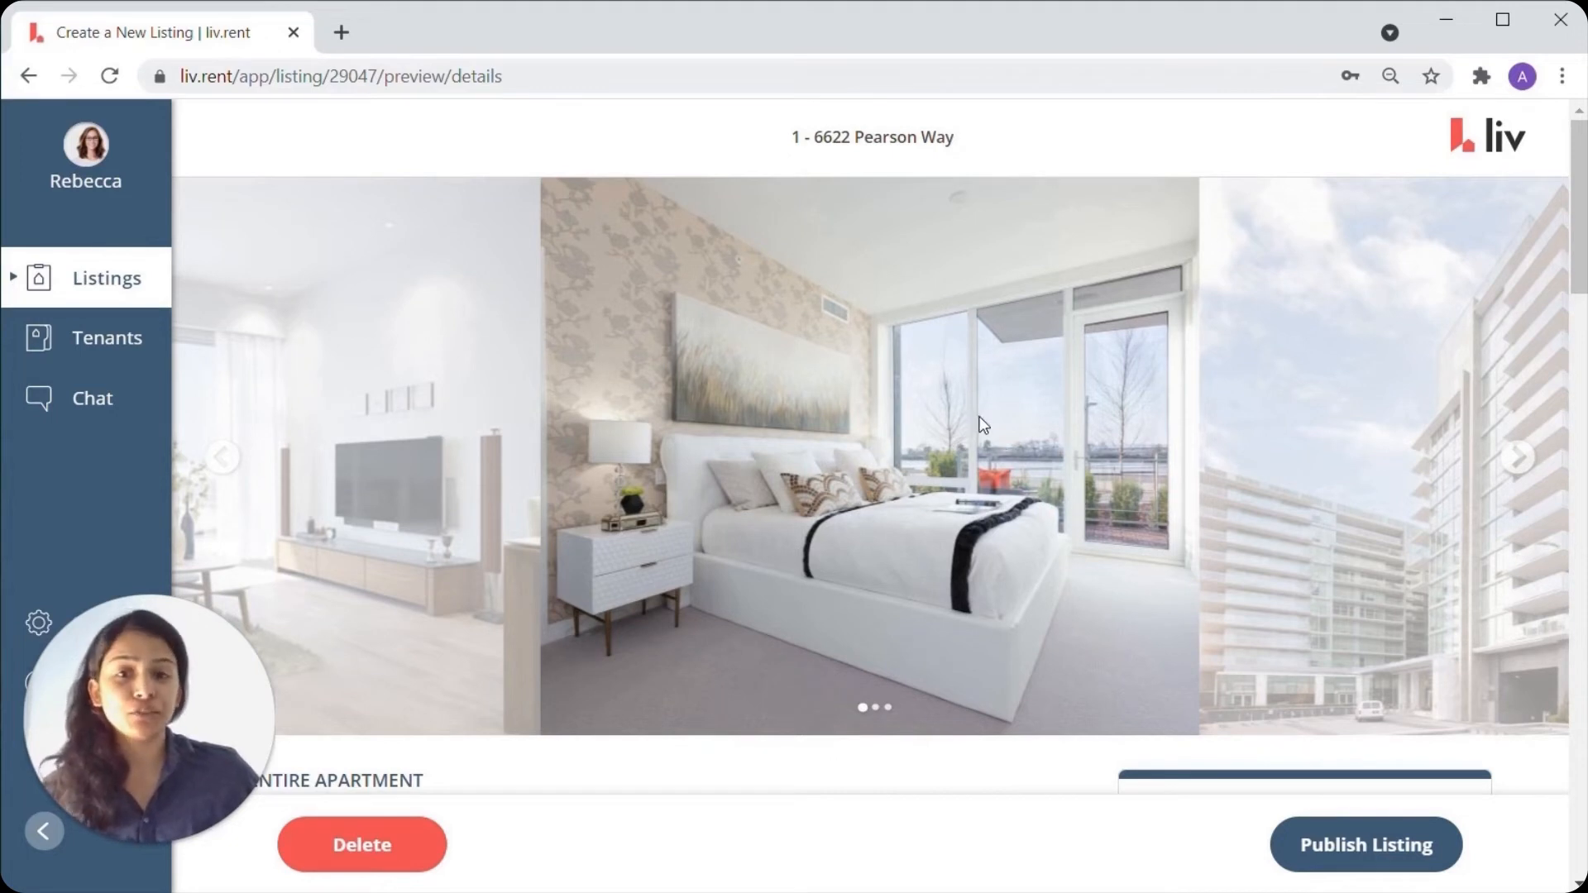
# Step: Review the preview's lease details, description, amenities, utilities, location and property rules
pyautogui.scroll(-2, 984, 418)
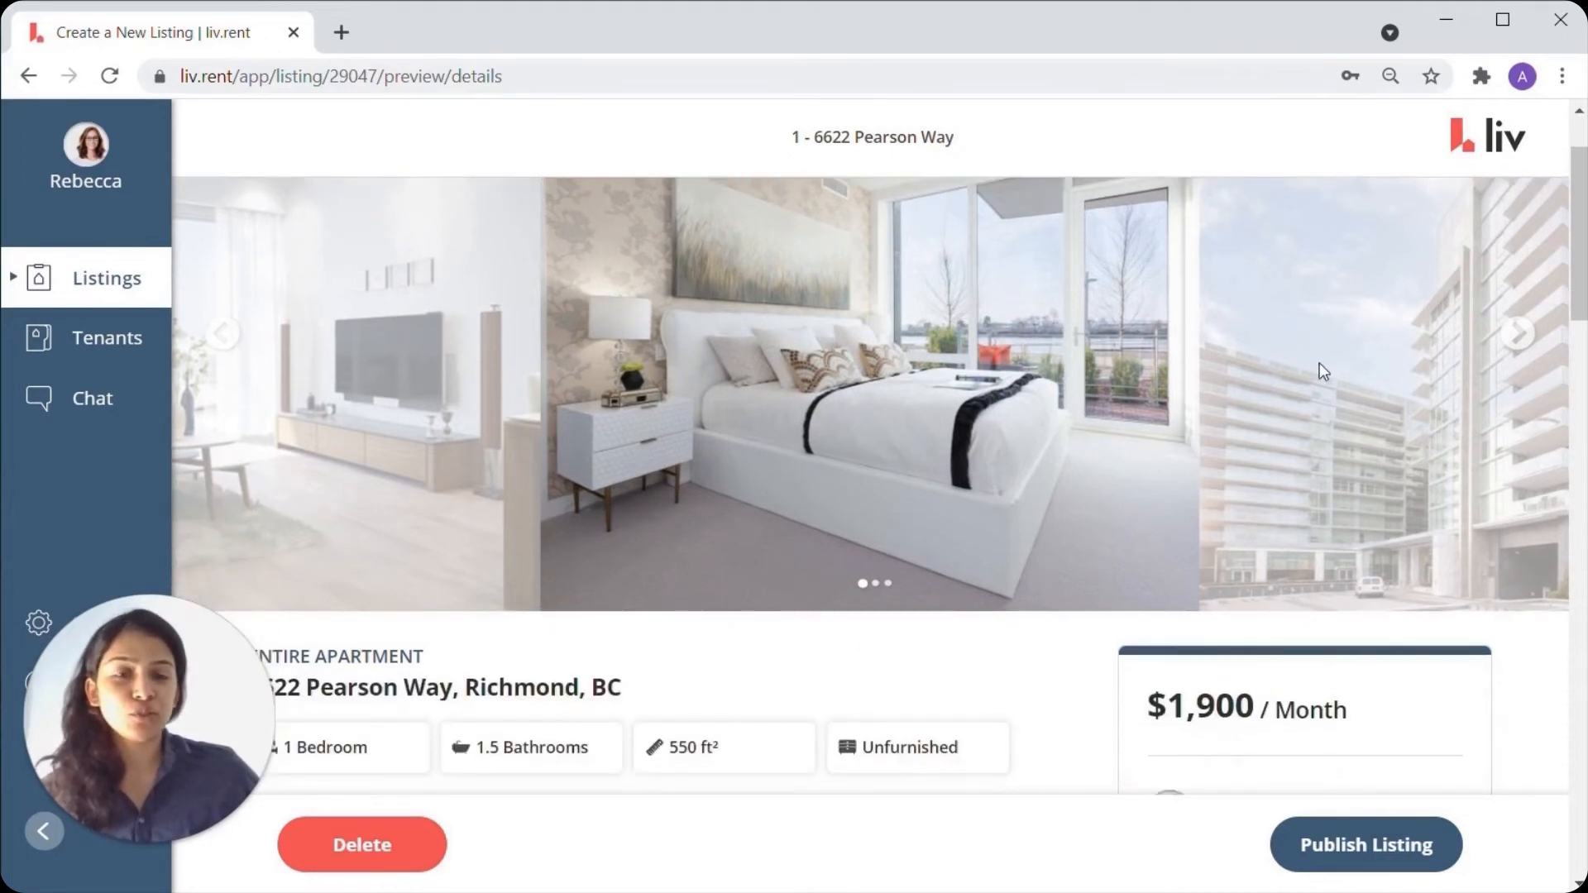
pyautogui.scroll(-4, 893, 447)
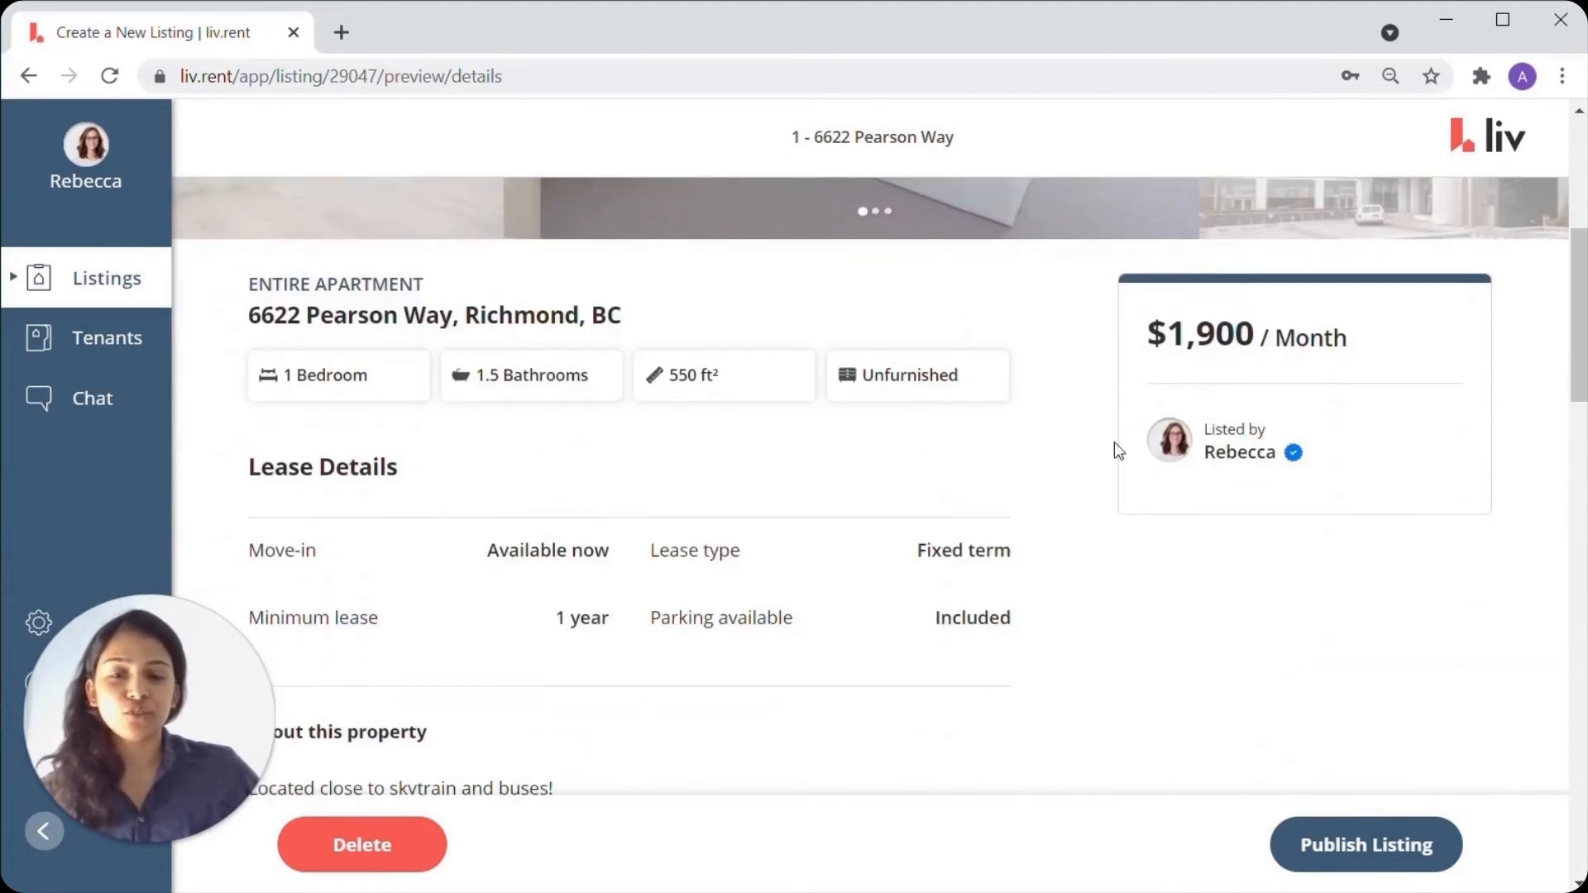
pyautogui.scroll(-1, 842, 480)
pyautogui.scroll(-8, 842, 480)
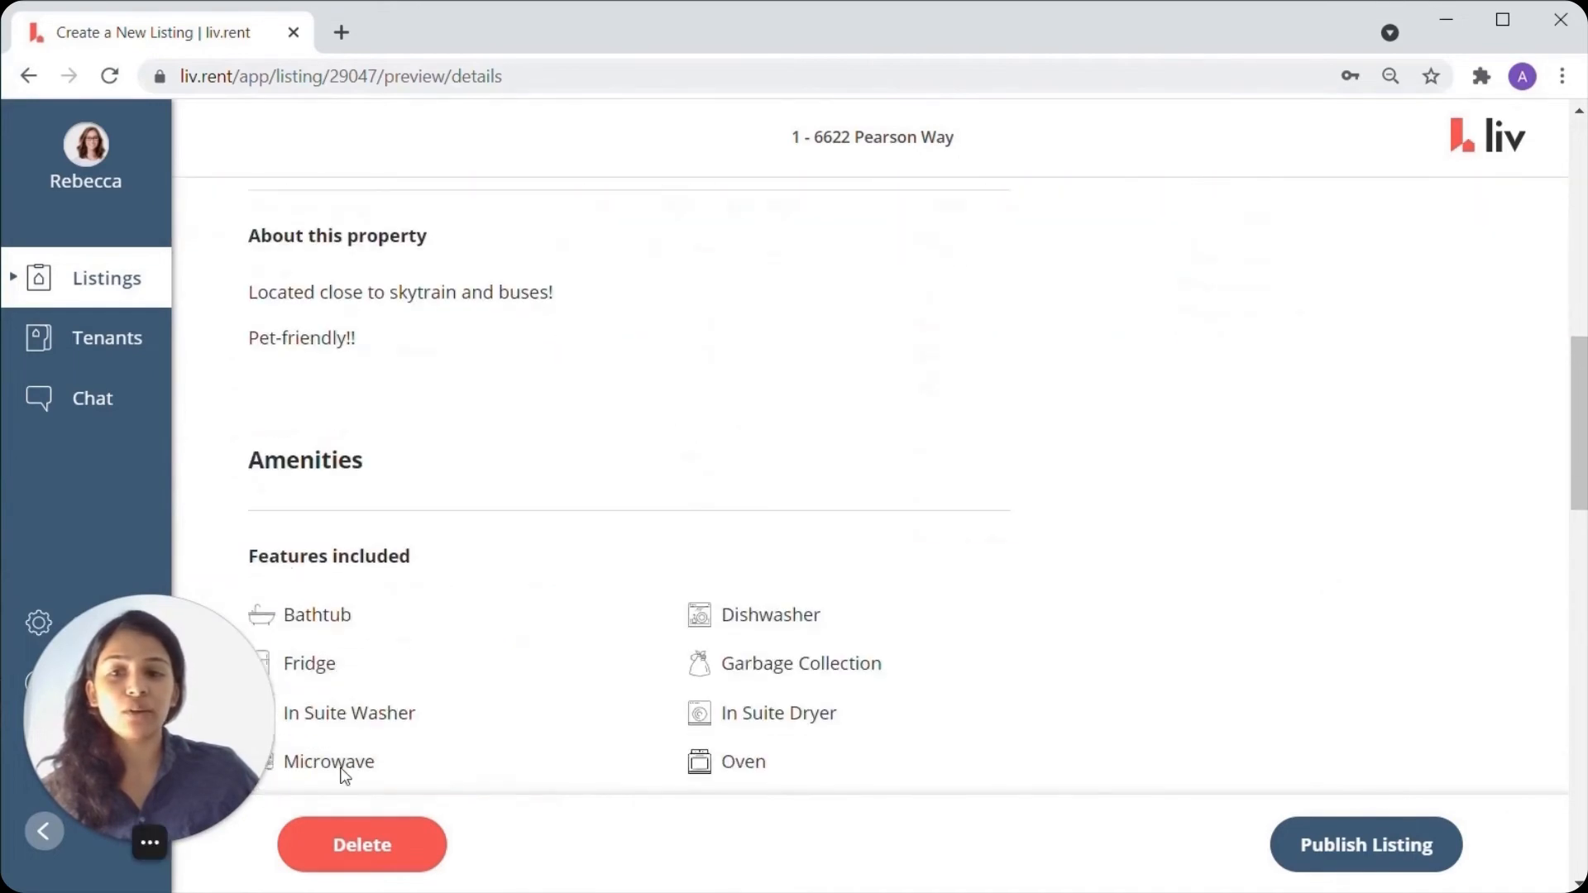
pyautogui.scroll(-2, 874, 468)
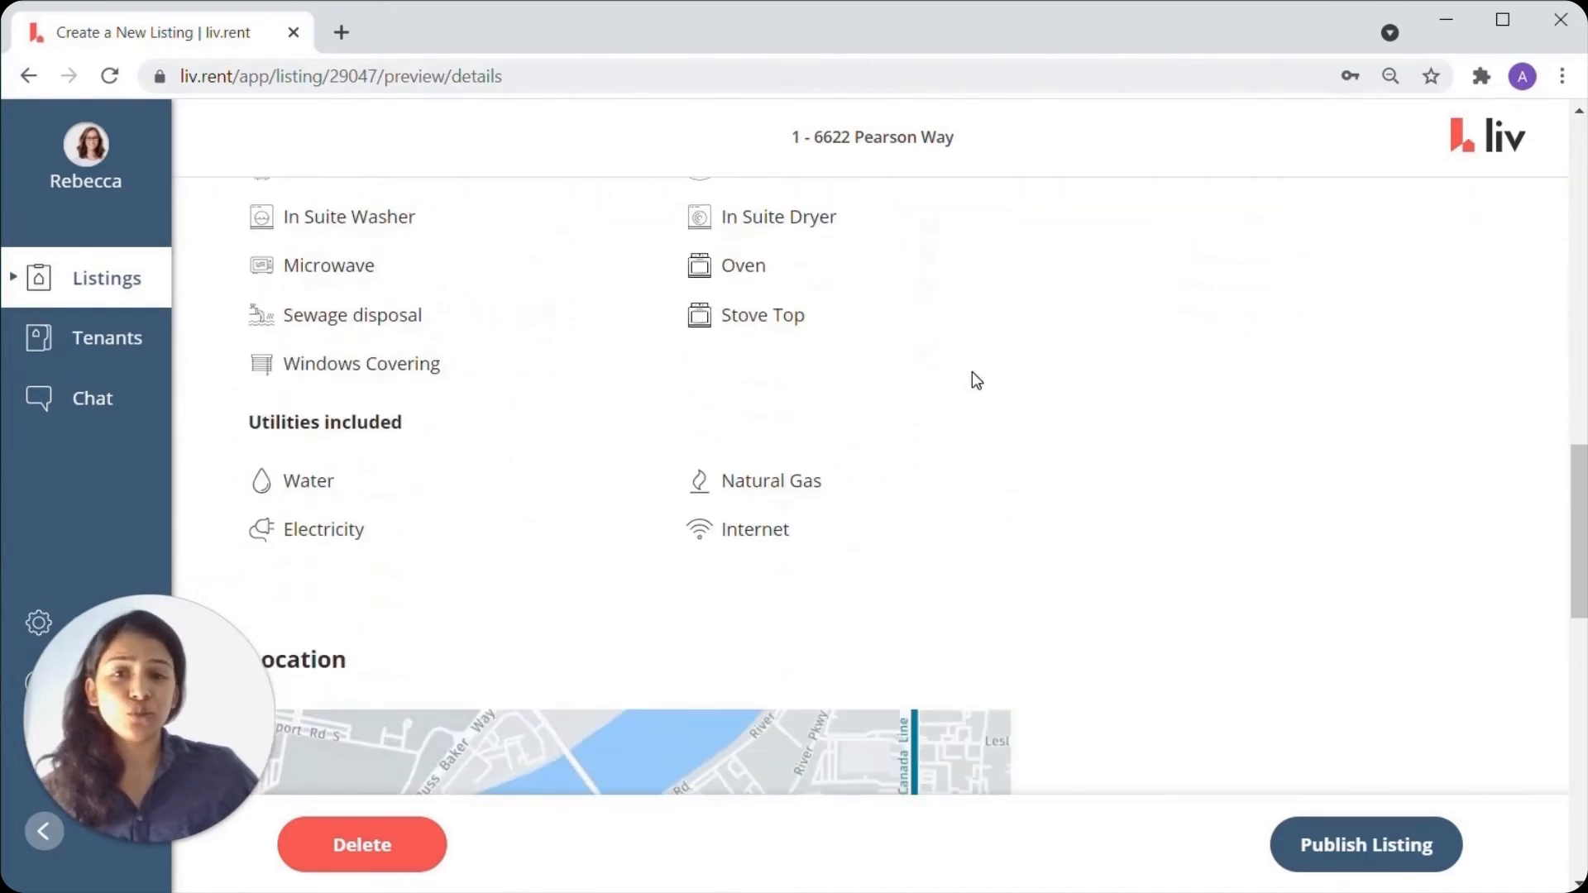
pyautogui.scroll(-6, 975, 372)
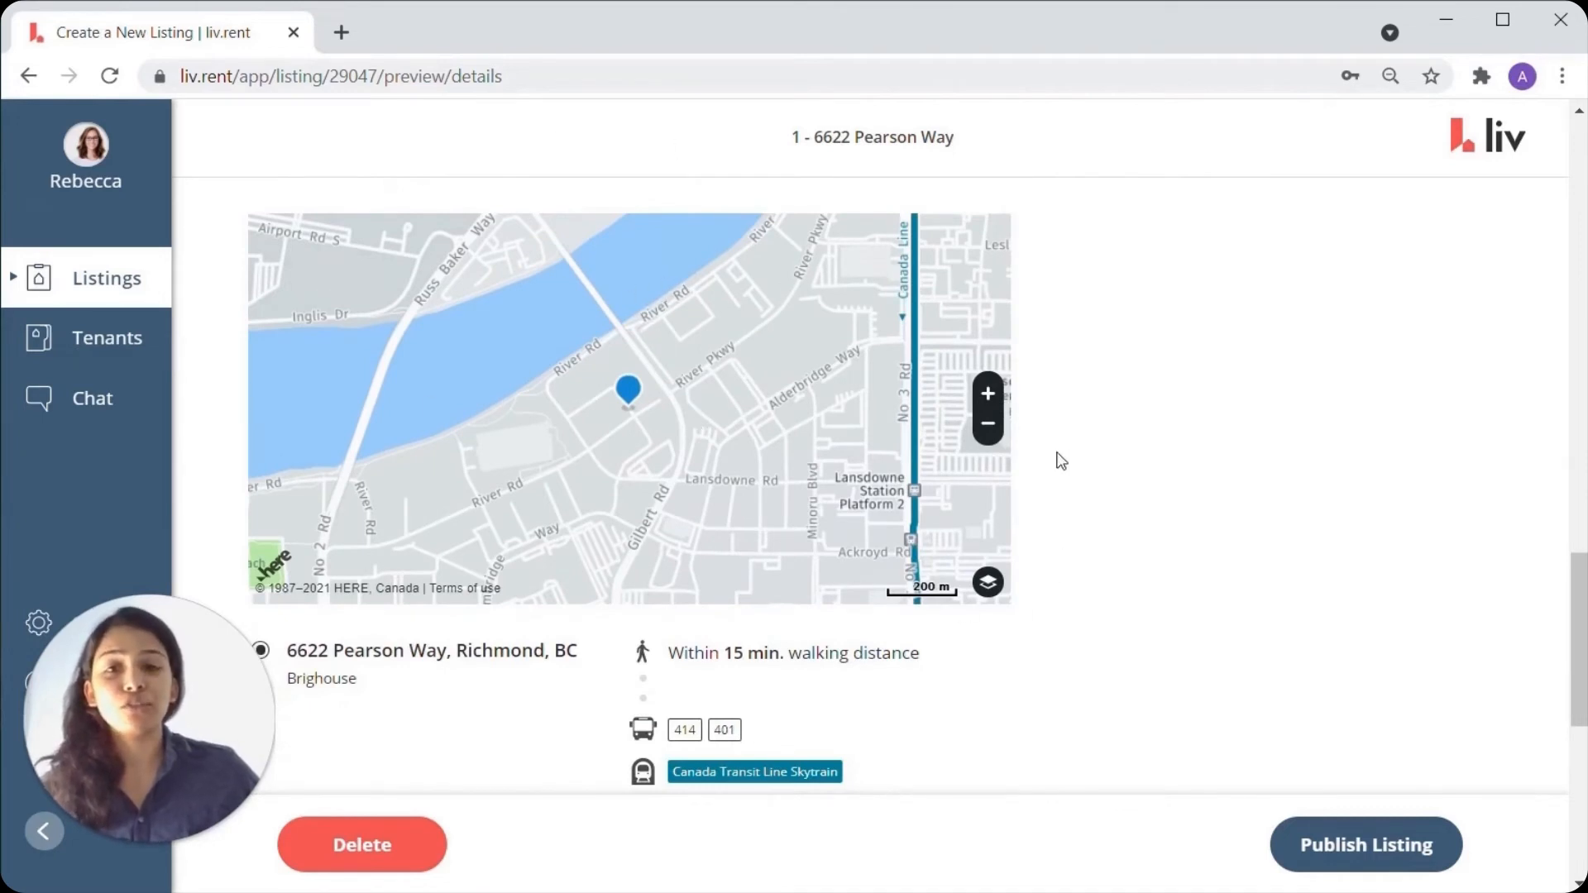
pyautogui.scroll(-2, 1159, 407)
pyautogui.scroll(-1, 1160, 407)
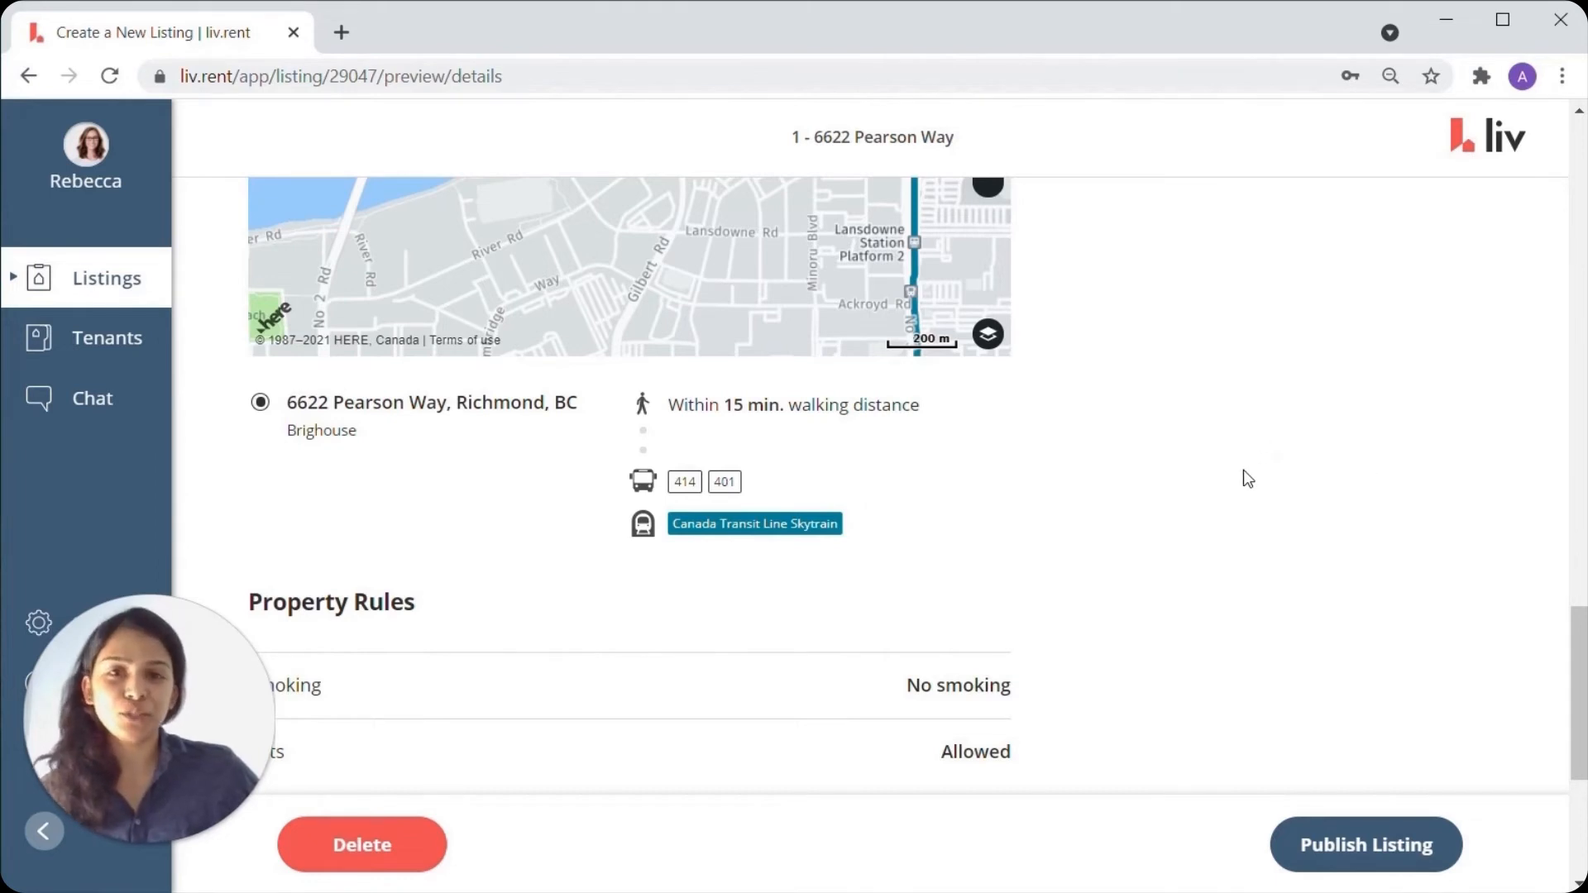
# Step: Publish the listing and view its suggested tenants
pyautogui.click(1367, 852)
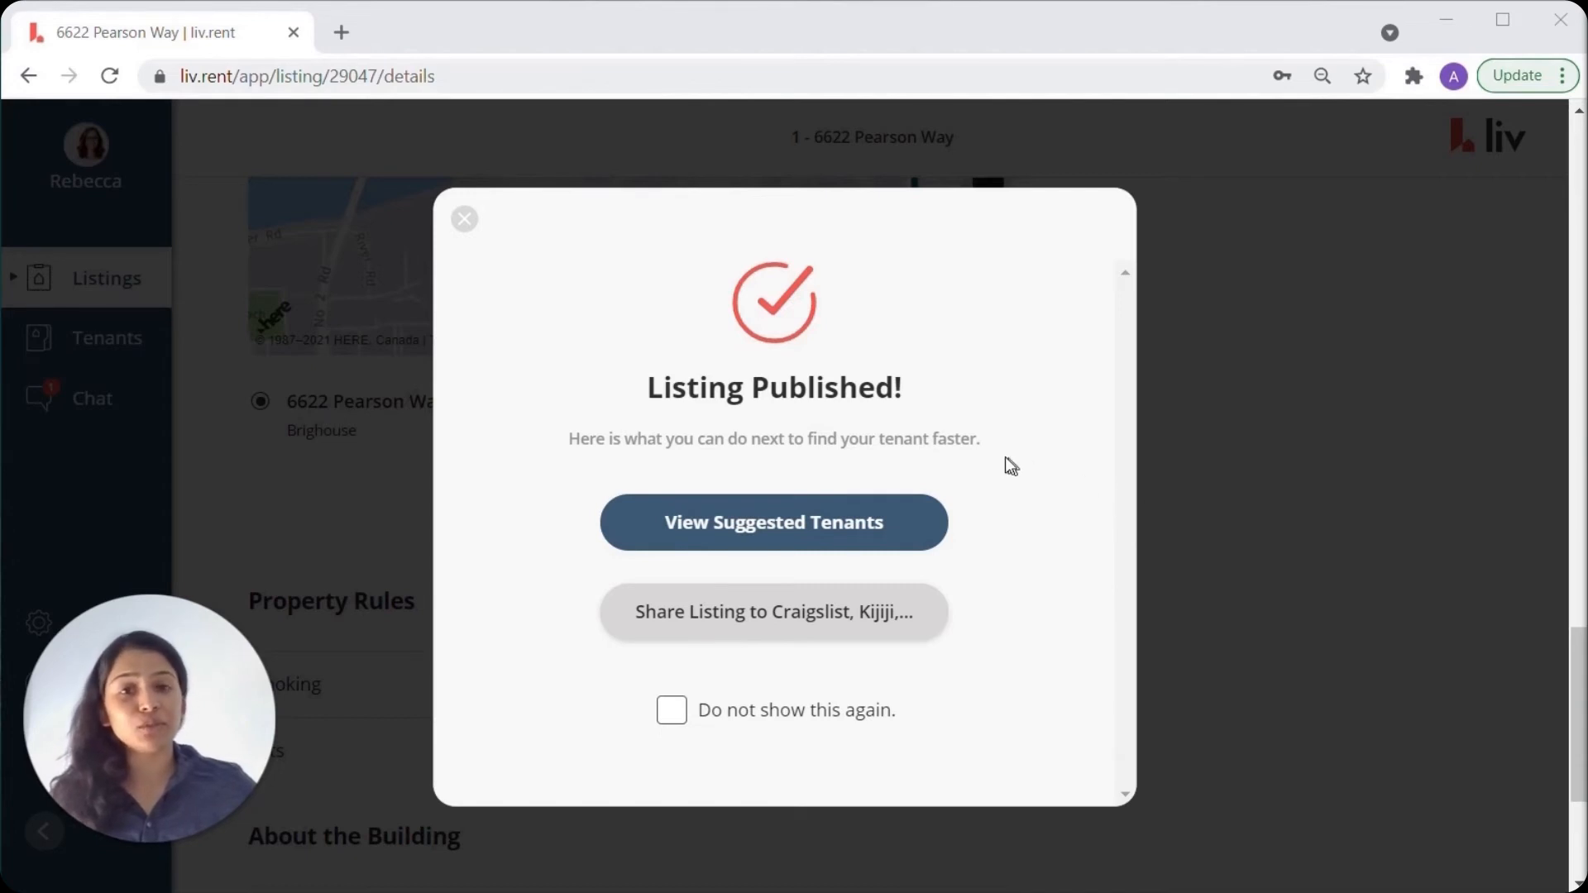
pyautogui.click(770, 537)
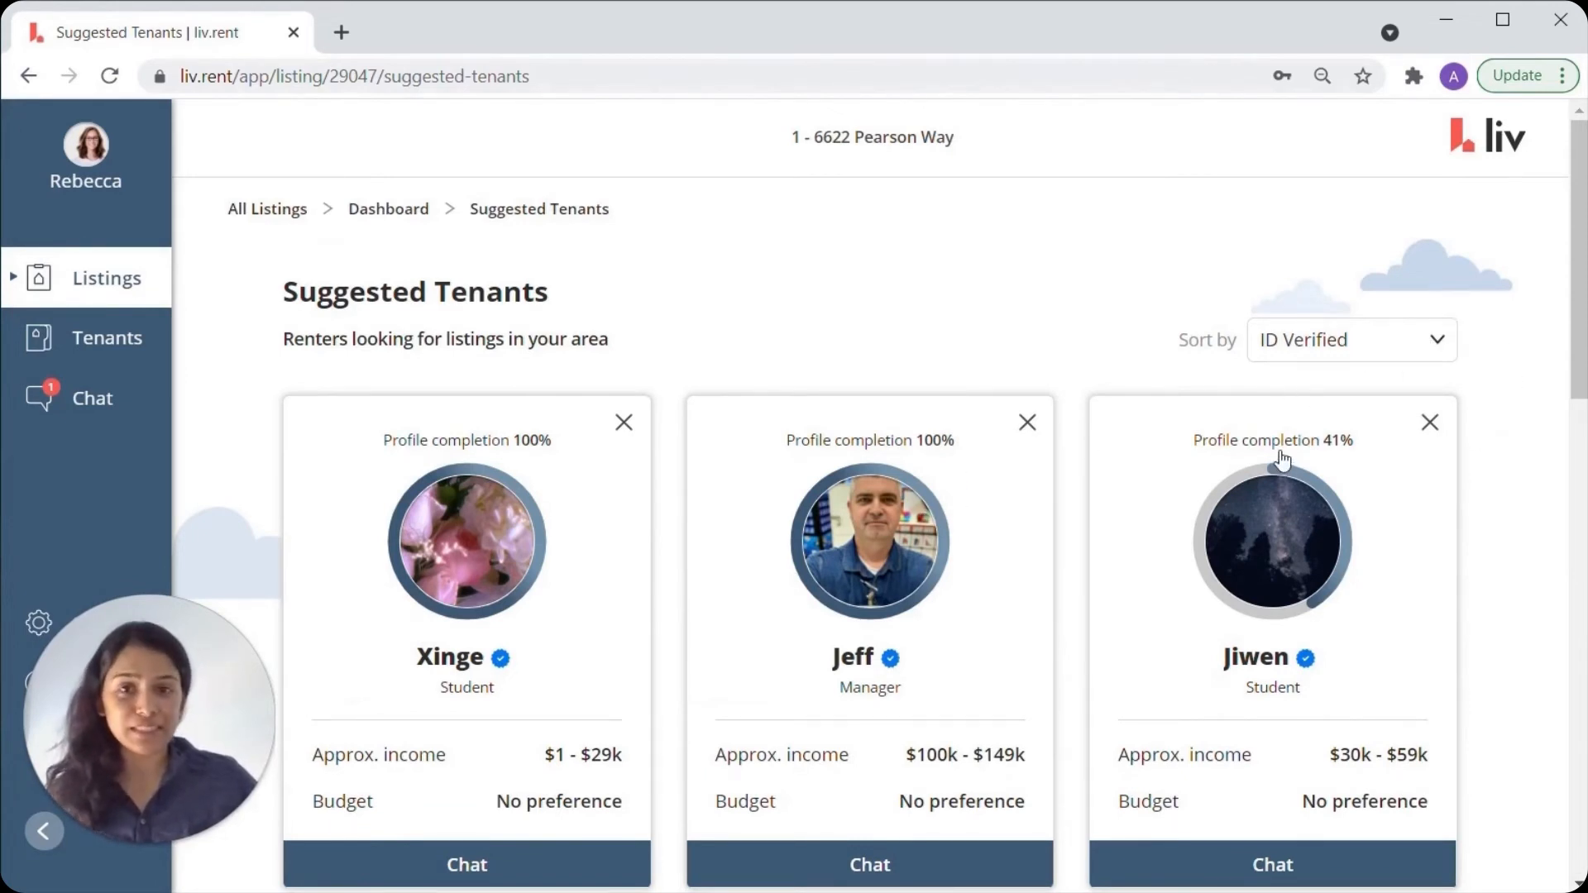
# Step: Check the sorting options for the suggested tenants and look through the renter cards
pyautogui.click(1422, 358)
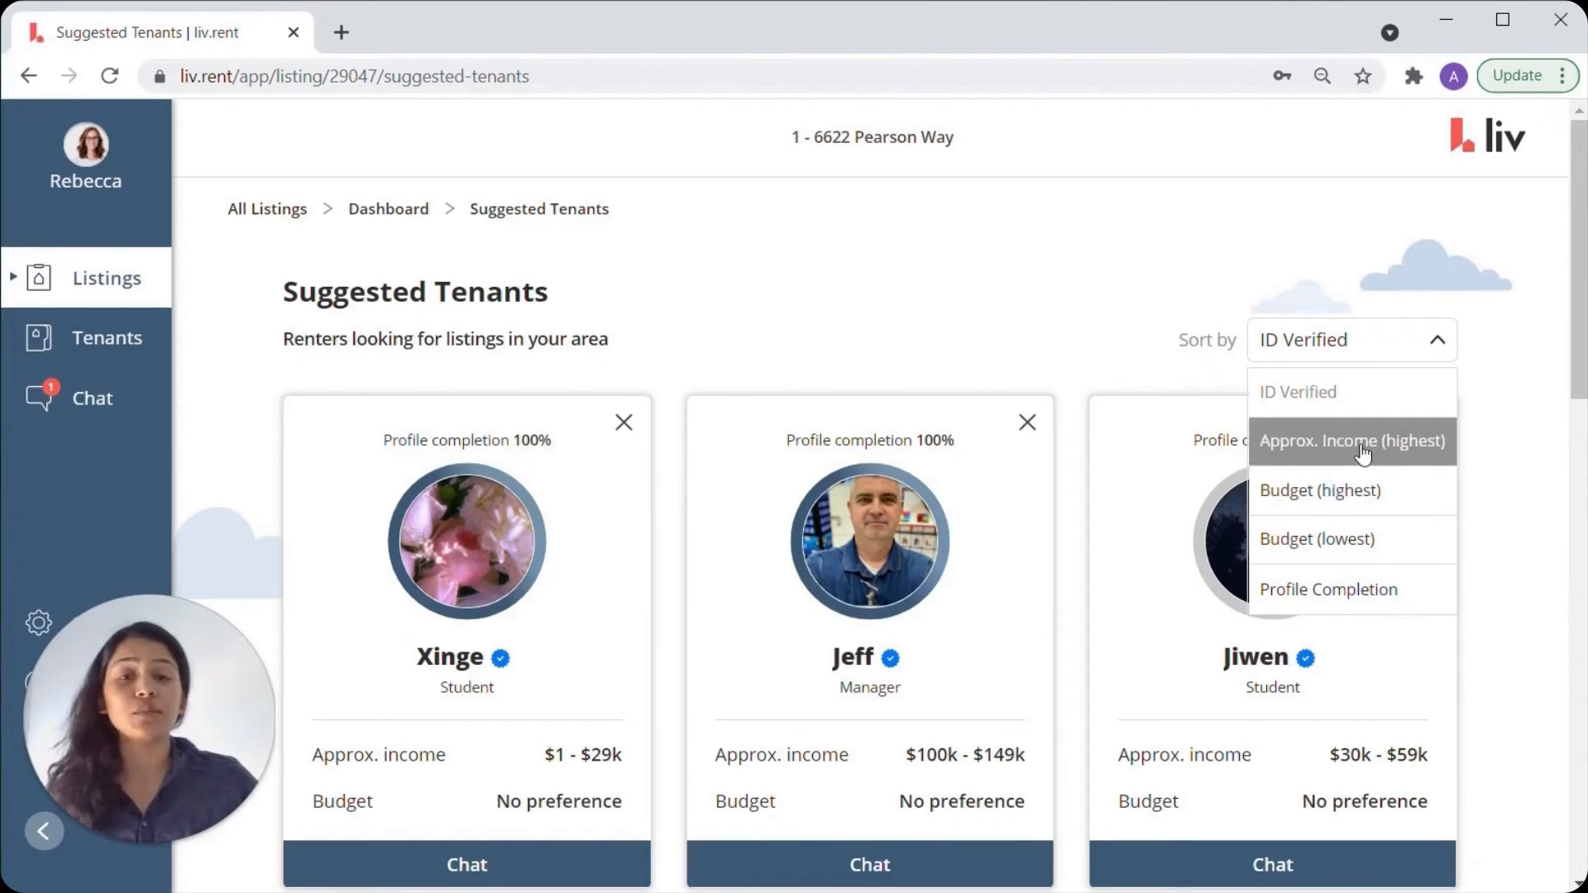
pyautogui.click(1405, 358)
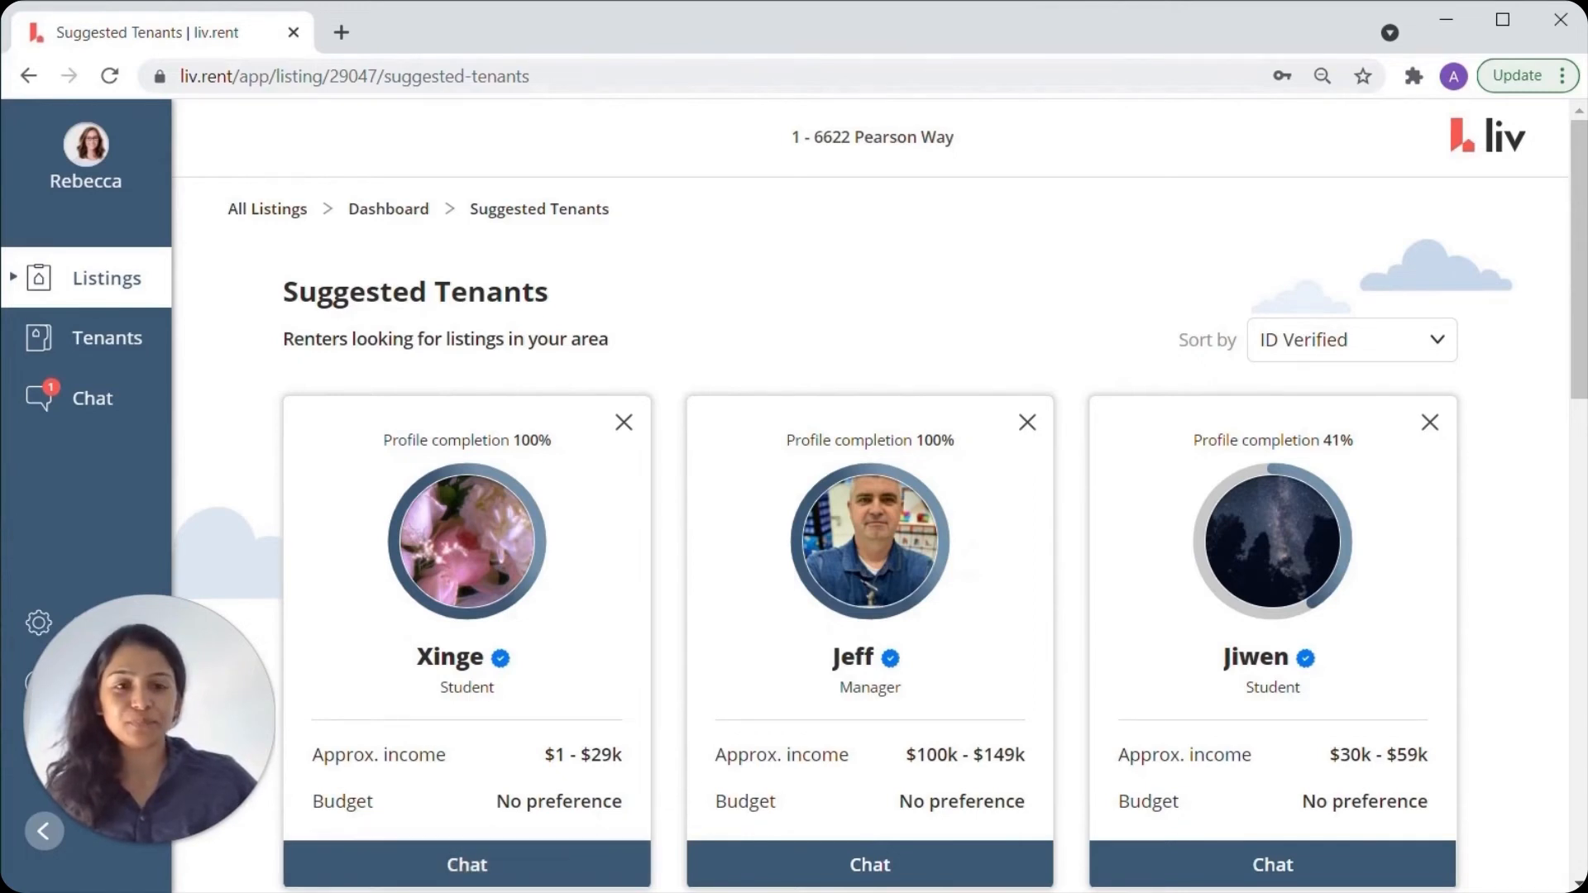
pyautogui.scroll(-1, 1307, 557)
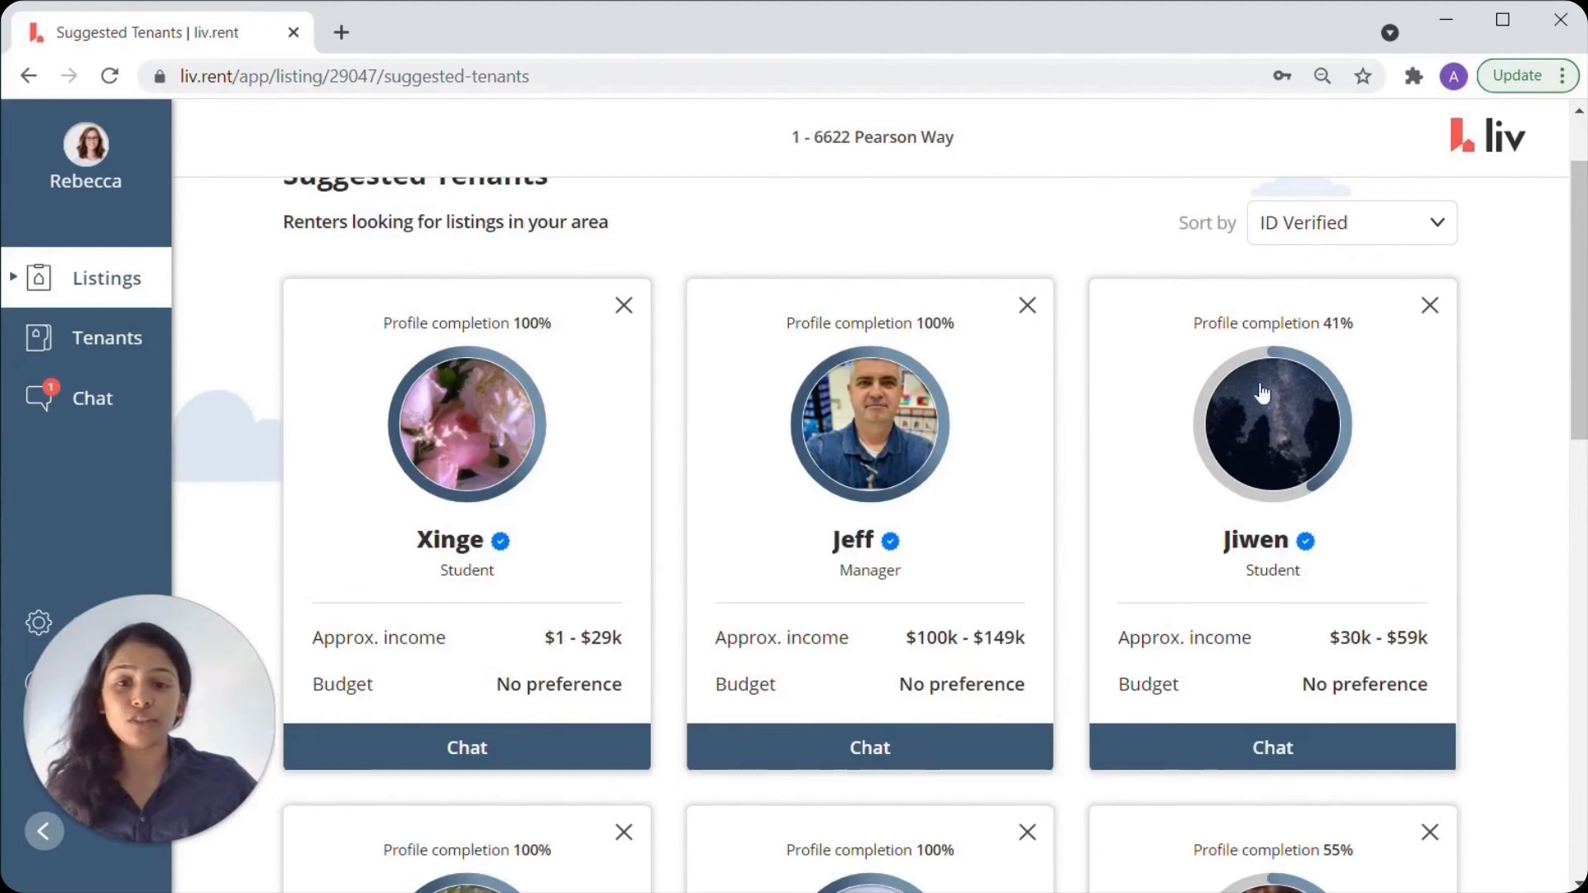
pyautogui.scroll(-7, 1261, 393)
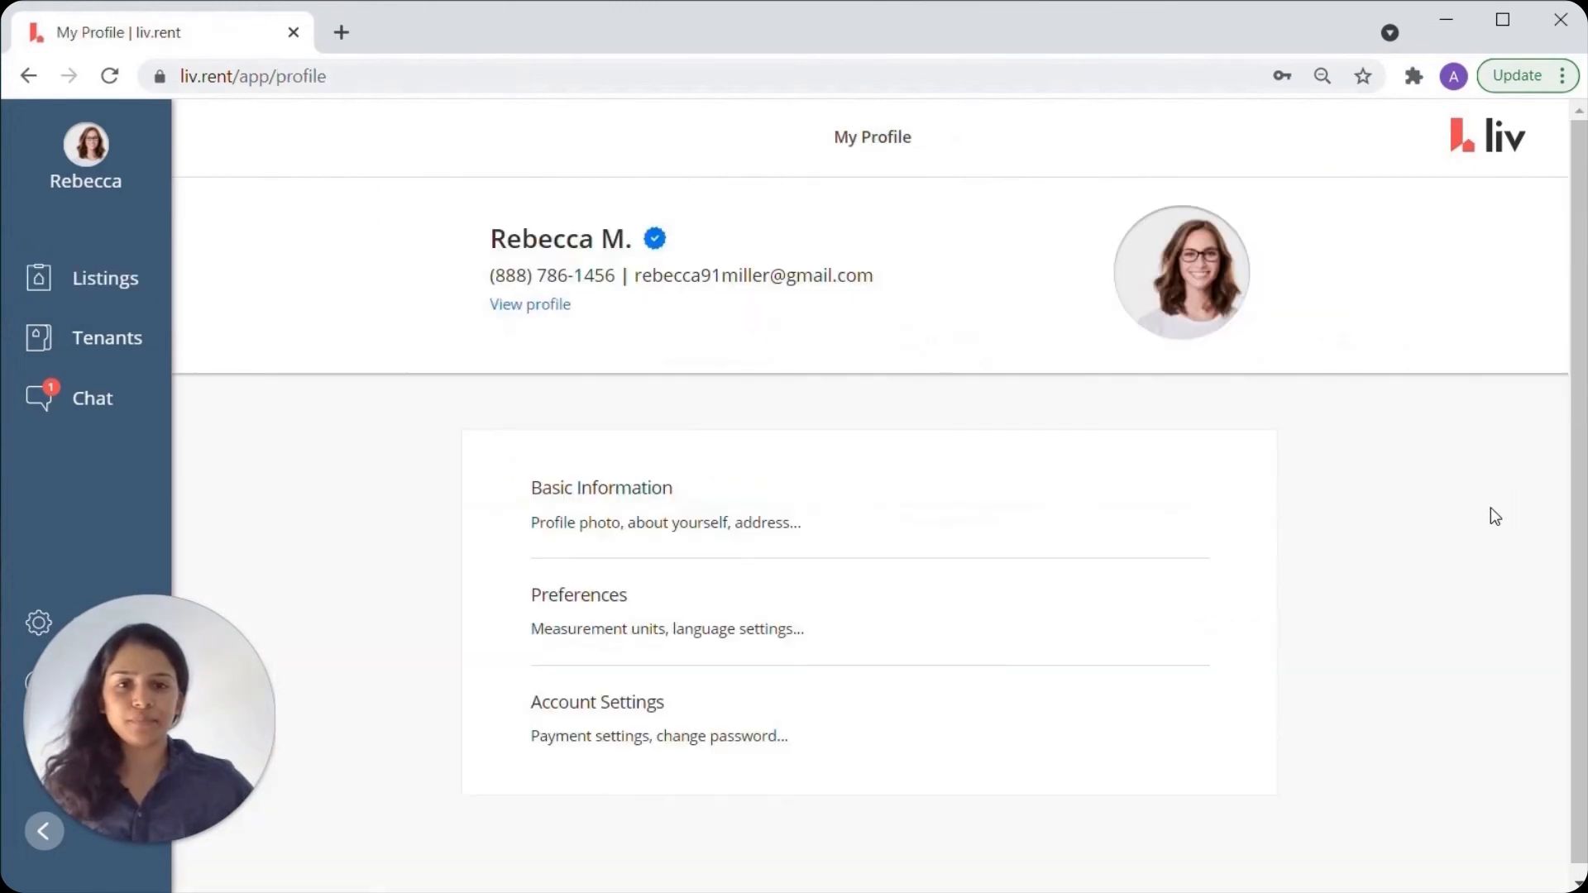
# Step: Open the published one-bedroom listing's dashboard from the listings overview and bring up its sharing options
pyautogui.click(74, 289)
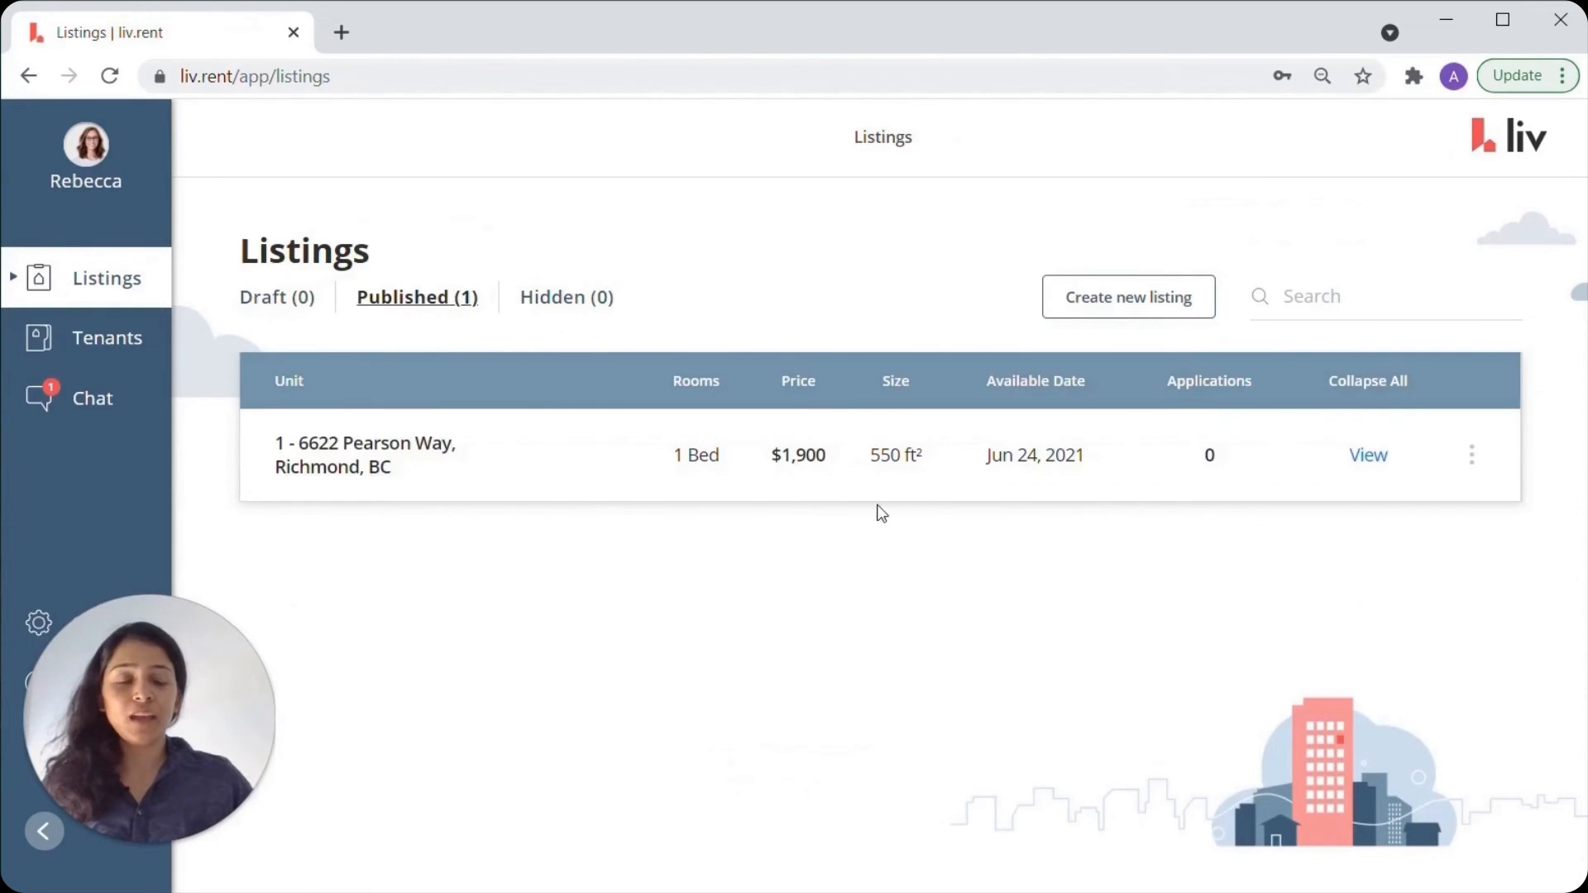
pyautogui.click(575, 471)
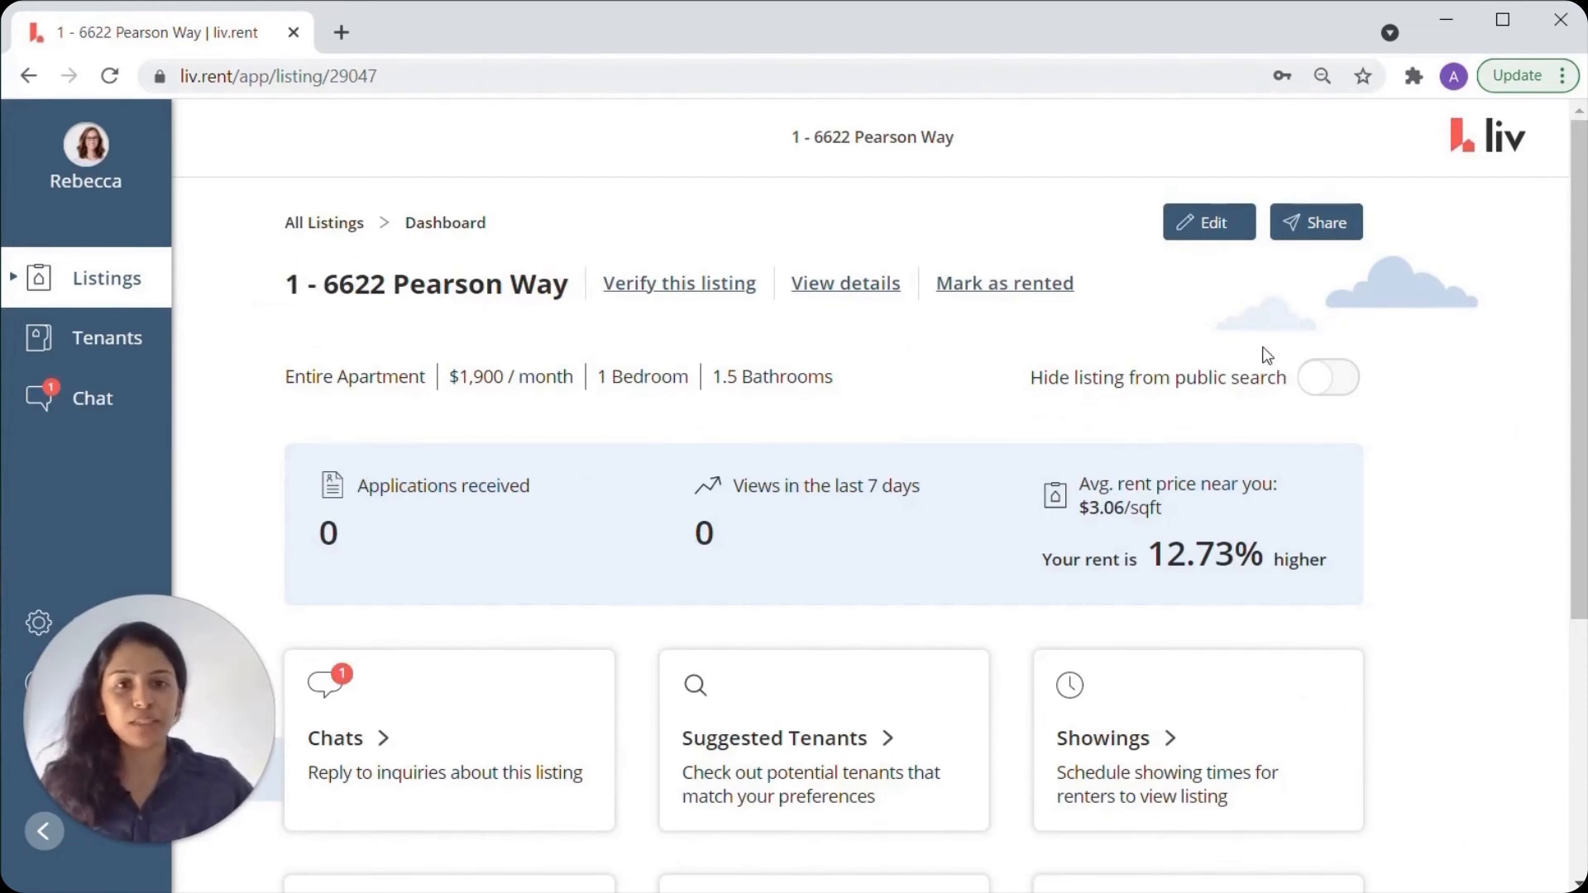
pyautogui.click(1331, 240)
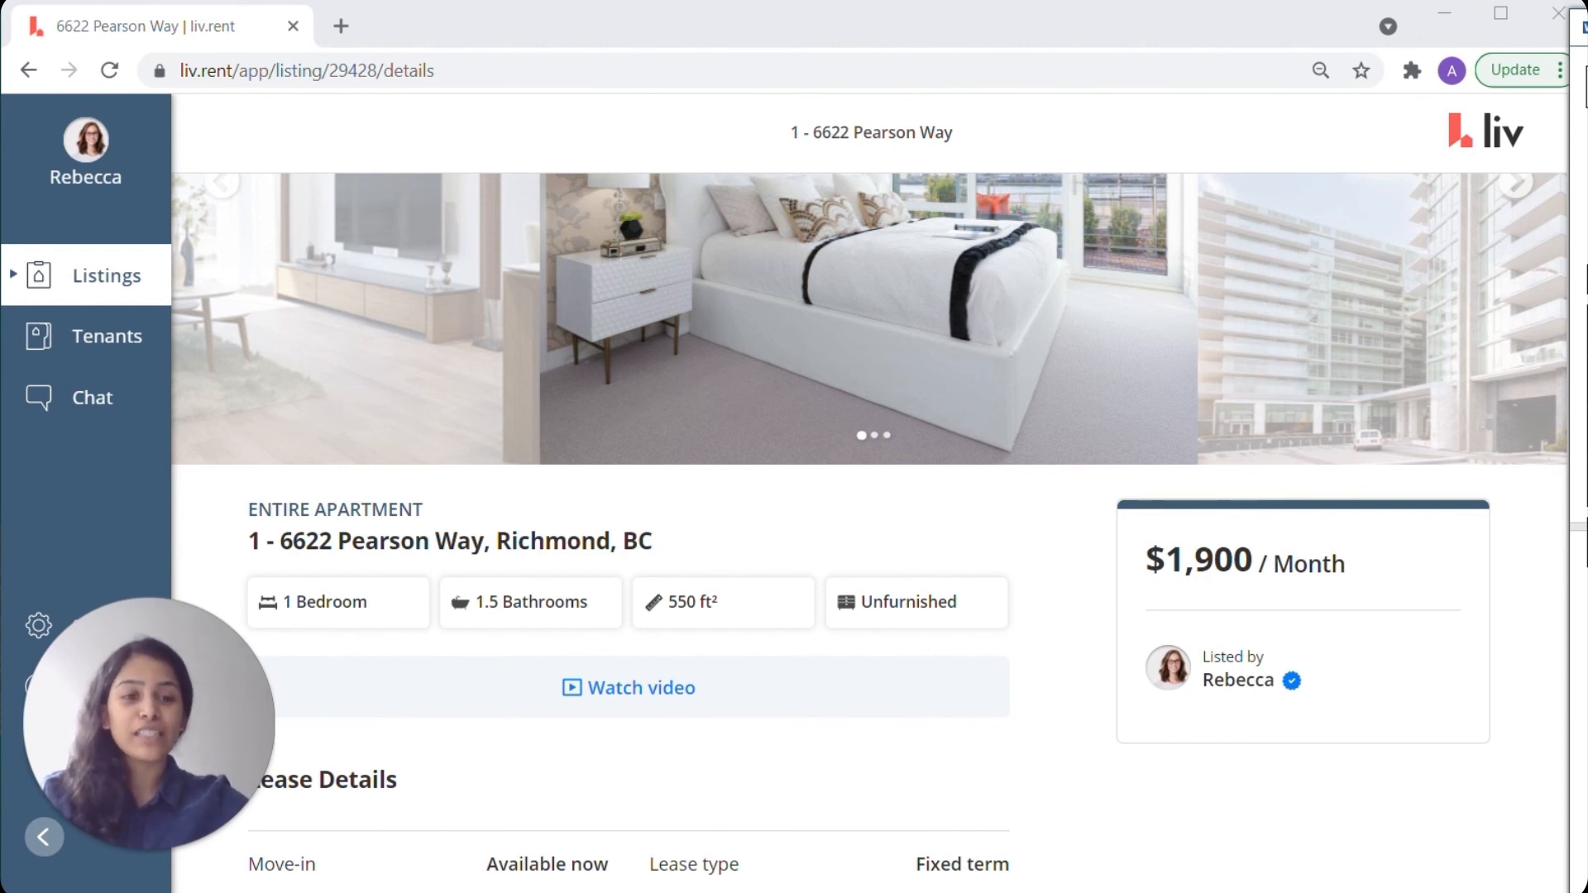
# Step: Open the renter's inquiry about the unit in the chat and invite them to apply
pyautogui.click(91, 399)
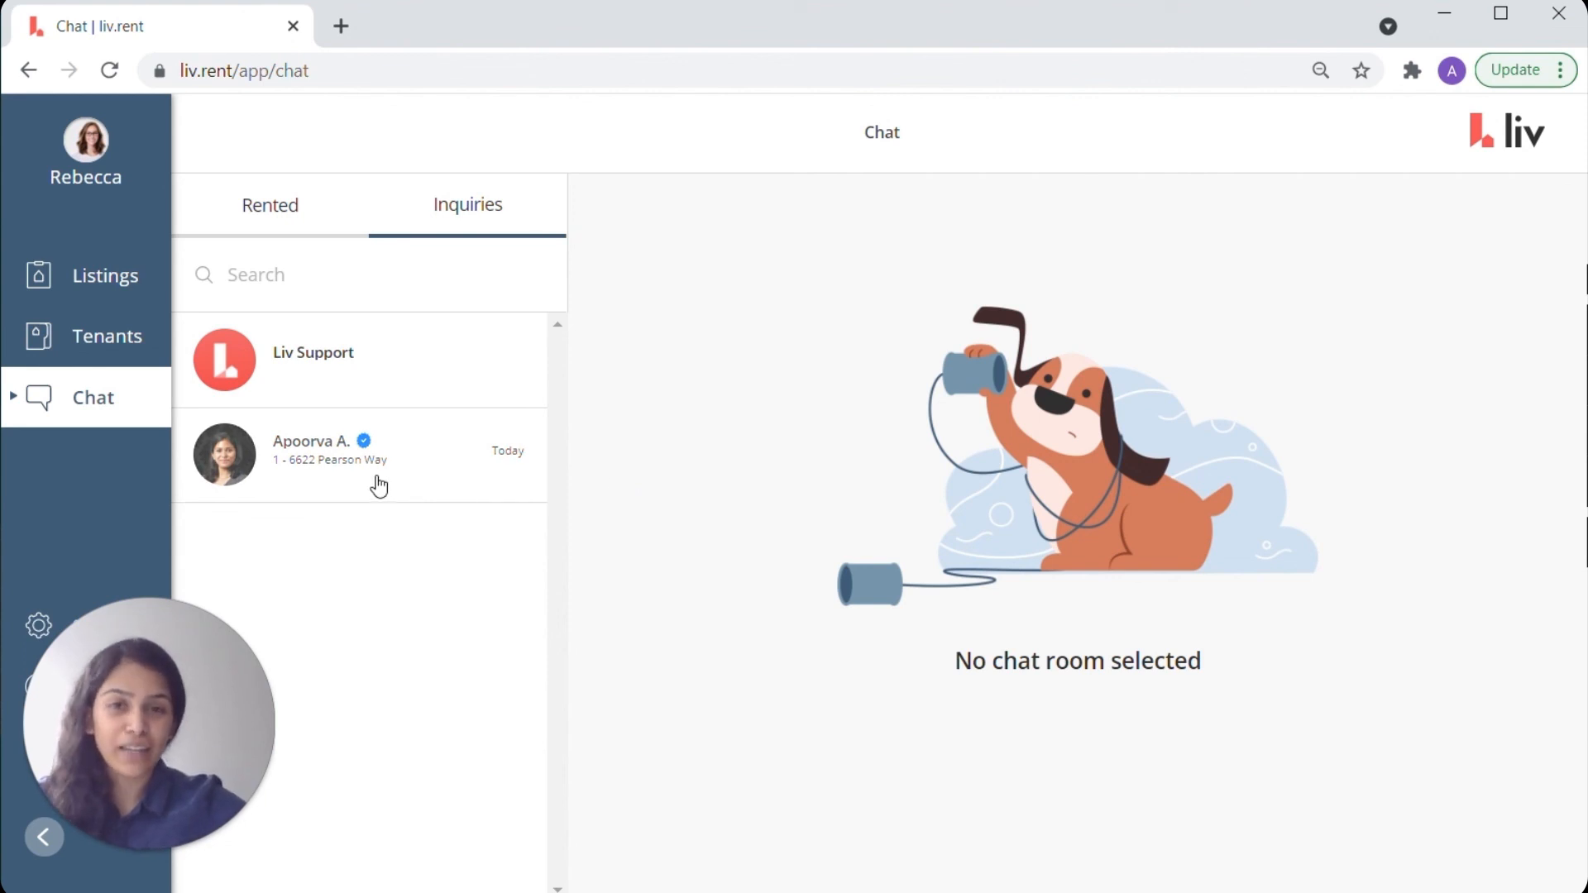
pyautogui.click(334, 470)
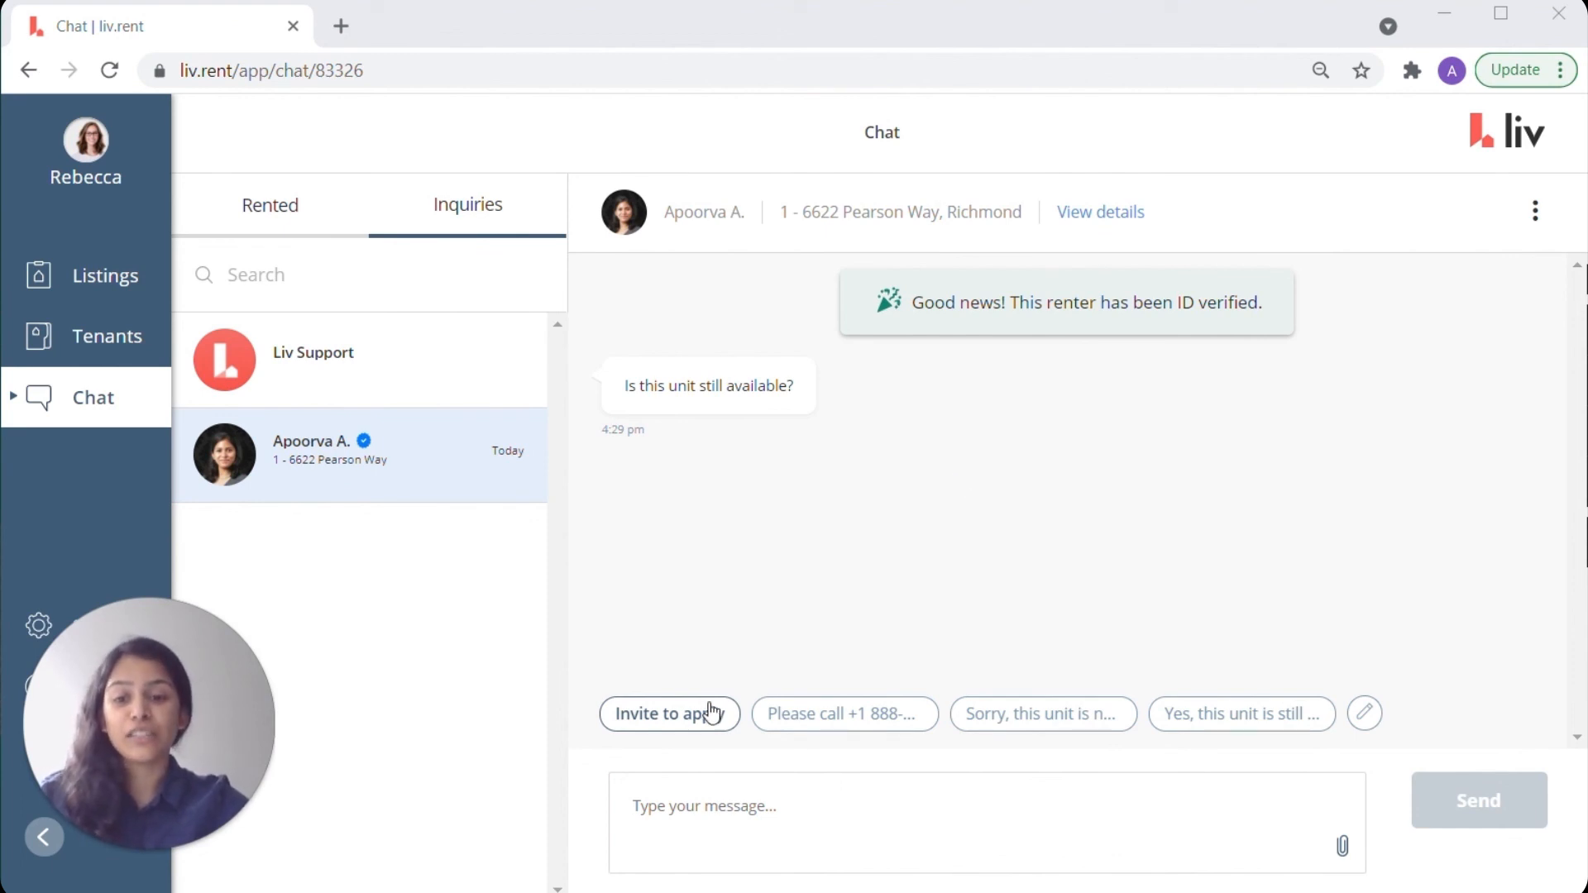
pyautogui.click(686, 726)
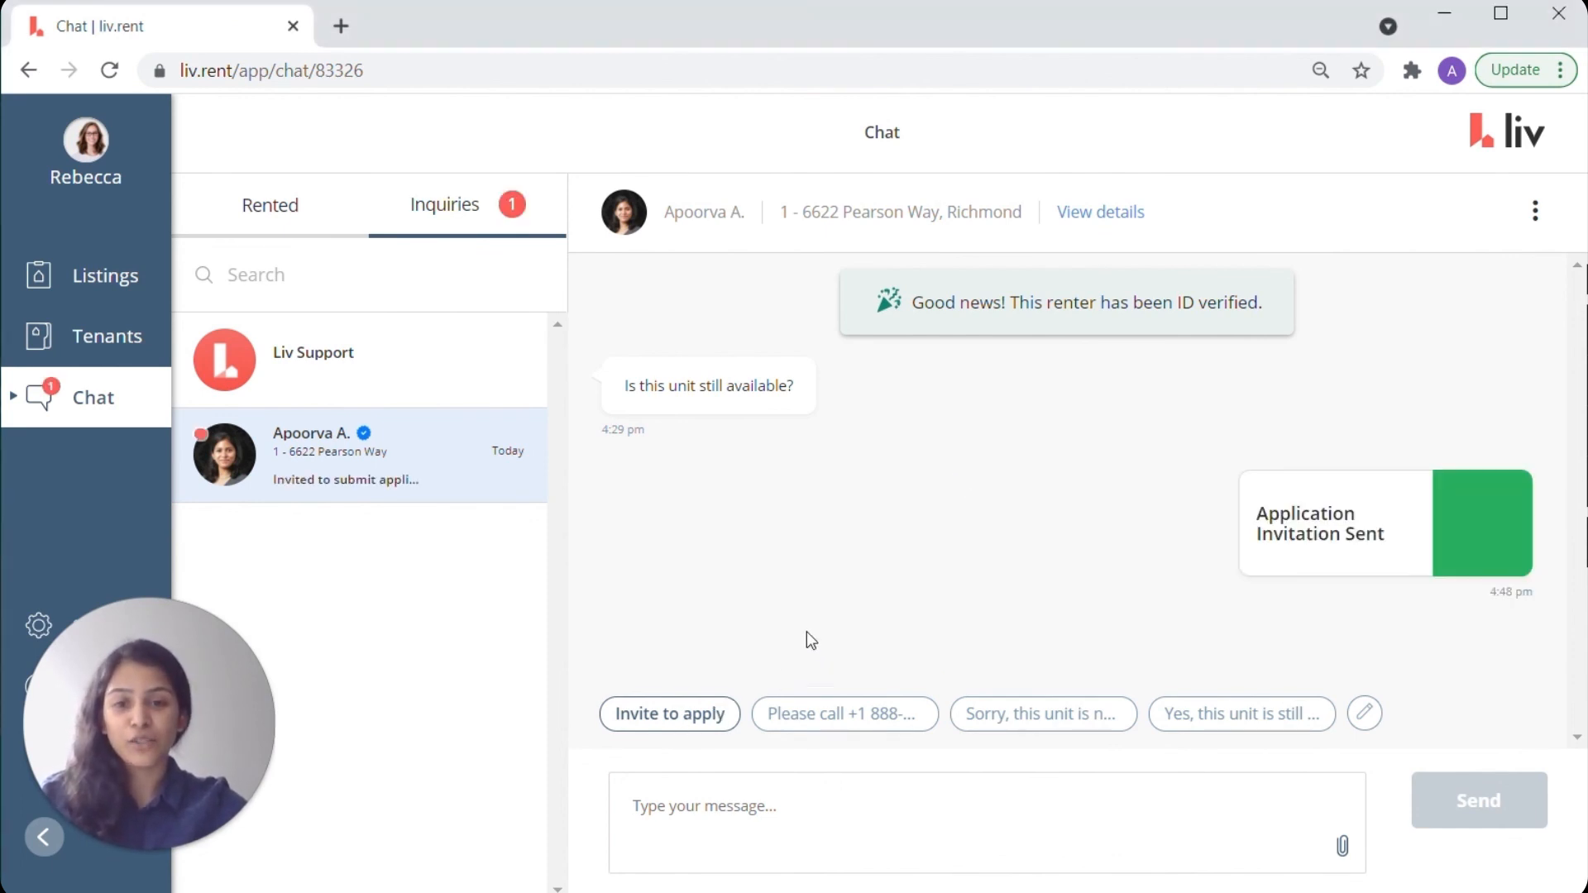